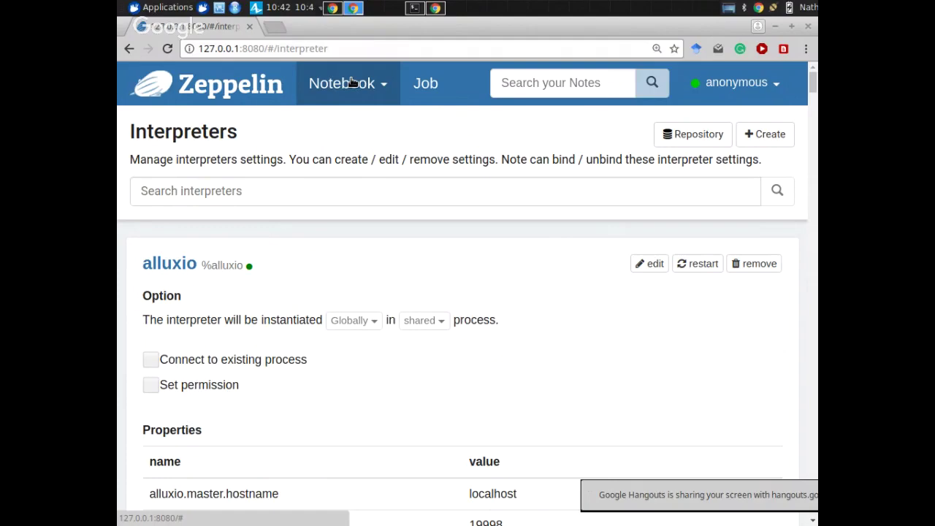
Select all the interpreter setup notes in Kate, then bring back the browser showing the Keep note
key(alt+Tab)
key(alt+Tab)
key(alt+Tab)
key(alt+Tab)
key(alt+Tab)
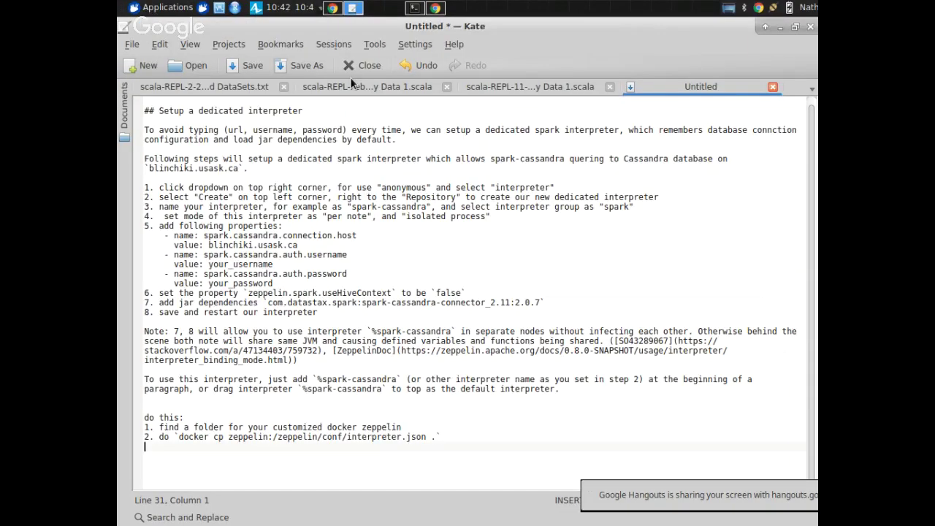
key(ctrl+a)
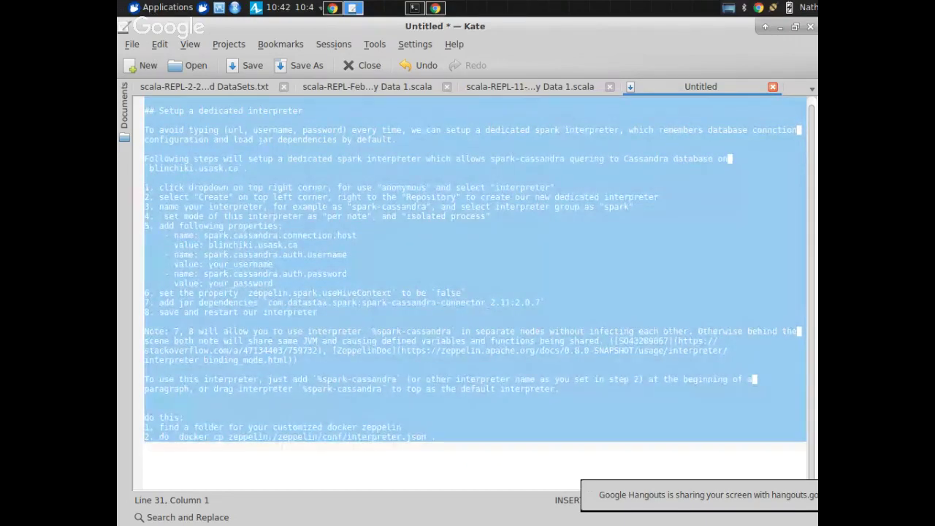
click(333, 8)
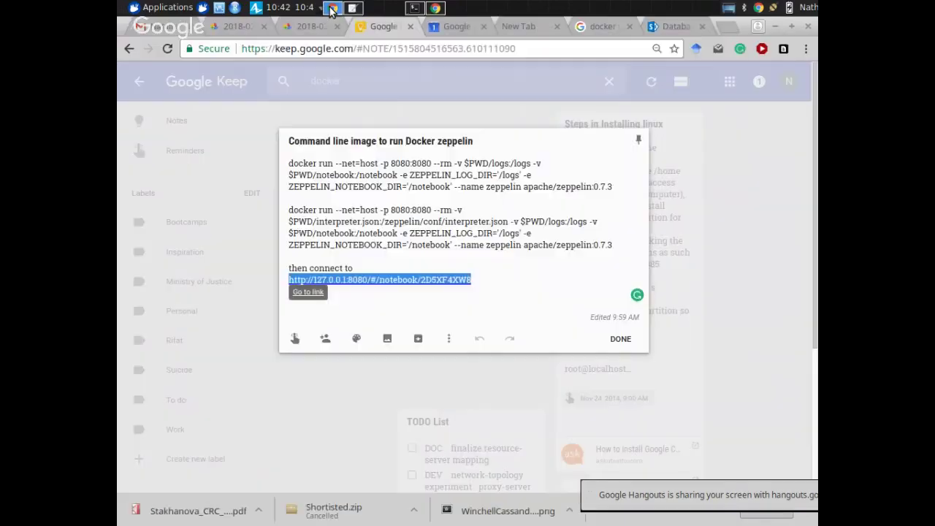
E-mail the setup notes to your own address with subject 'Spark cassandra interpreter', then return to Kate
click(152, 33)
click(177, 154)
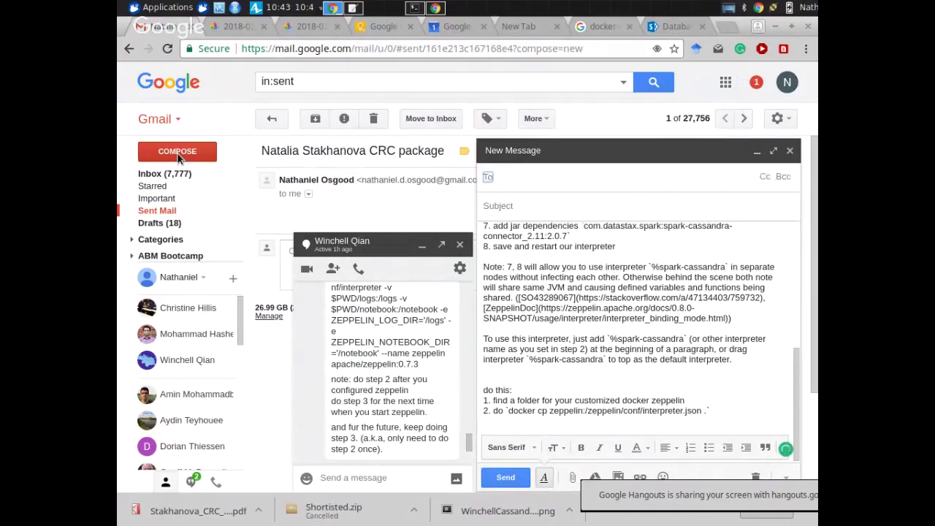
text(natha)
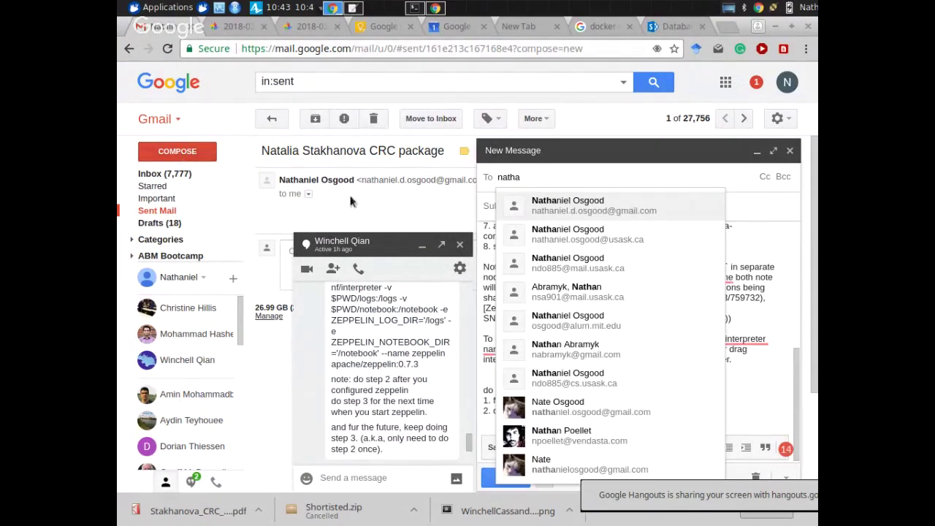
click(563, 204)
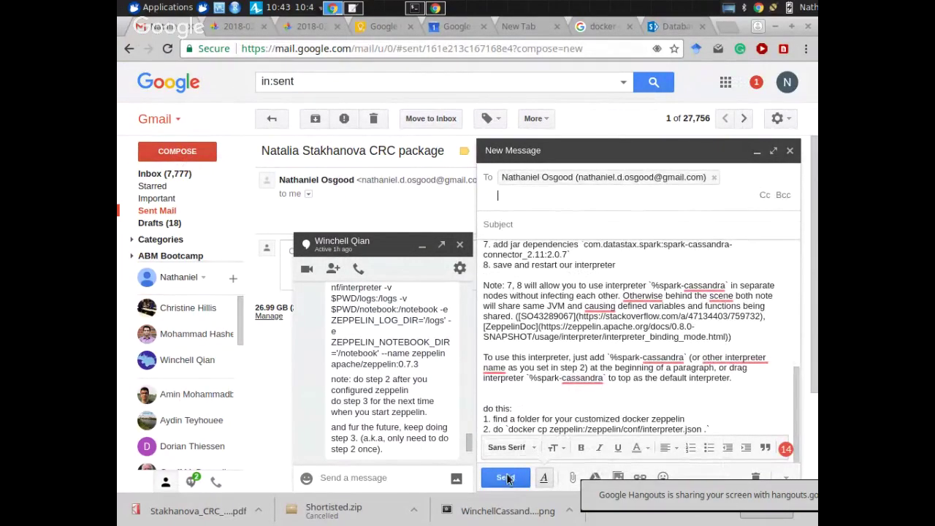
click(522, 231)
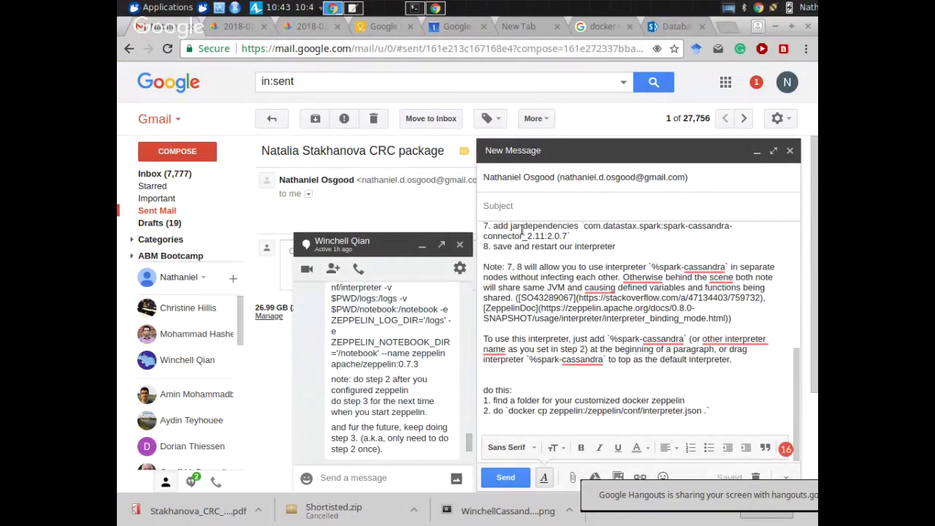
text(Spark cassandra interpreter)
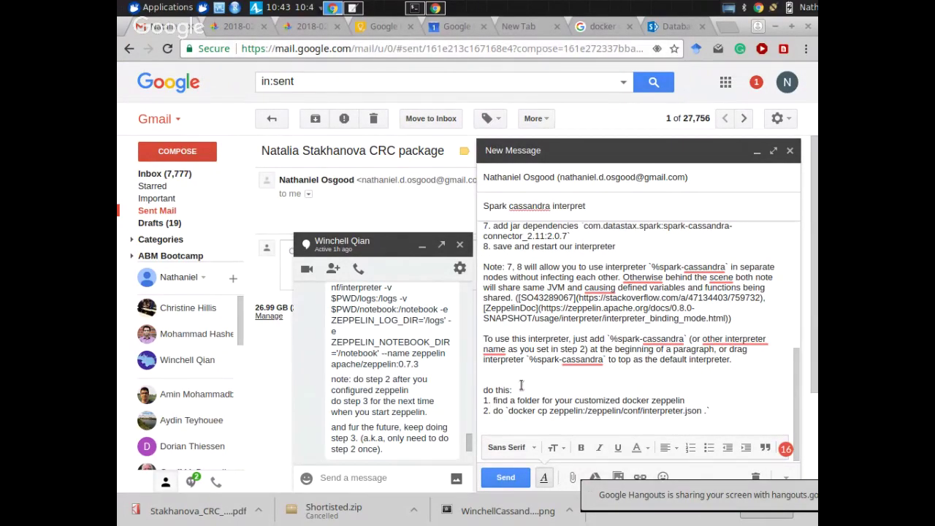
click(511, 475)
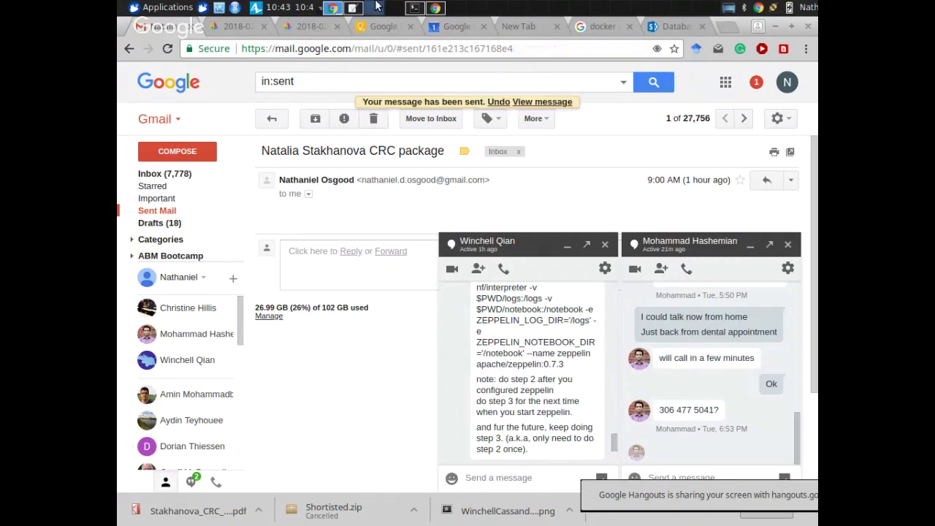
click(353, 7)
click(350, 170)
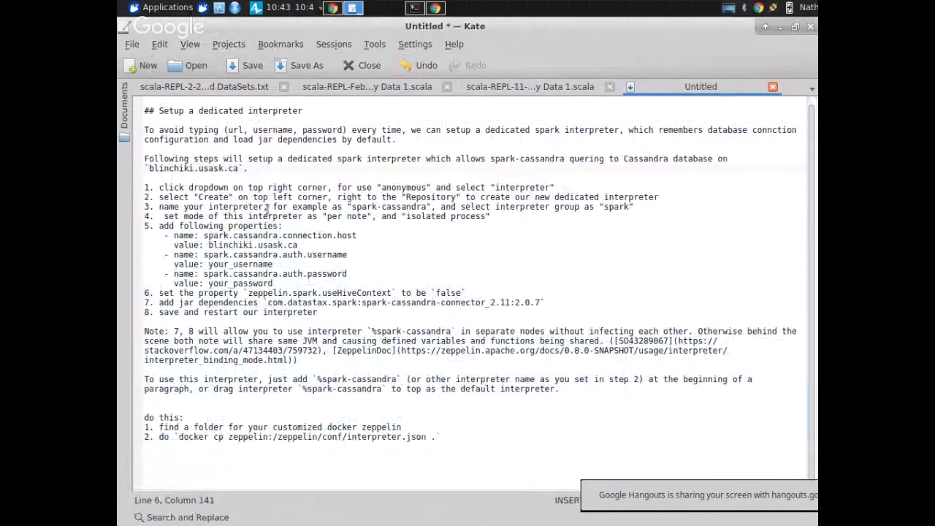
Go to Zeppelin's Interpreter settings via the anonymous menu and start creating a new interpreter
key(alt+Tab)
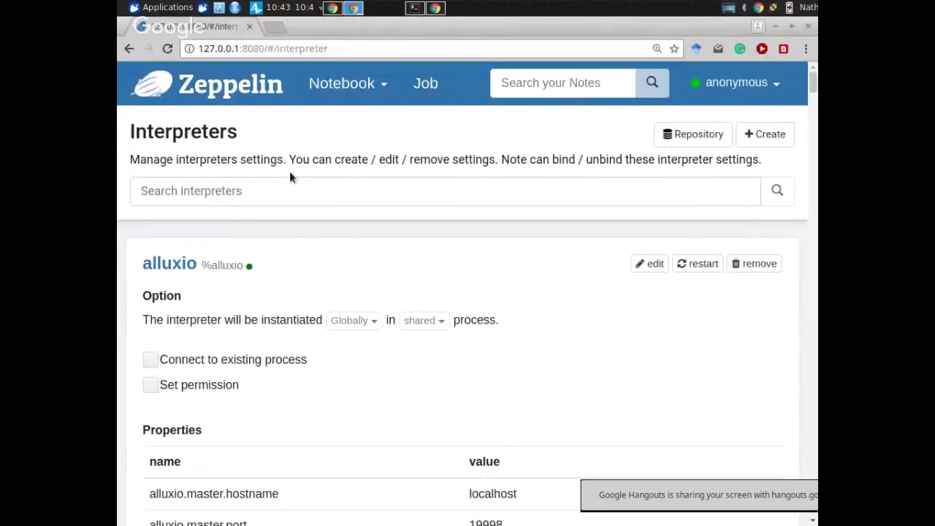
click(764, 85)
click(707, 149)
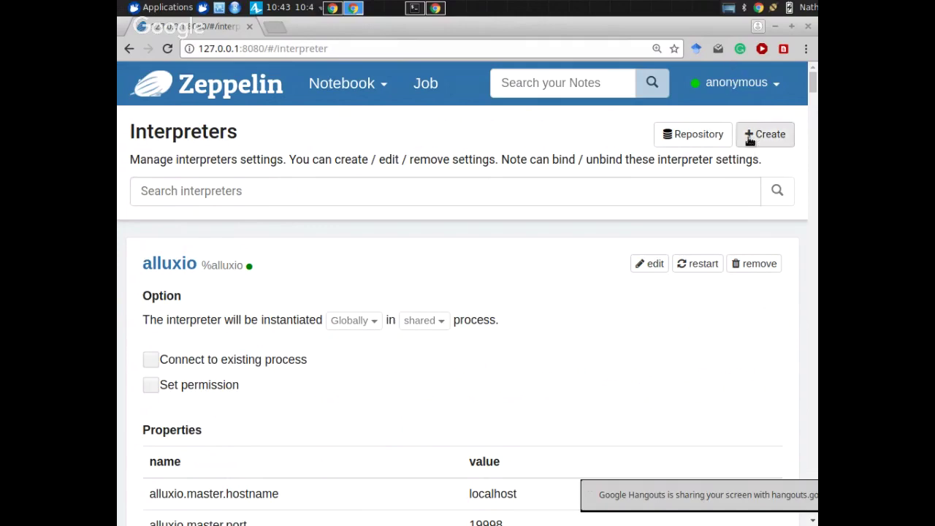
click(348, 92)
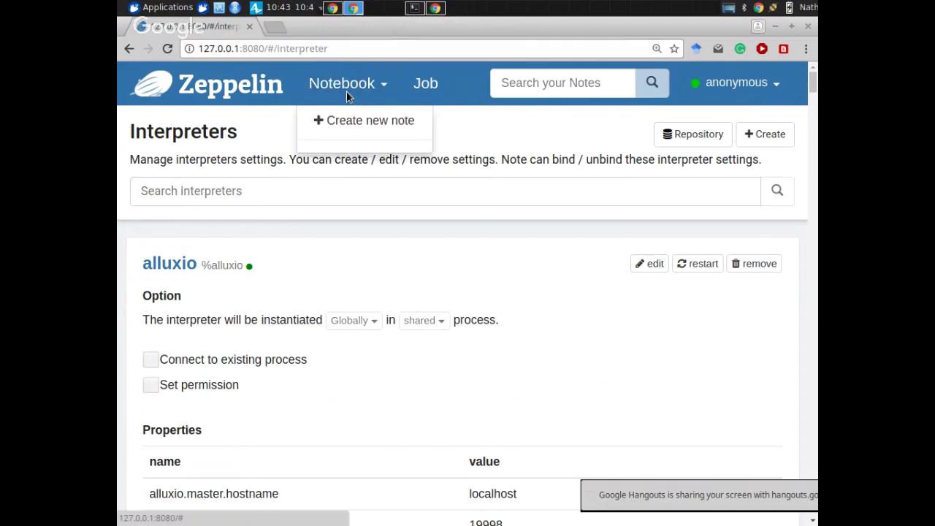
click(285, 131)
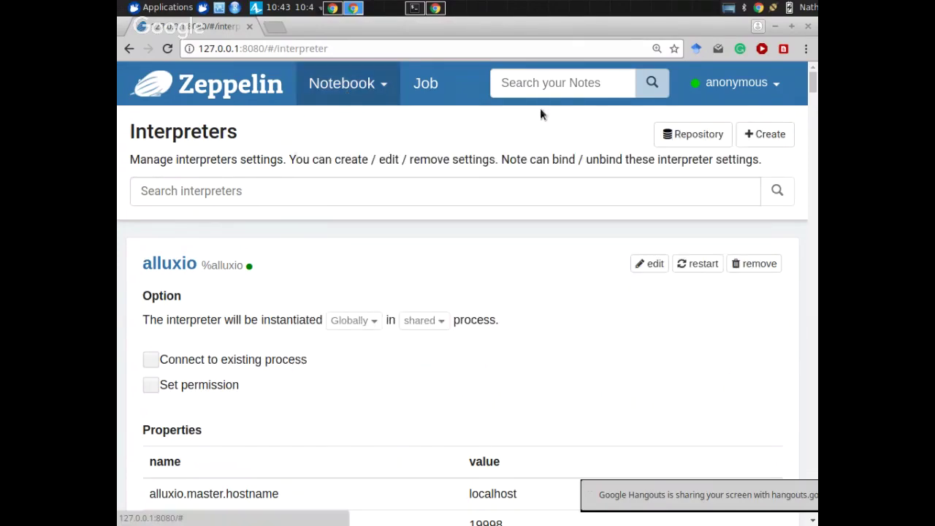
click(758, 139)
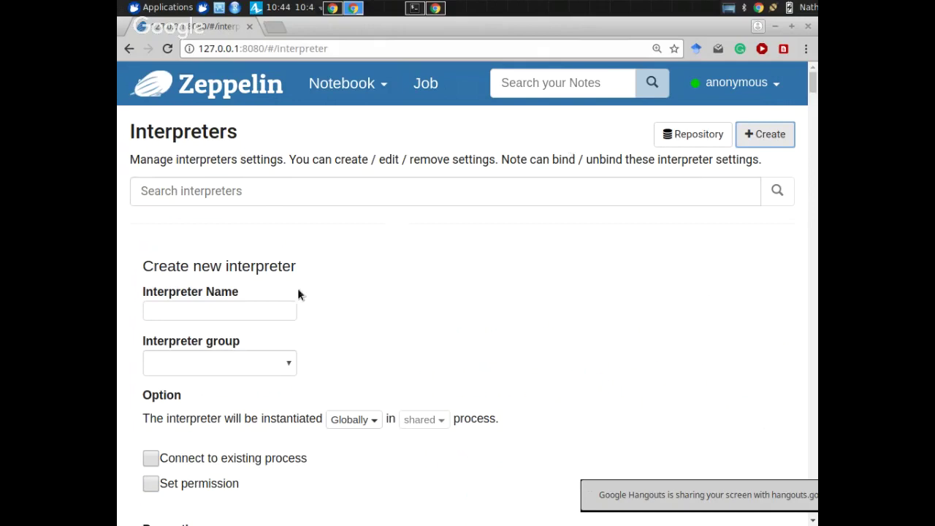
Name the new interpreter 'Spark-cassandra2' and choose spark as its interpreter group
click(272, 312)
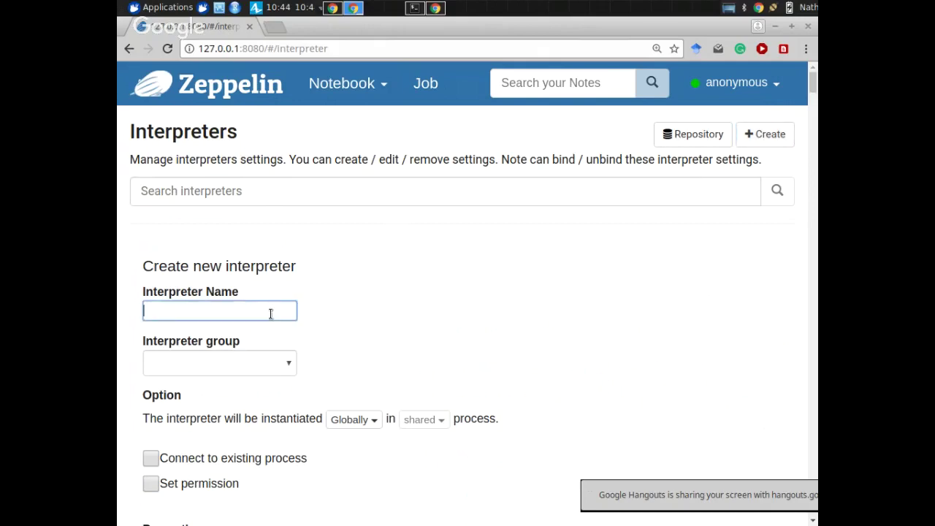
text(Spark-cassandra)
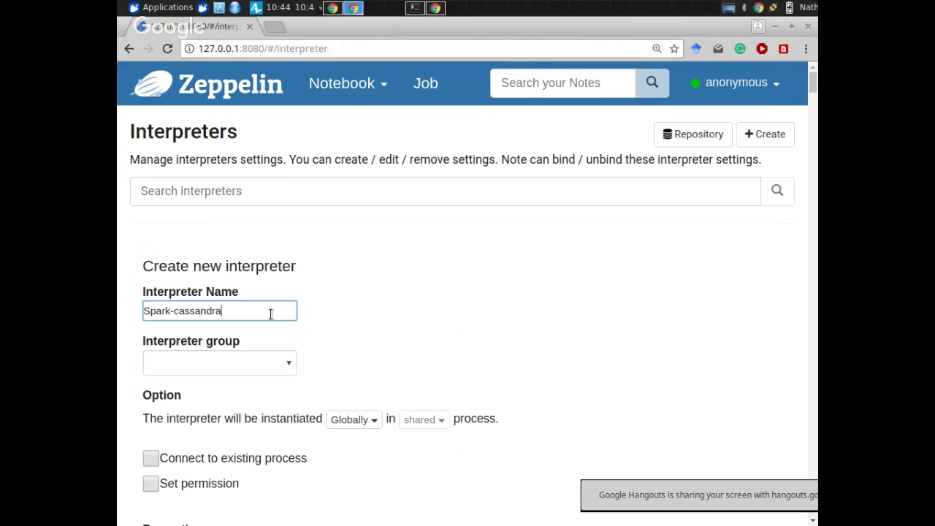
text(2)
click(318, 344)
scroll(320, 342, down, 2)
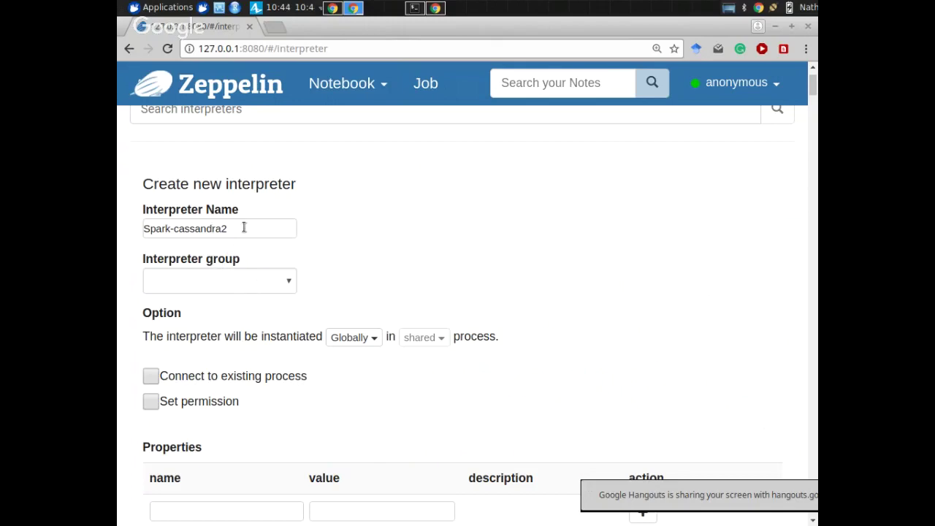
click(211, 291)
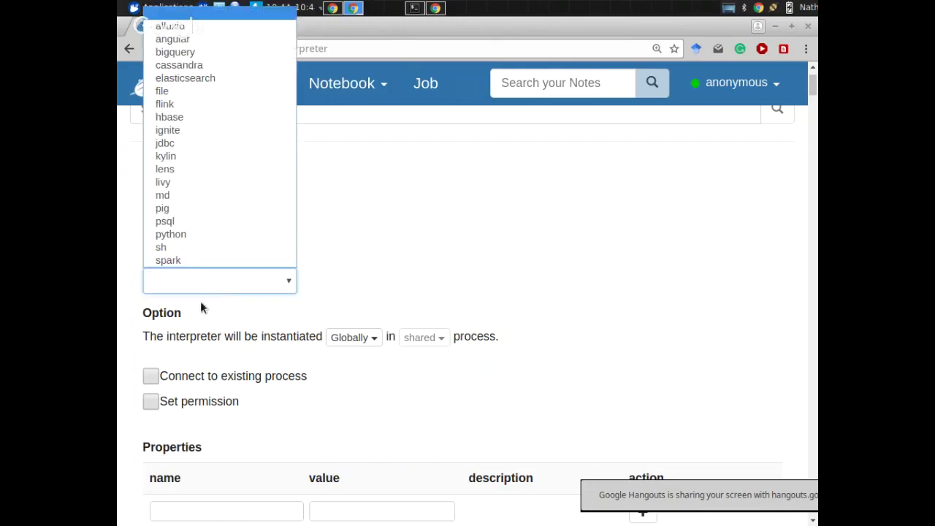
click(190, 259)
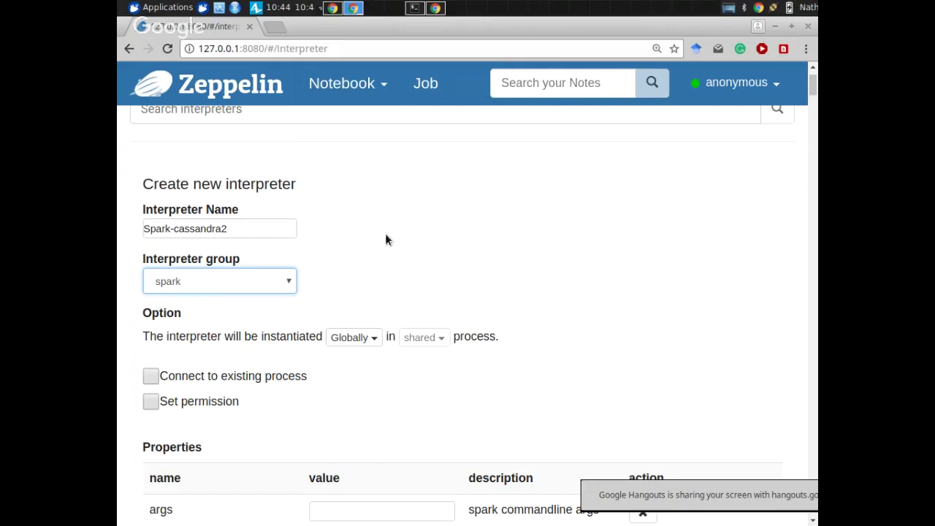
Set the interpreter option to Per Note instantiation in an isolated process
click(342, 293)
scroll(342, 293, down, 3)
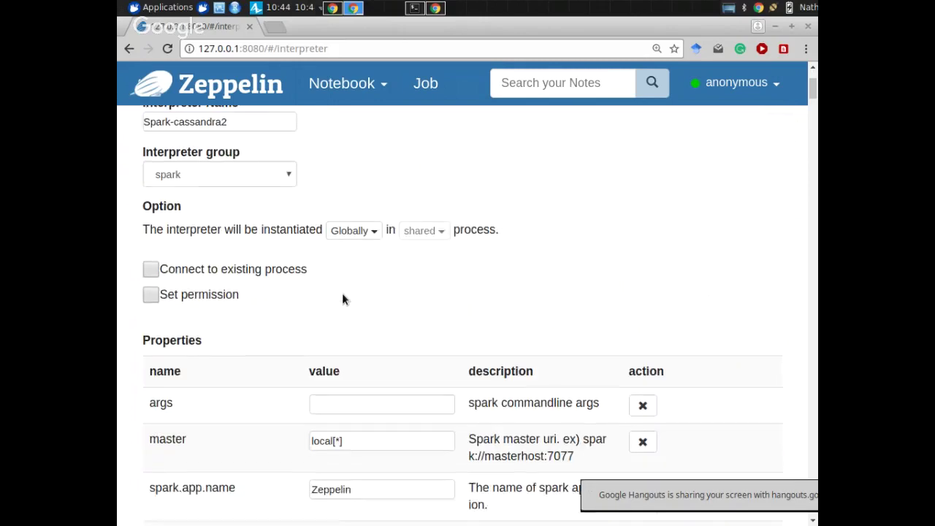
scroll(342, 295, up, 1)
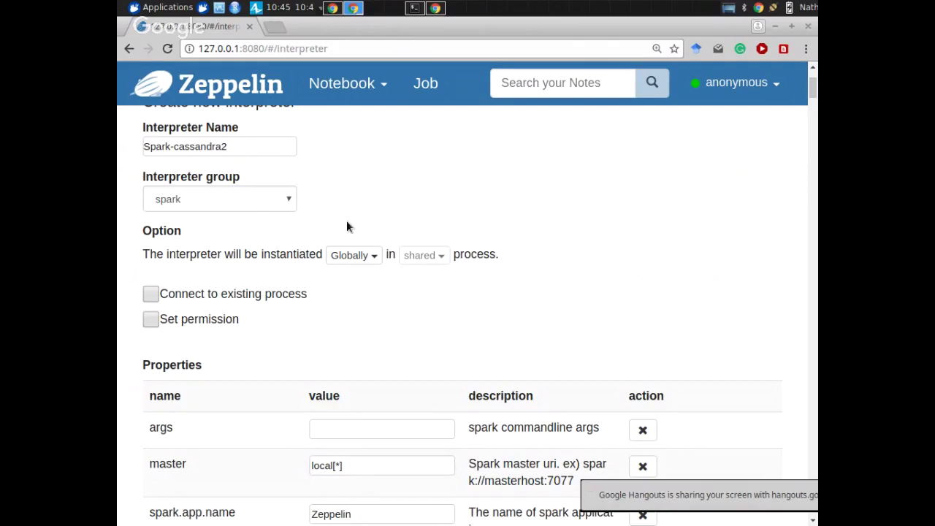
click(348, 260)
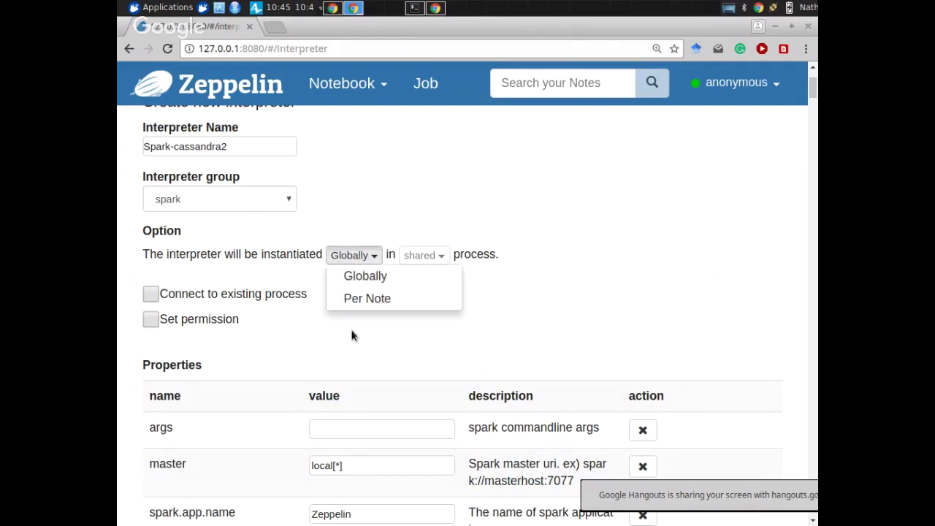
click(367, 299)
click(428, 255)
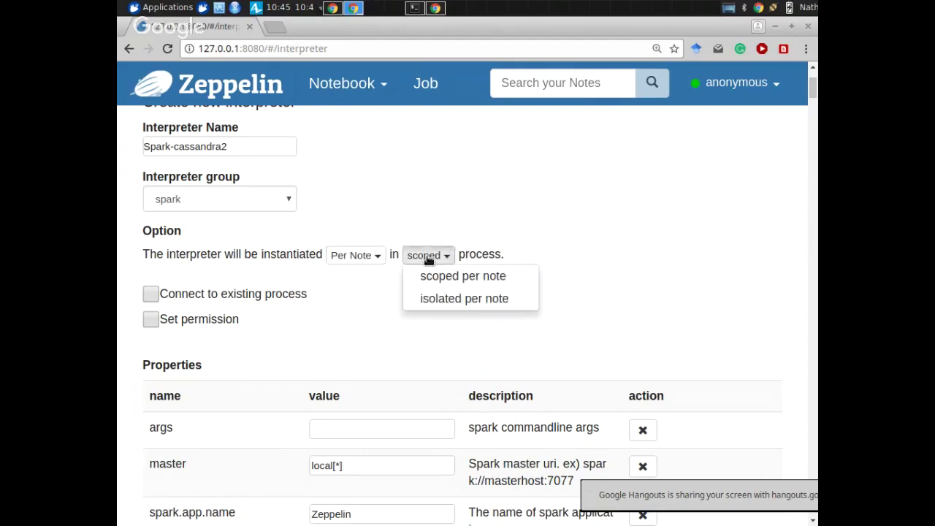
click(425, 299)
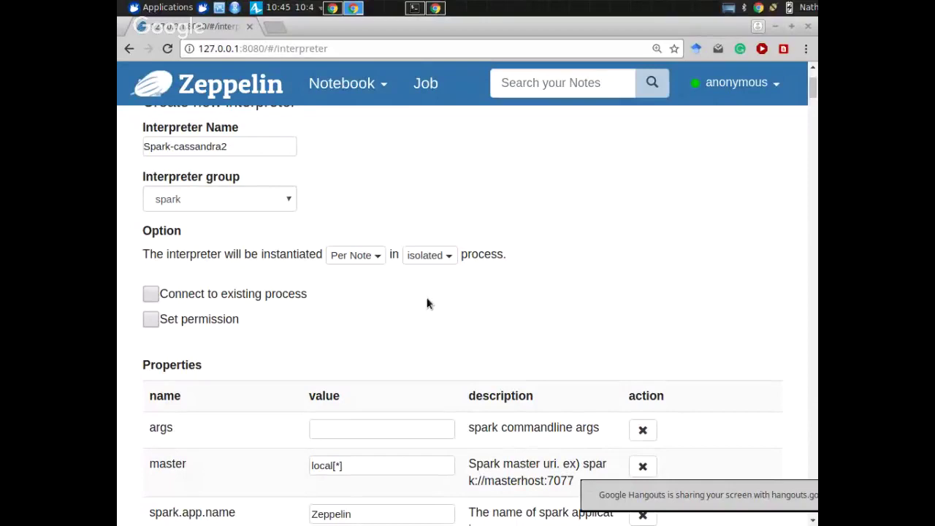
Glance at the notebook list, then reopen the process isolation mode choices
click(367, 98)
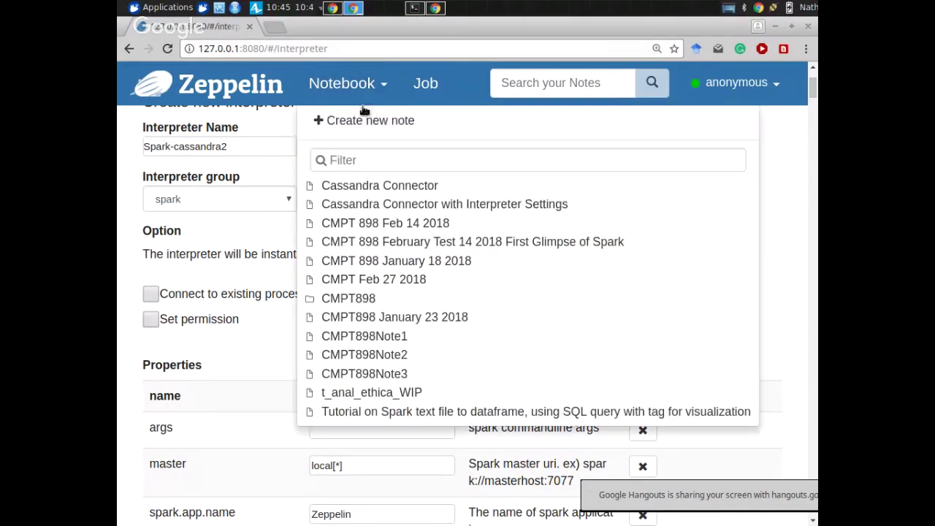
click(269, 260)
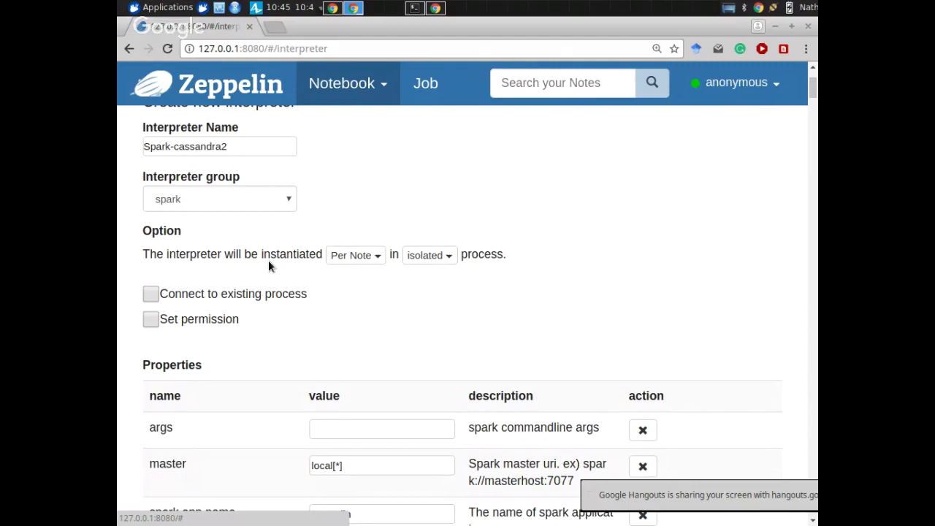
click(330, 86)
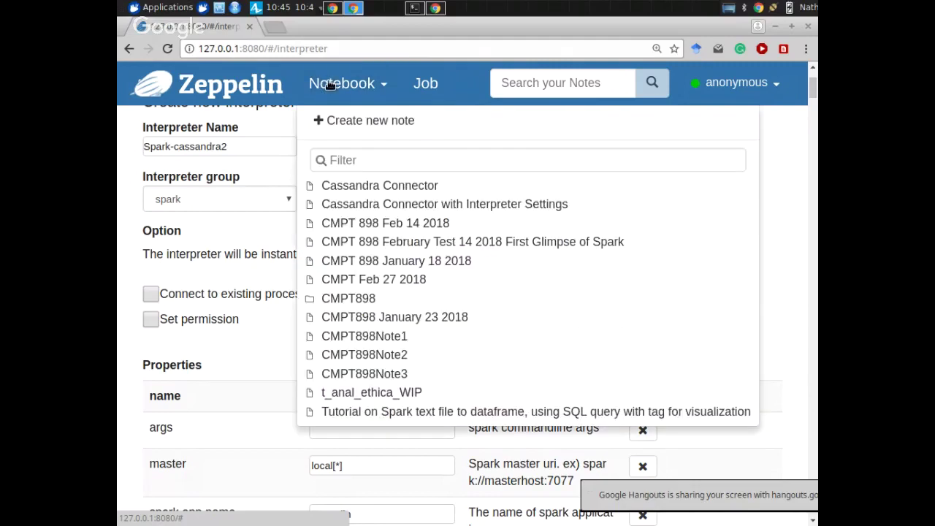
key(Escape)
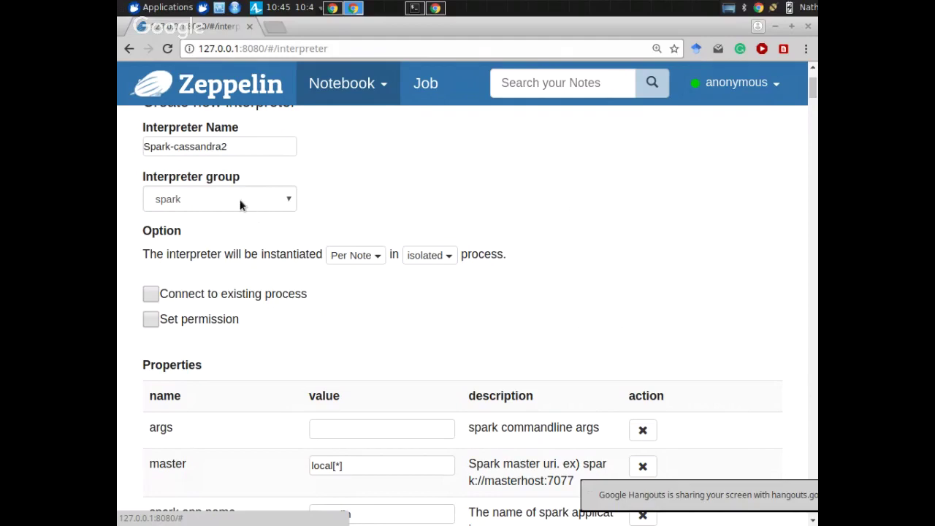
scroll(361, 155, up, 1)
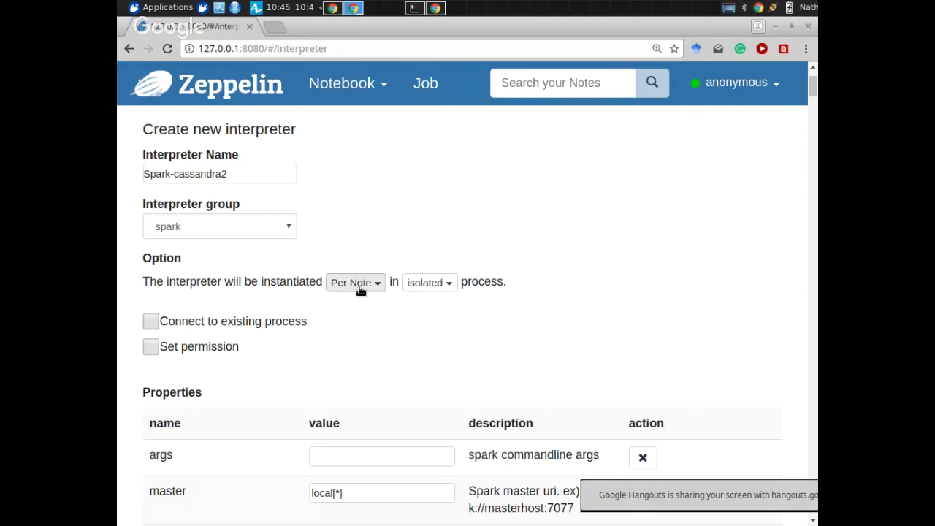
click(426, 283)
Keep the isolated per note mode and change zeppelin.spark.useHiveContext from true to false
click(435, 328)
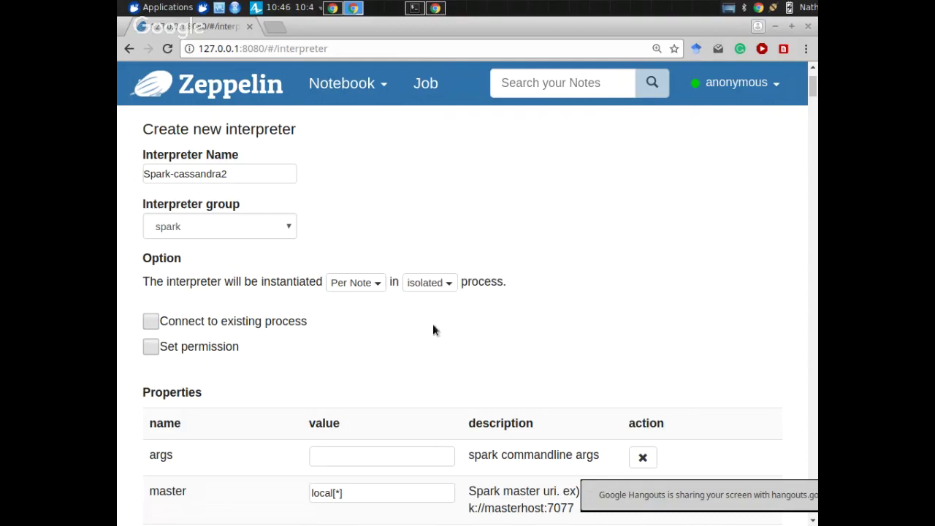
scroll(373, 347, down, 3)
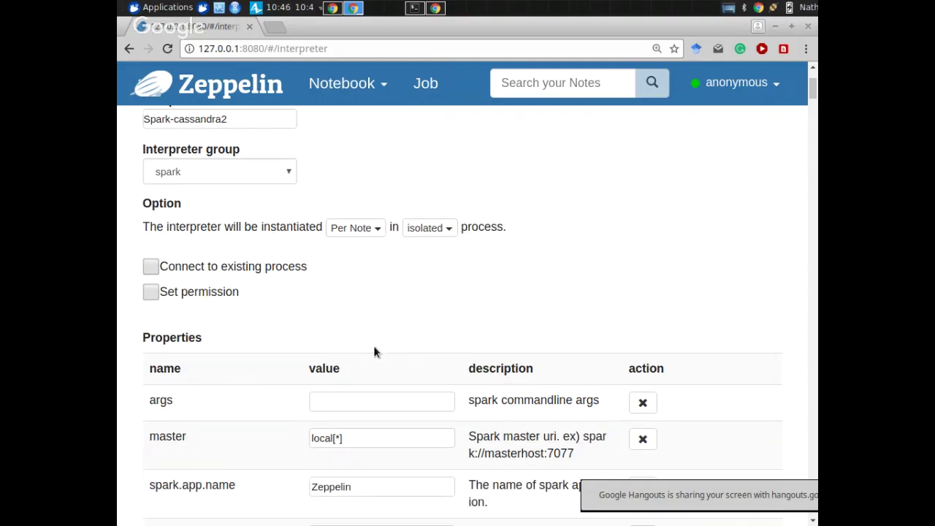
scroll(374, 346, down, 1)
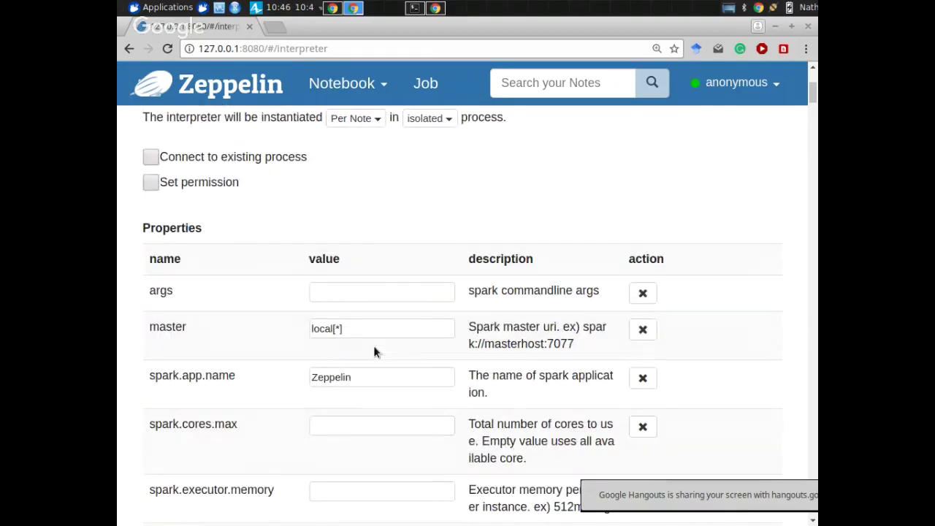
scroll(375, 348, down, 10)
scroll(376, 348, down, 5)
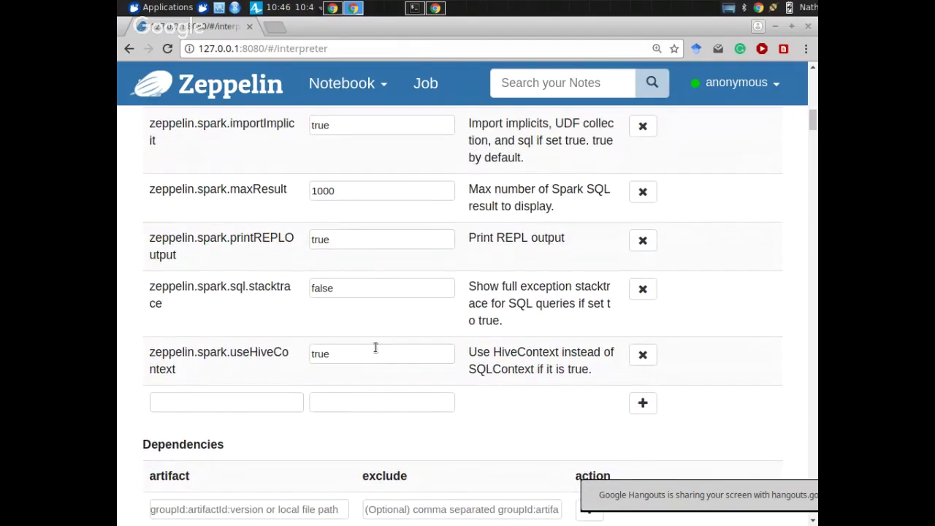
drag(347, 357, 296, 355)
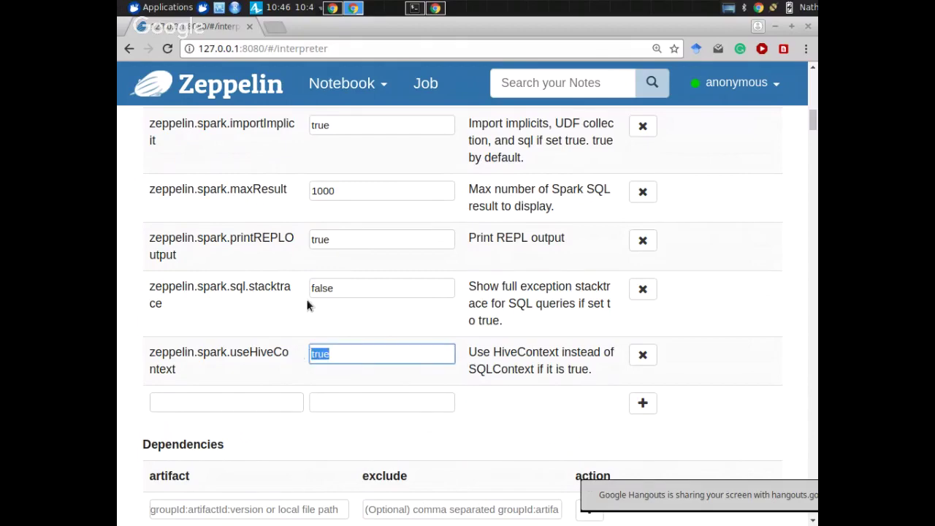
scroll(369, 335, up, 12)
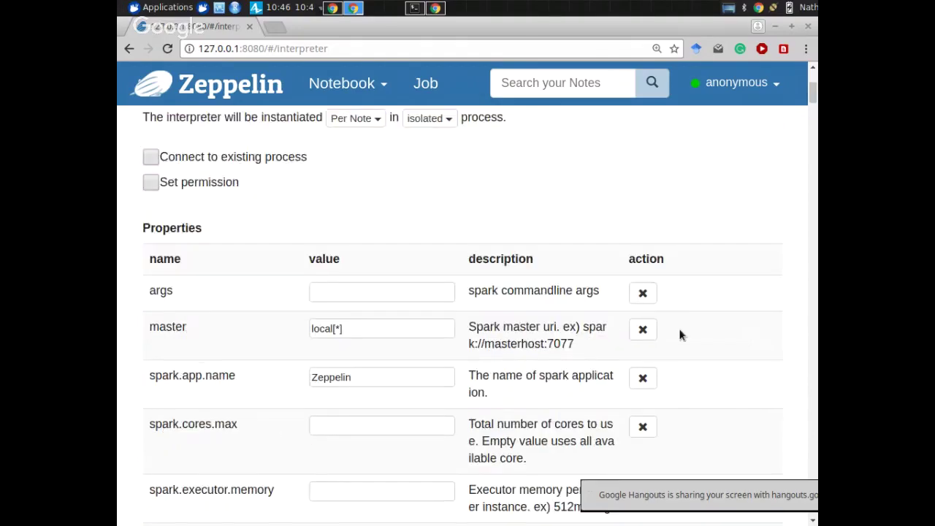
scroll(678, 326, down, 12)
scroll(293, 358, down, 1)
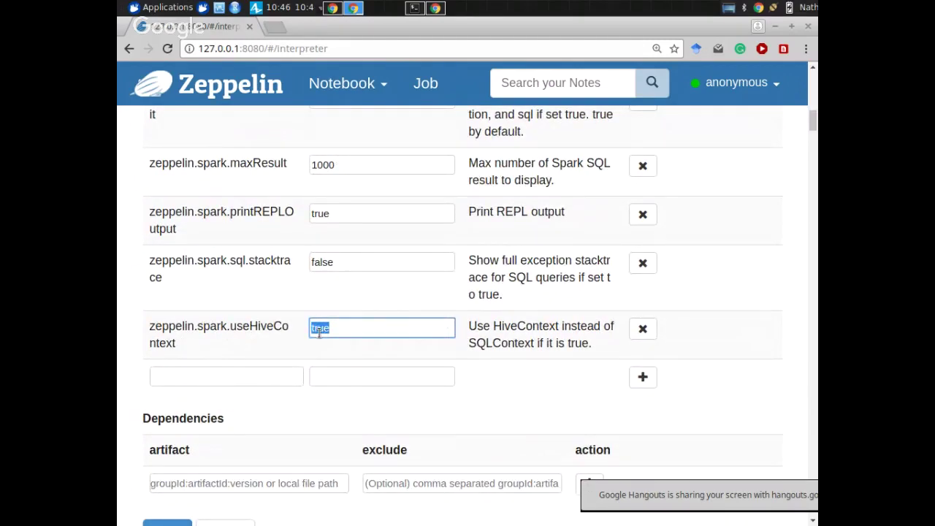
text(false)
scroll(461, 260, up, 1)
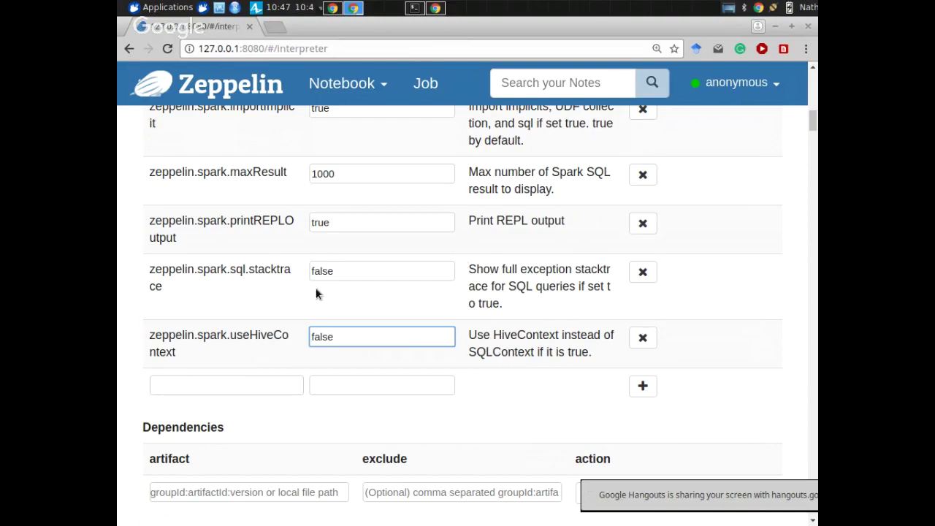
click(174, 383)
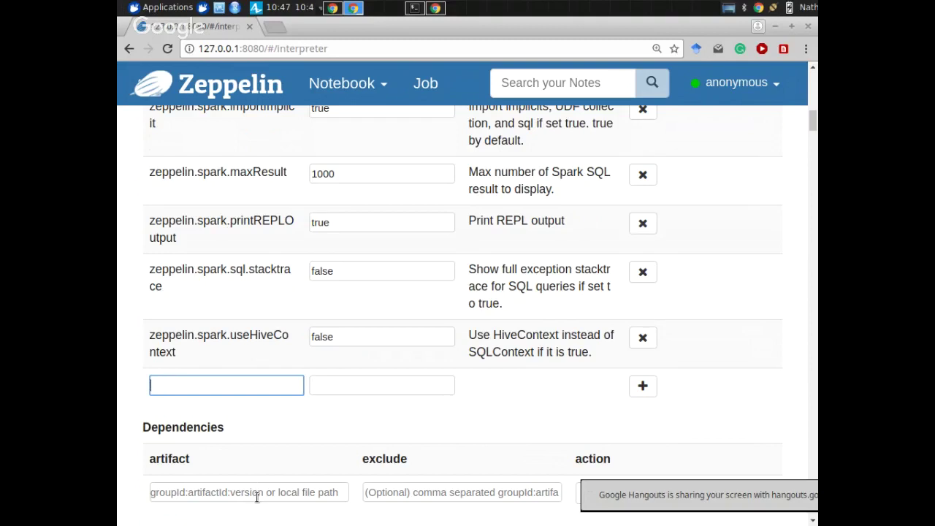
Add the property spark.cassandra.connection.host with value blinchiki.usask.ca
text(d)
key(BackSpace)
text(spark.cassandra.connection.host)
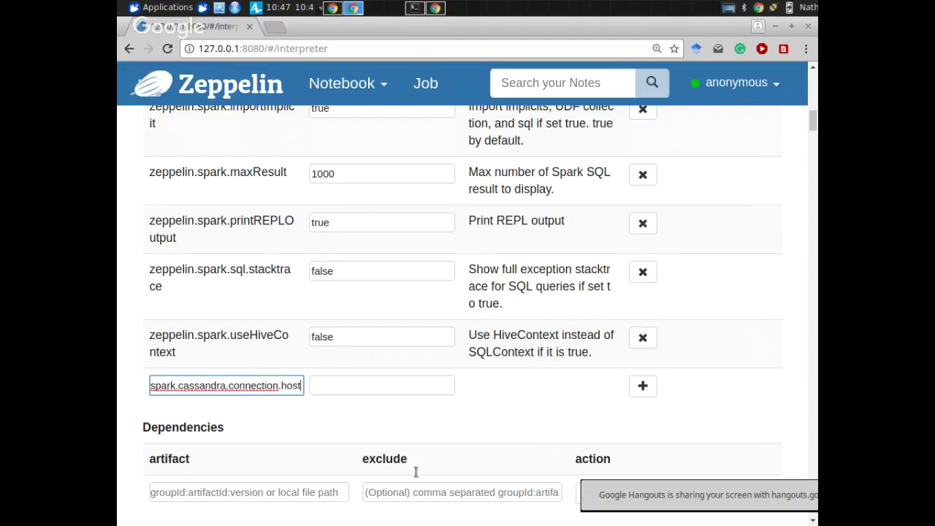
click(384, 387)
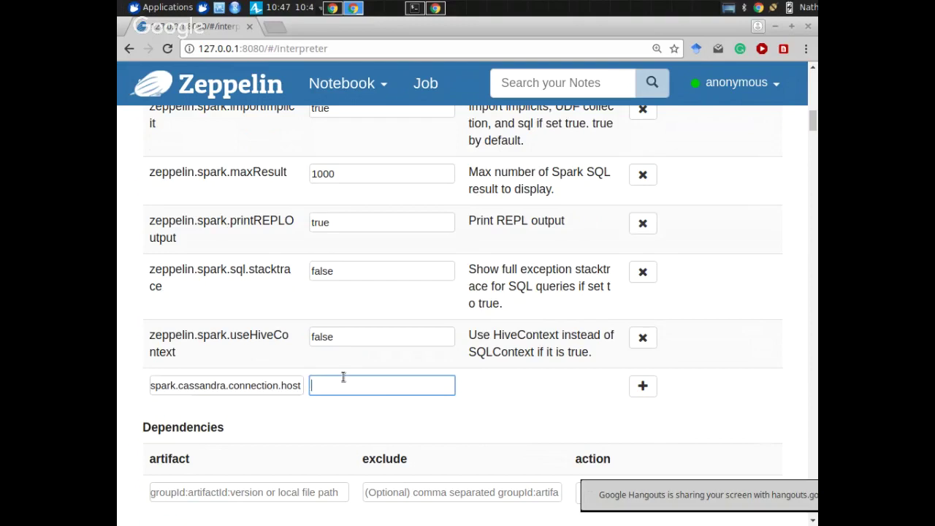
text(blinchiki.)
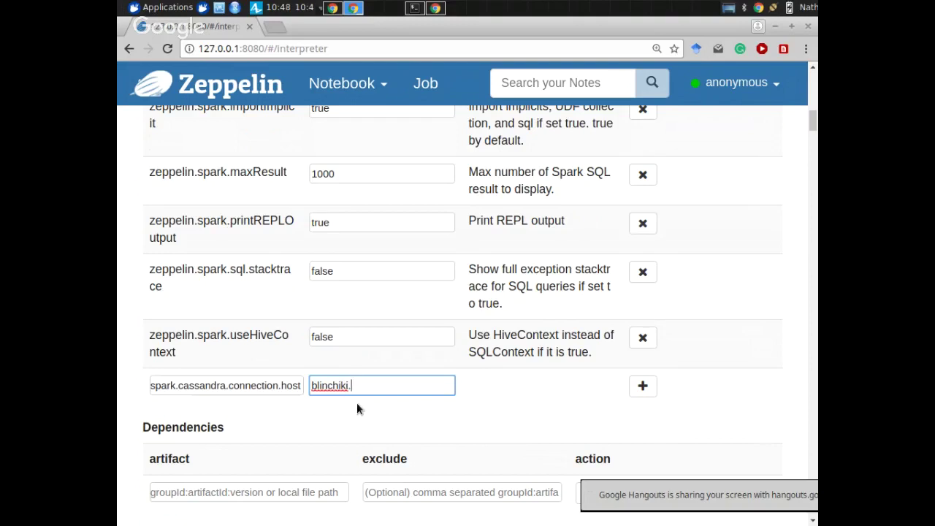
text(usask.ca)
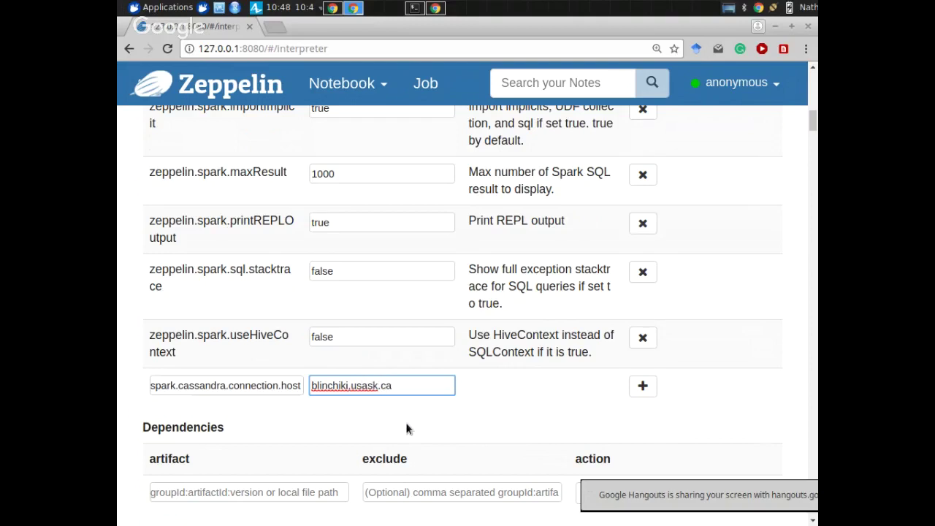
click(406, 428)
scroll(407, 430, down, 1)
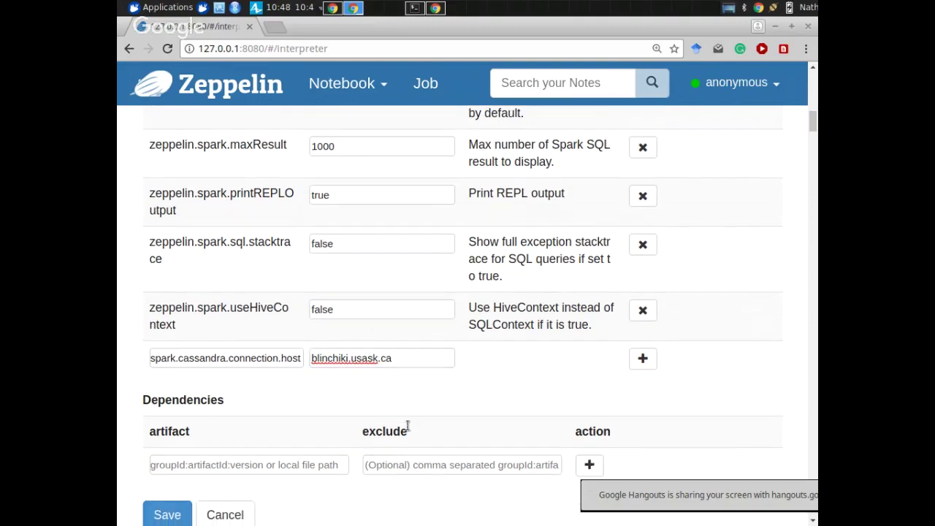
click(641, 364)
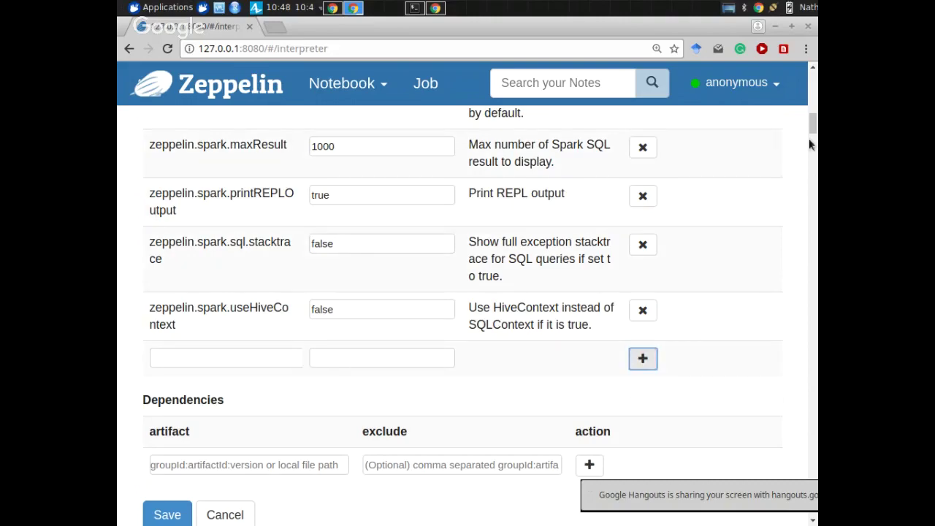
drag(811, 136, 815, 122)
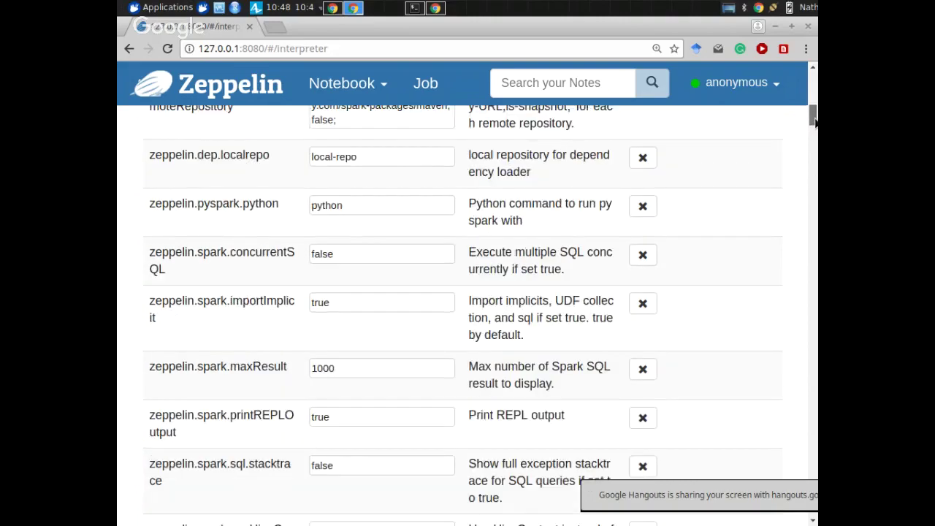
scroll(395, 237, up, 10)
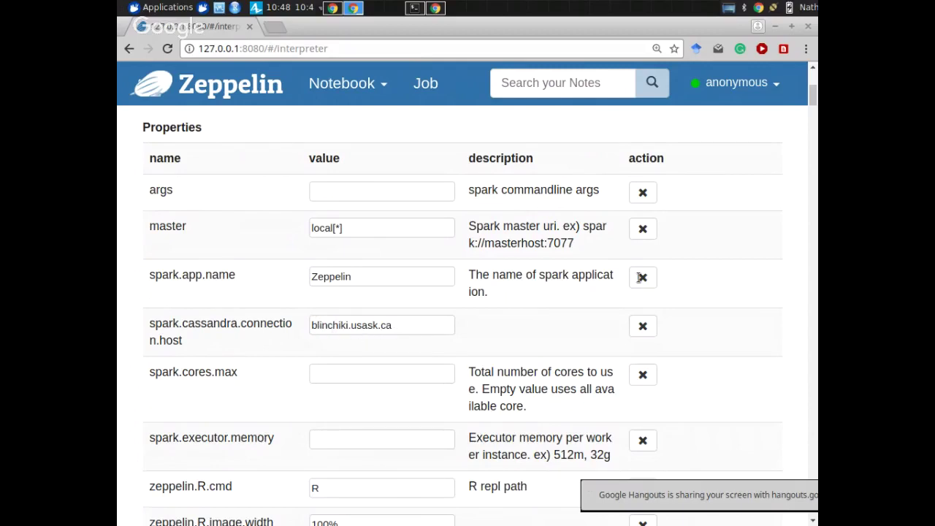
drag(813, 95, 814, 124)
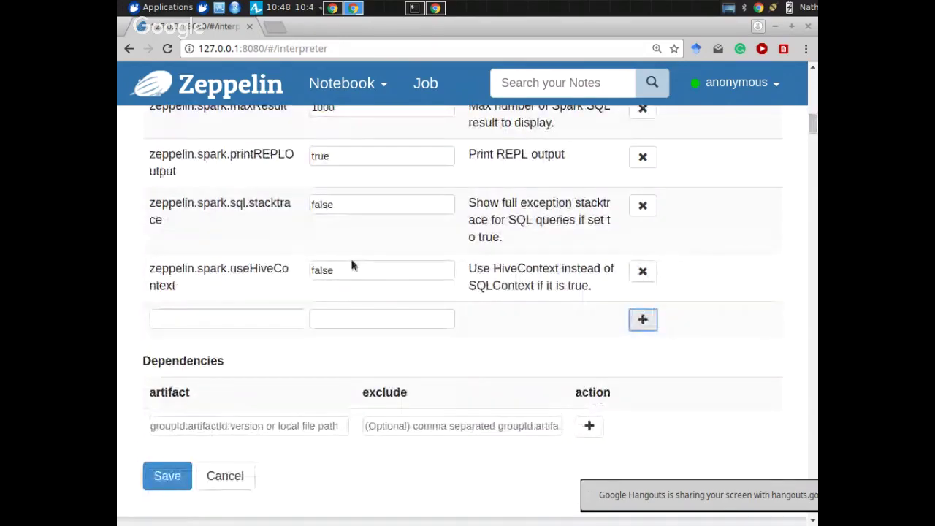
Add spark.cassandra.auth.username with the Cassandra account's username, copying the spark.cassandra.auth. prefix
click(279, 315)
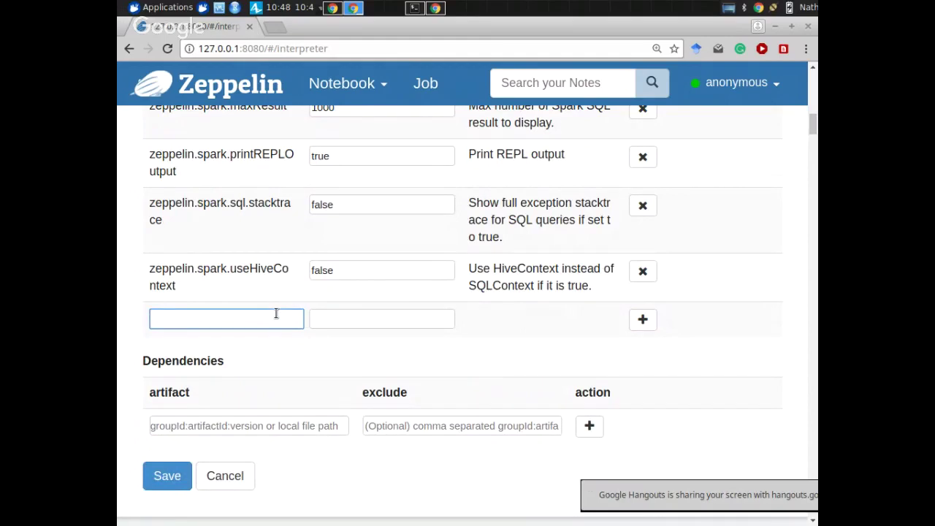
text(spark.cassandra.au)
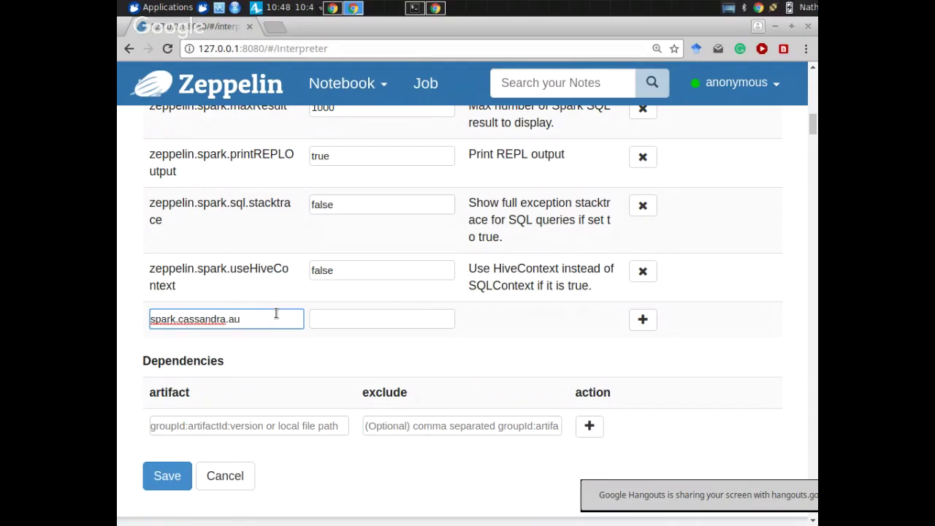
text(th.username)
key(Home)
key(ctrl+shift+Right)
key(ctrl+shift+Right)
key(ctrl+shift+Right)
key(ctrl+shift+Right)
key(ctrl+c)
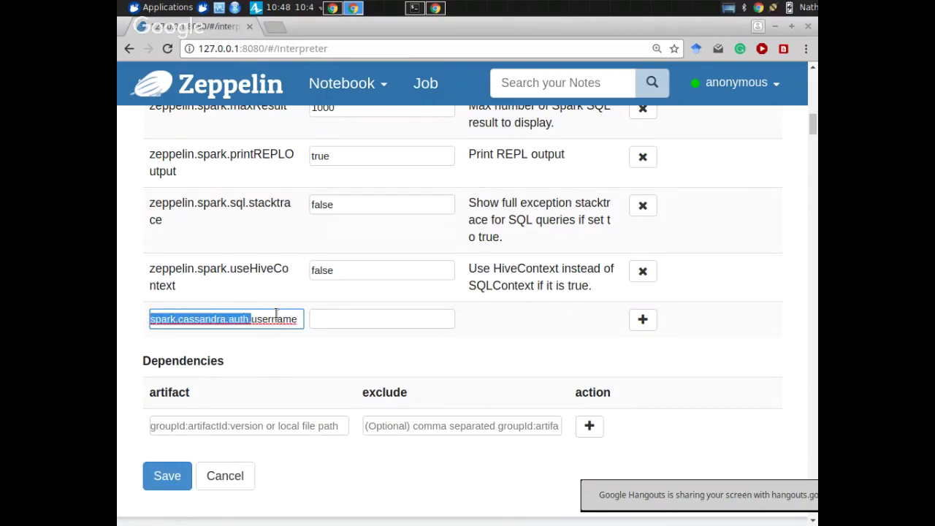
click(353, 317)
text(nate)
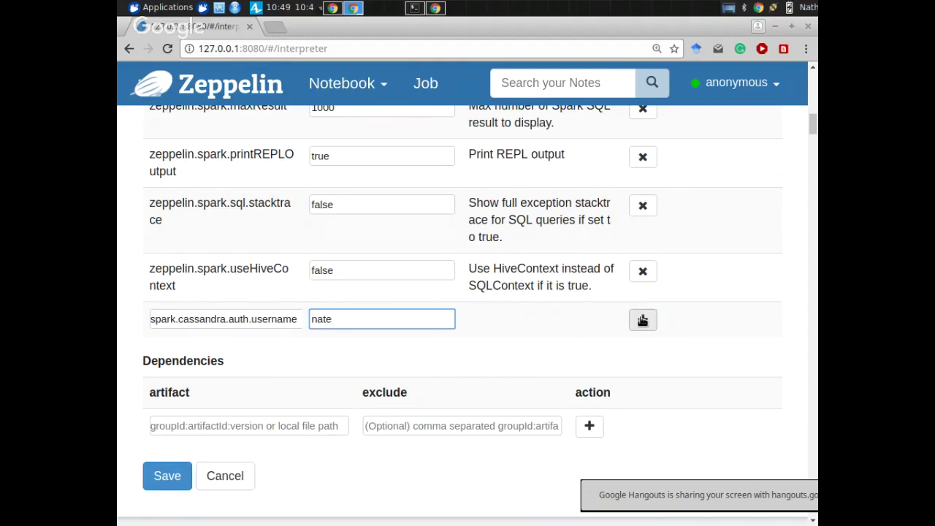
click(634, 319)
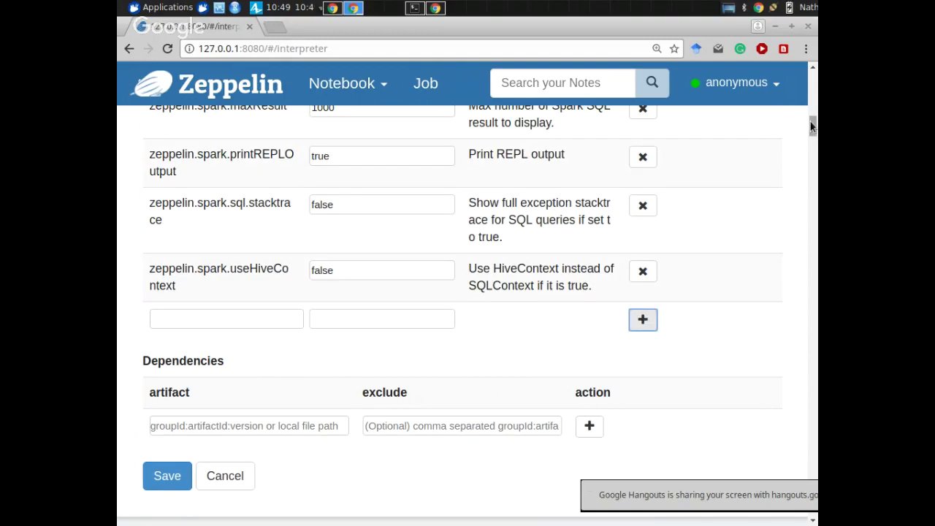
drag(811, 123, 811, 93)
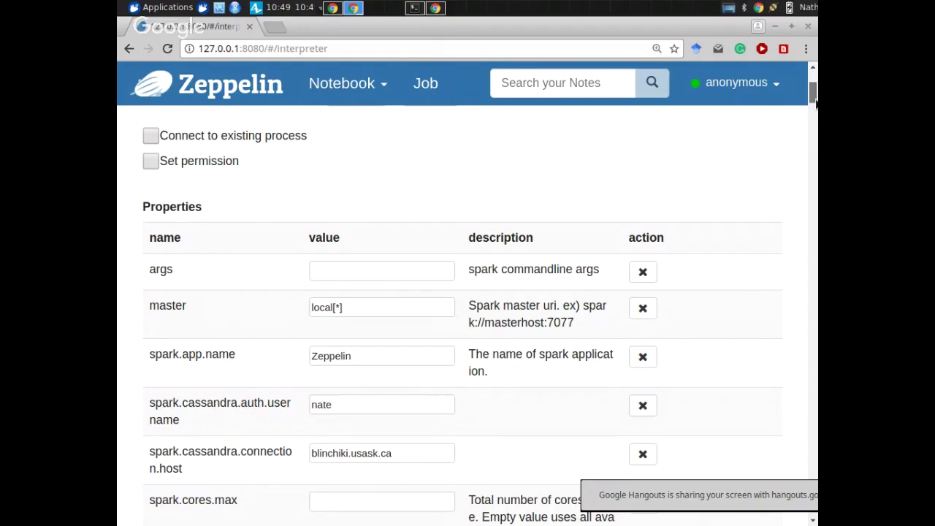
drag(813, 102, 813, 114)
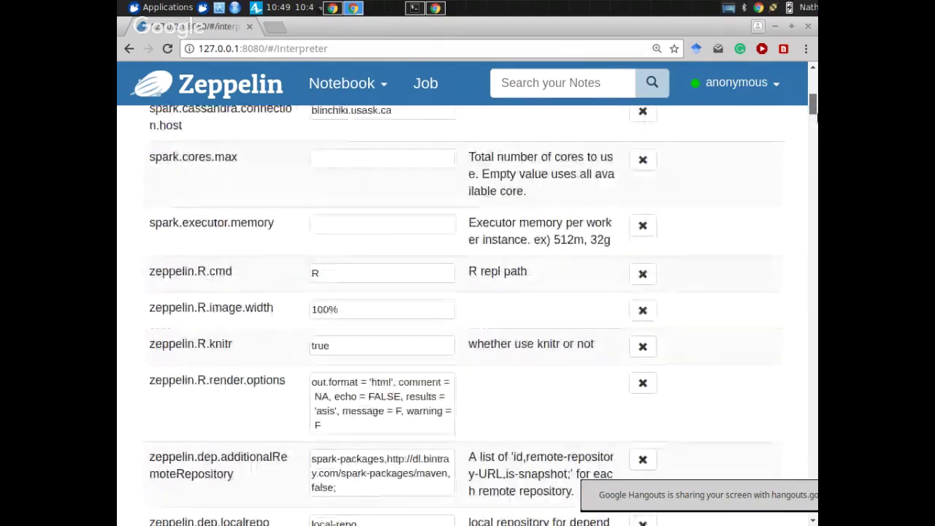
scroll(414, 230, down, 9)
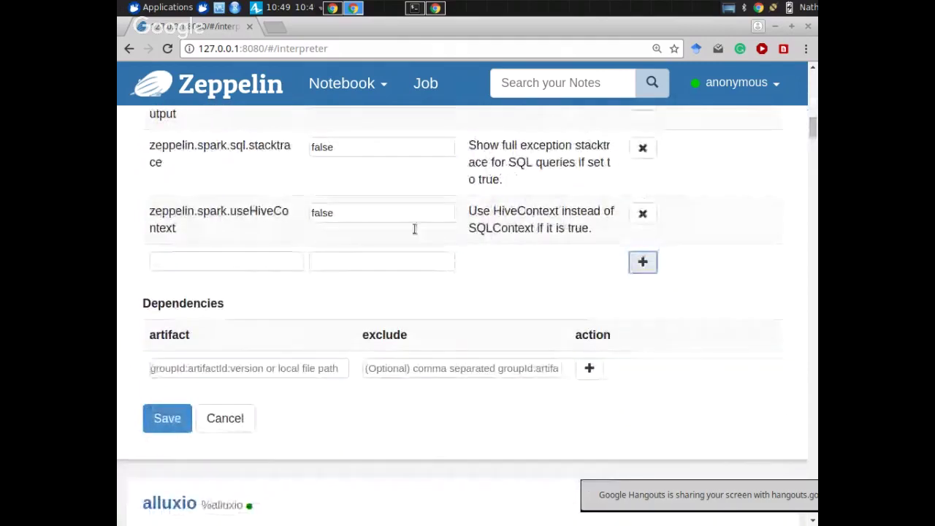
Add a spark.cassandra.auth.password property holding the Cassandra account password
click(296, 261)
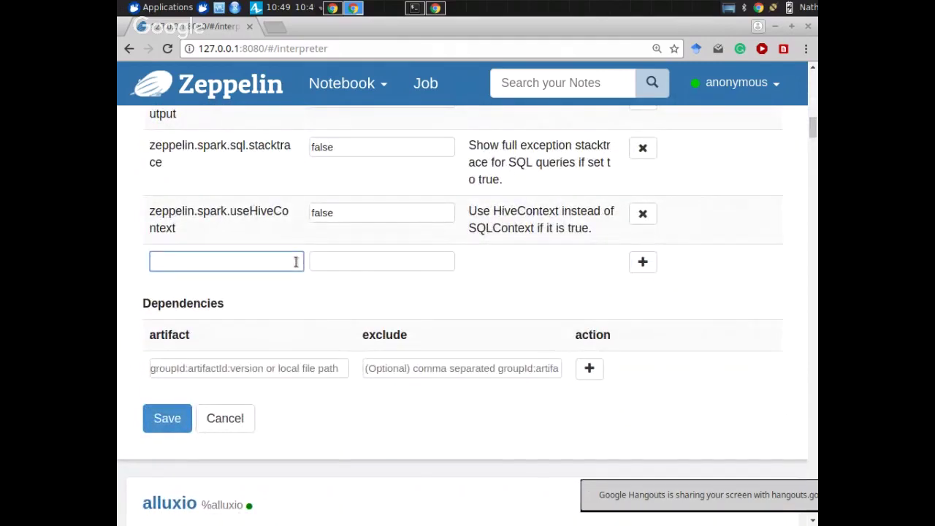
key(ctrl+v)
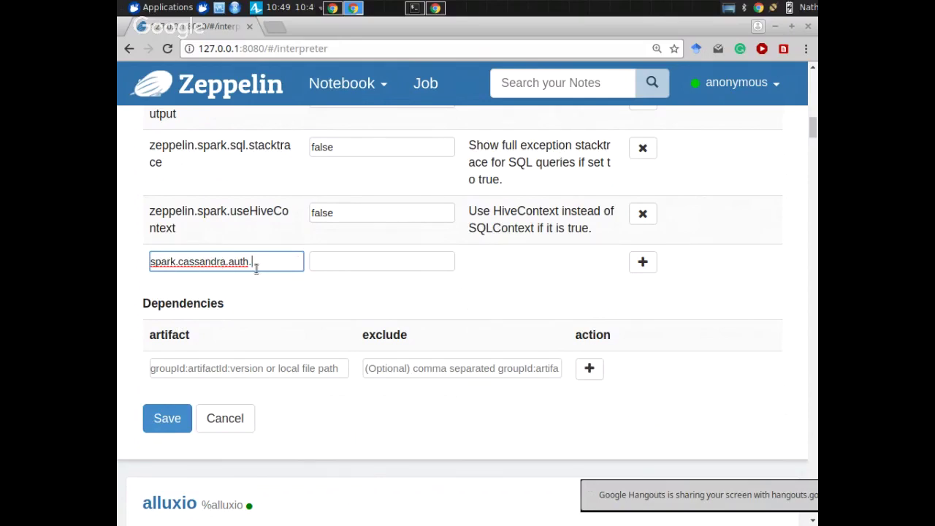
text(password)
click(353, 267)
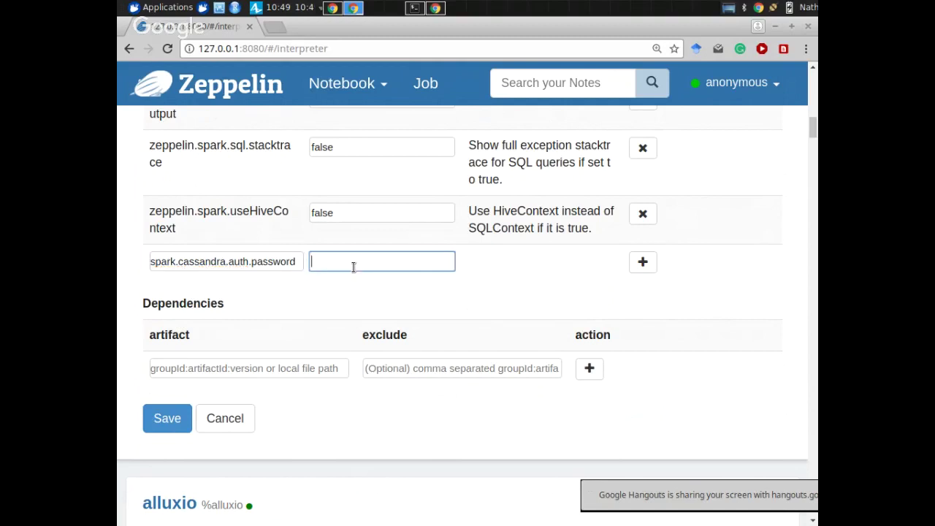
text(YOUR_PASSWORD)
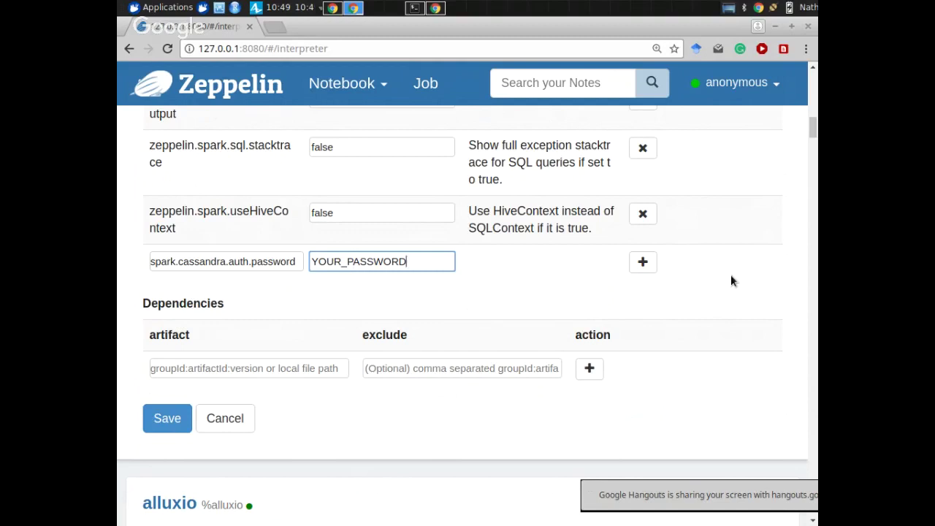
drag(810, 134, 810, 130)
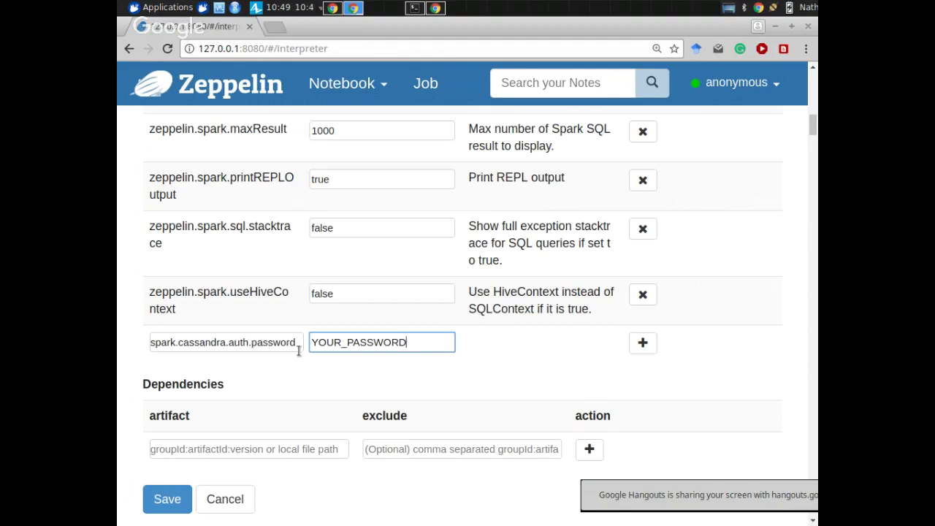
click(642, 343)
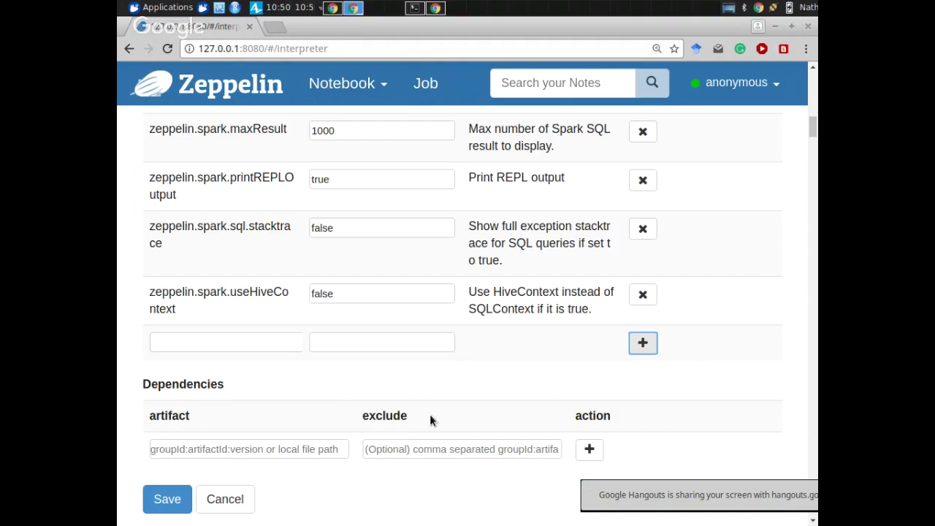
click(199, 350)
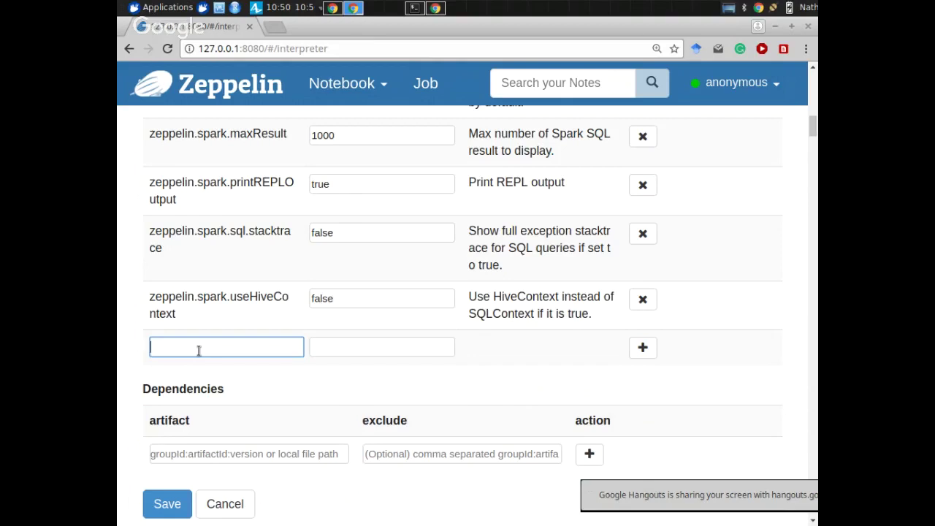
Start the new property name with 'com.datastax.spark:spark-cassandra-connector_'
text(com.datastax.)
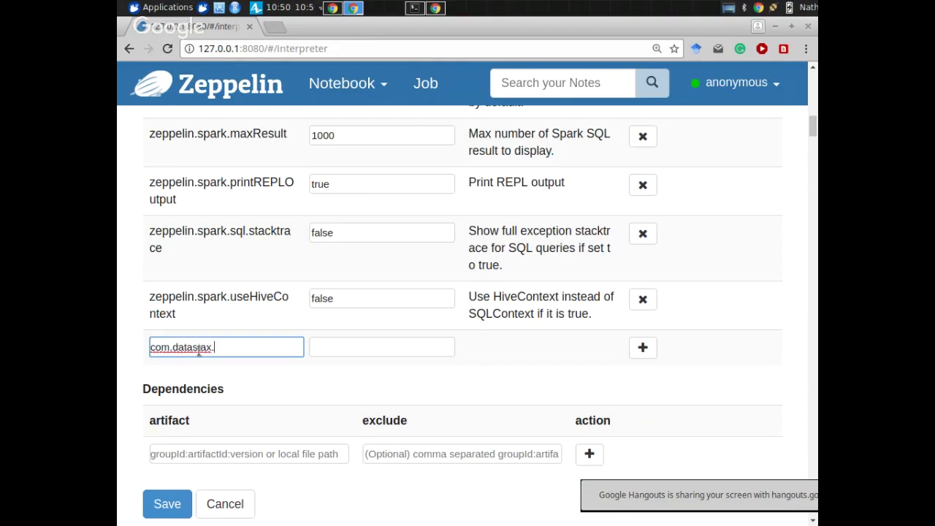
text(spark:spark)
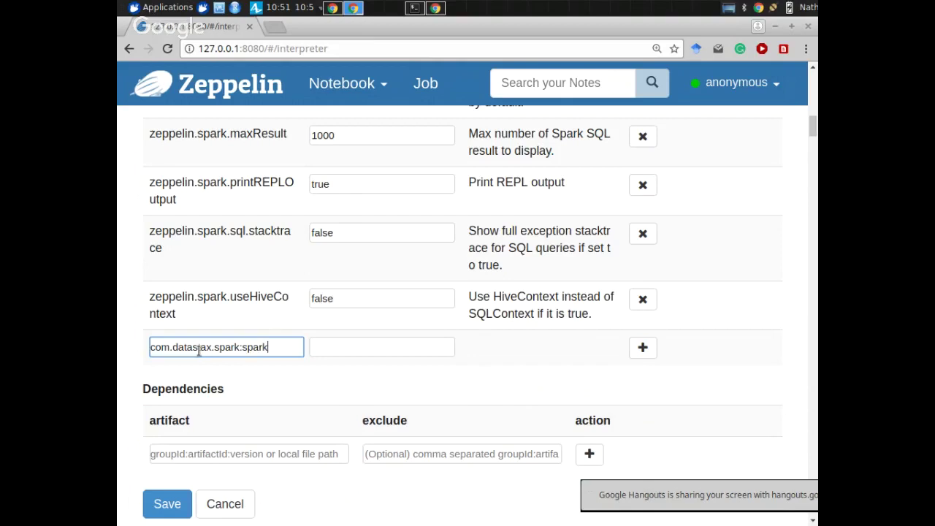
text(-cassa)
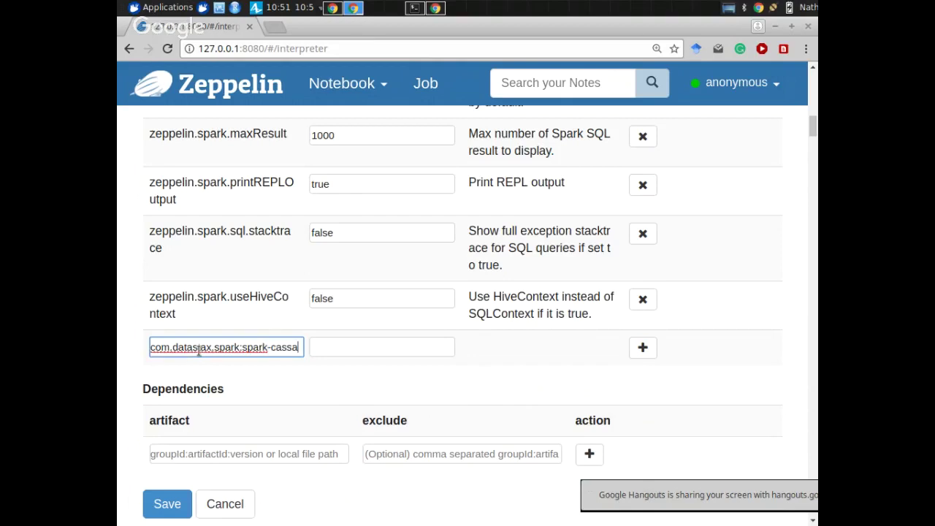
text(ndra)
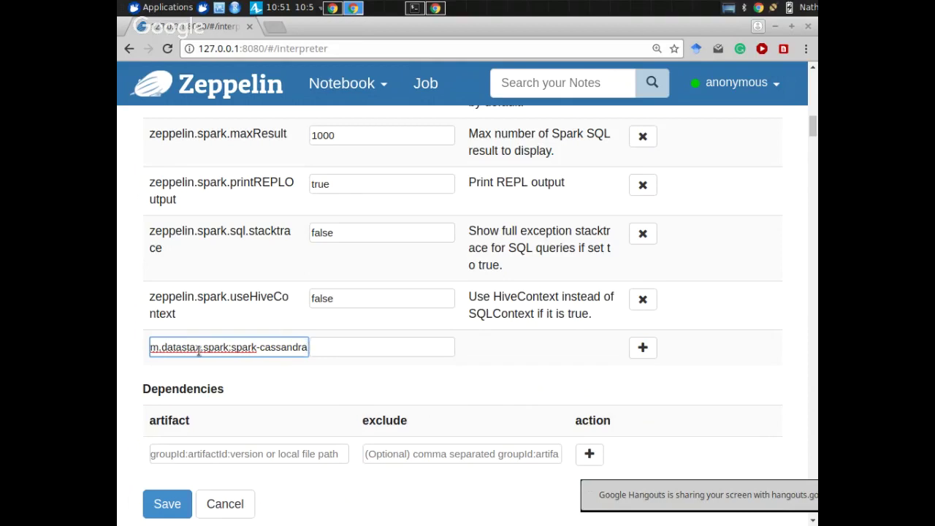
text(-conn)
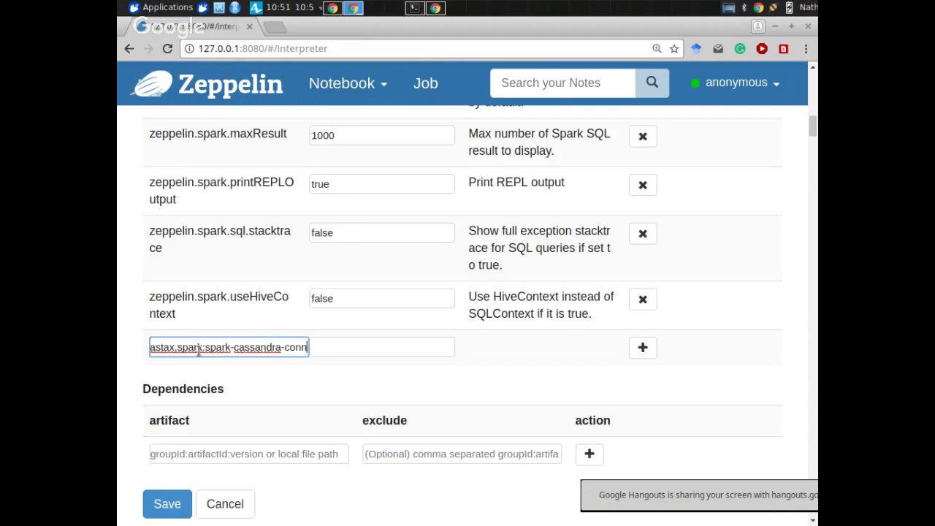
text(ector_)
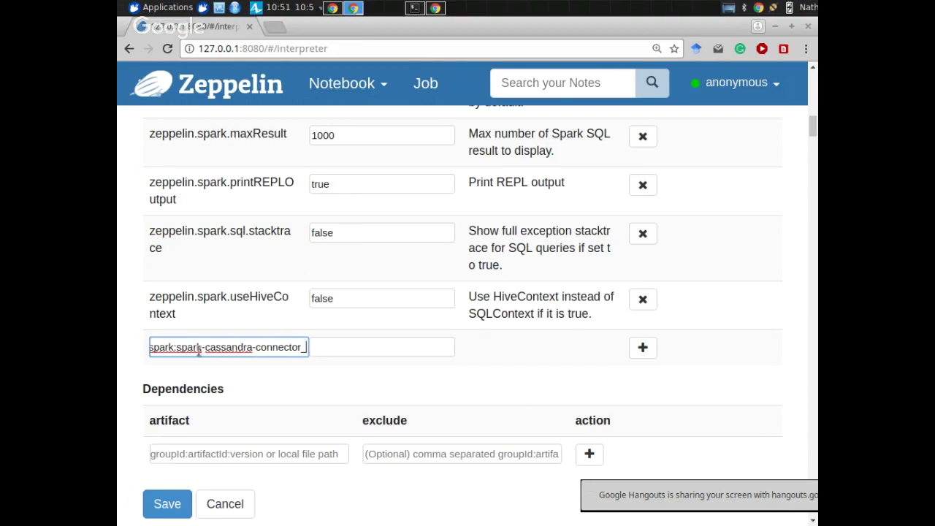
Complete it as com.datastax.spark:spark-cassandra-connector_2.11:2.0.7, select it all, and switch to Kate
key(Home)
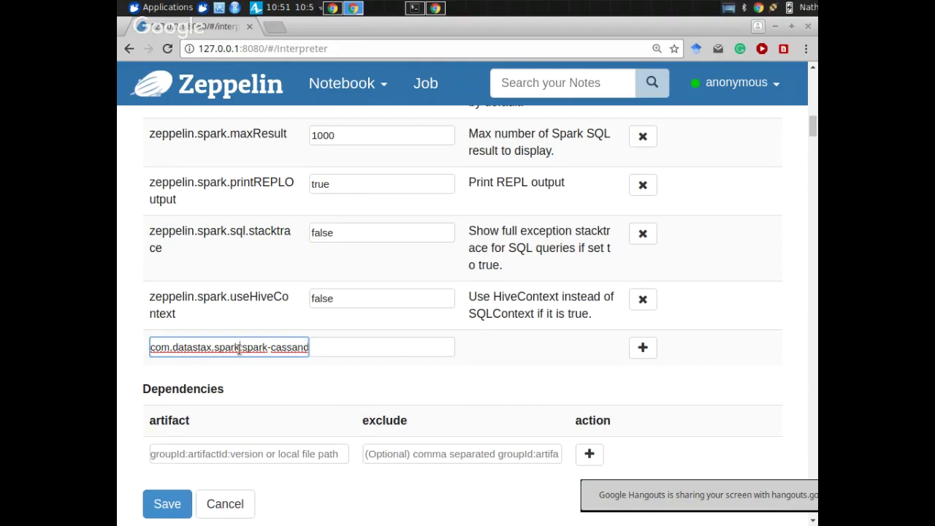
drag(239, 349, 244, 355)
click(244, 356)
text(ra-connector_)
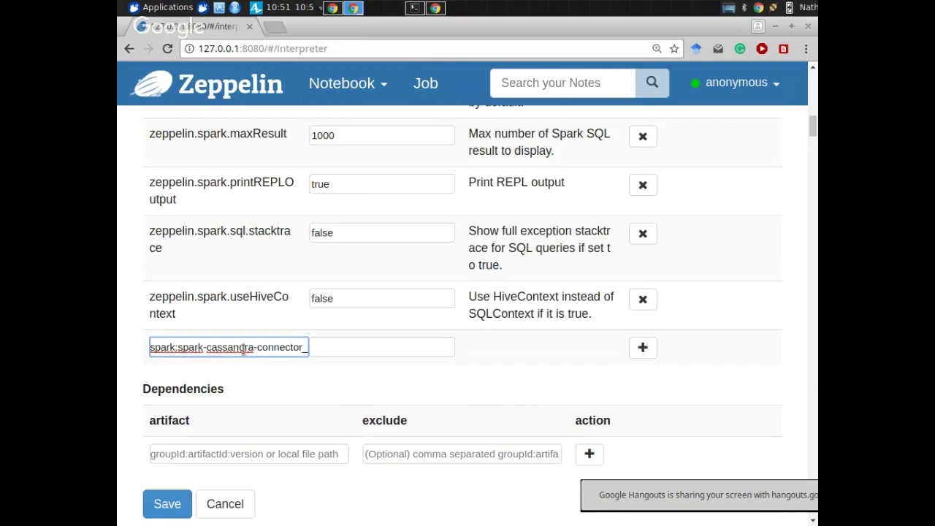
text(2.11:)
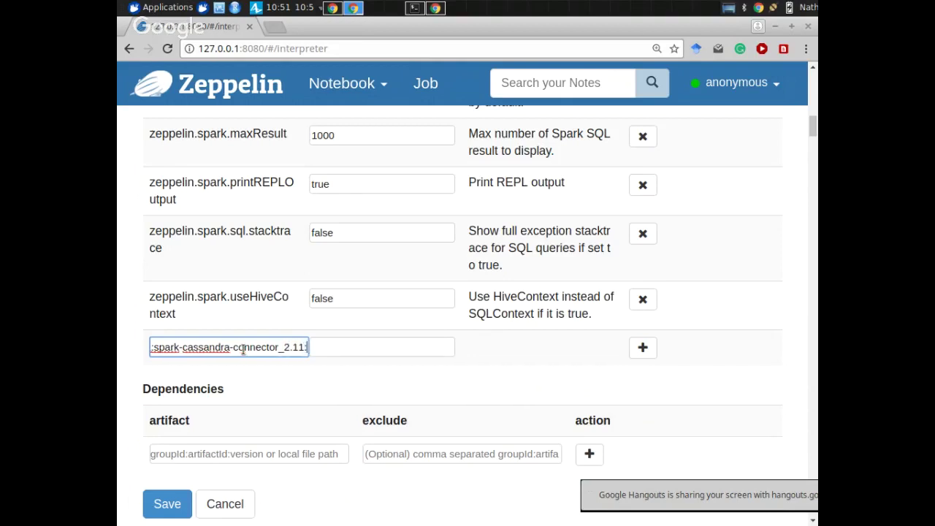
text(2.0.)
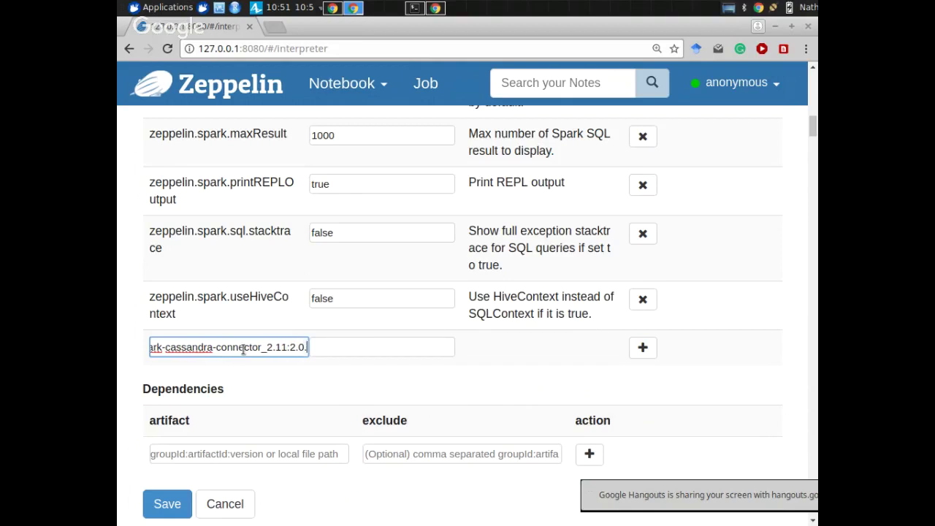
text(7)
key(Home)
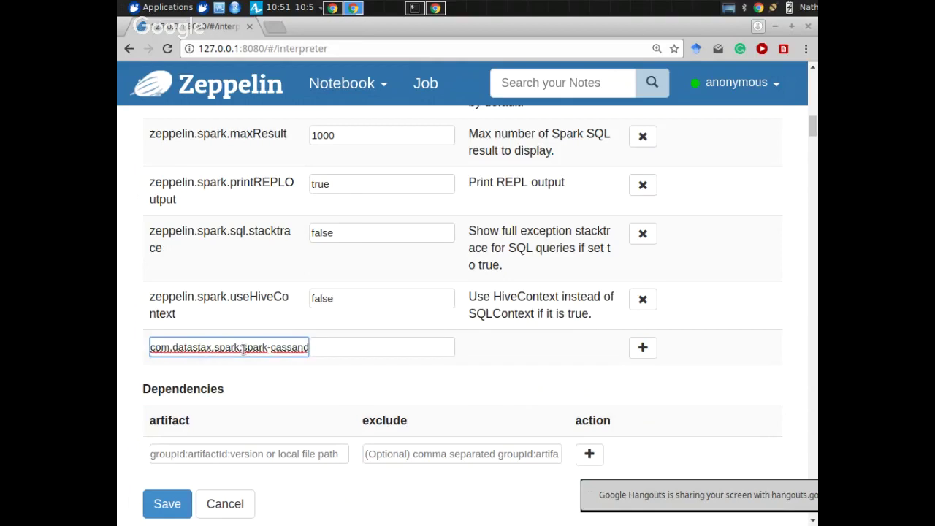
key(ctrl+a)
key(ctrl+c)
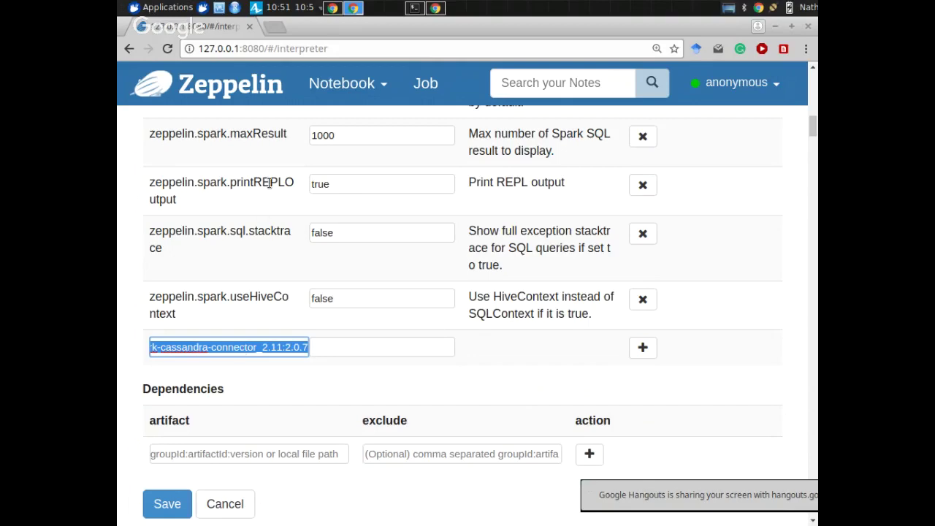
key(alt+Tab)
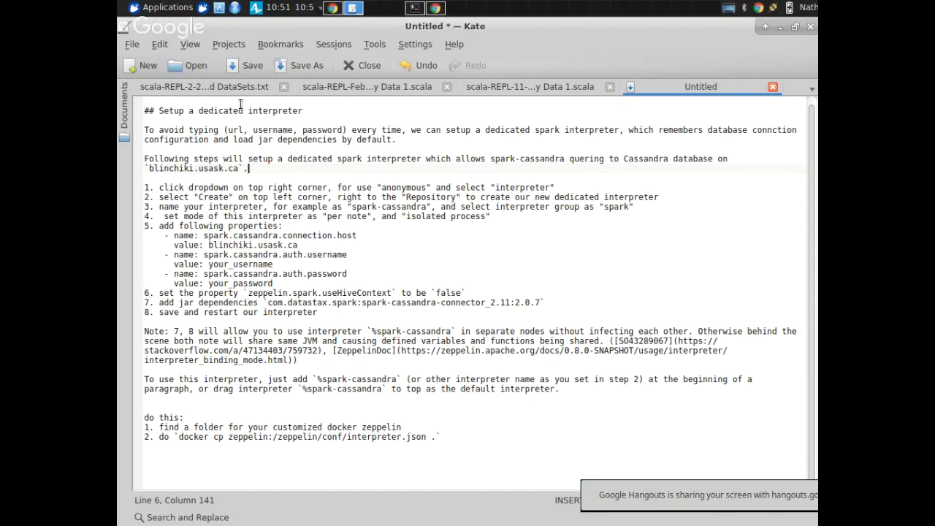
Paste the spark-cassandra-connector coordinate into a new Kate document, enlarge its font three steps, and return to Zeppelin
key(ctrl+n)
key(ctrl+v)
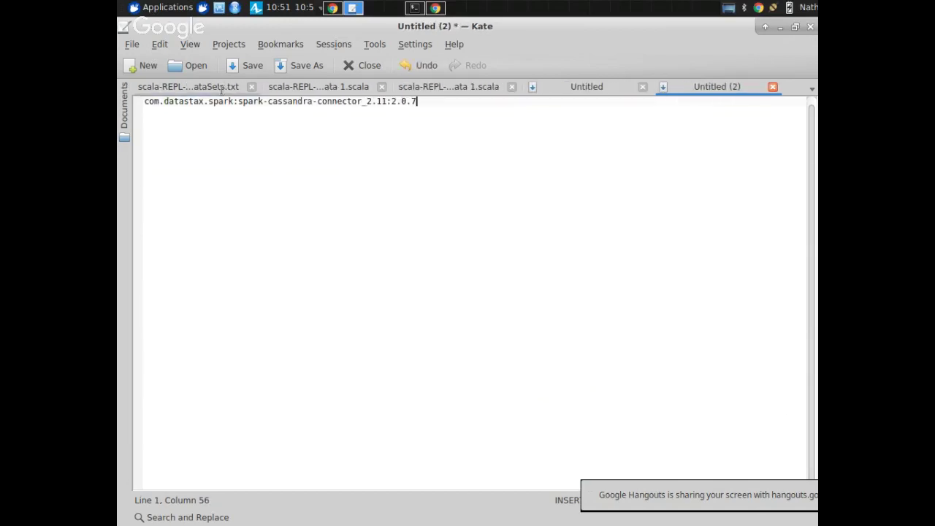
click(162, 43)
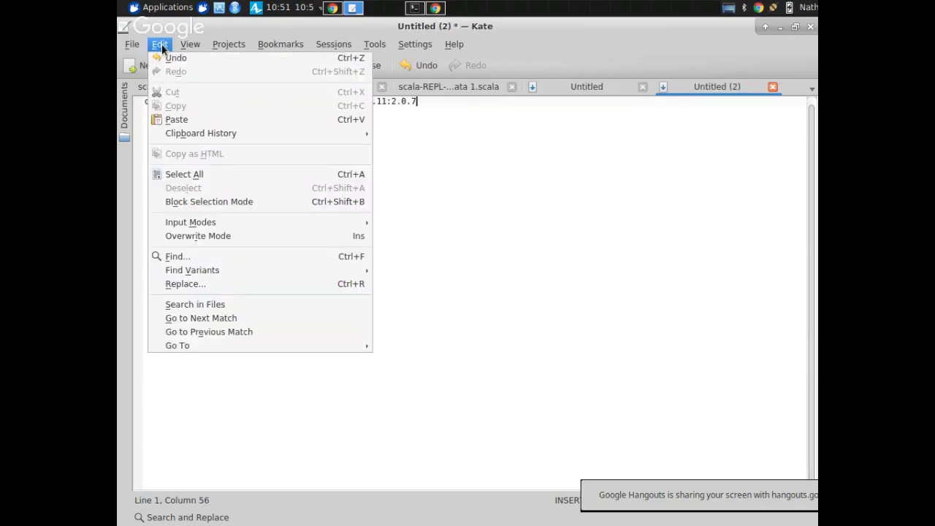
mouse_move(189, 44)
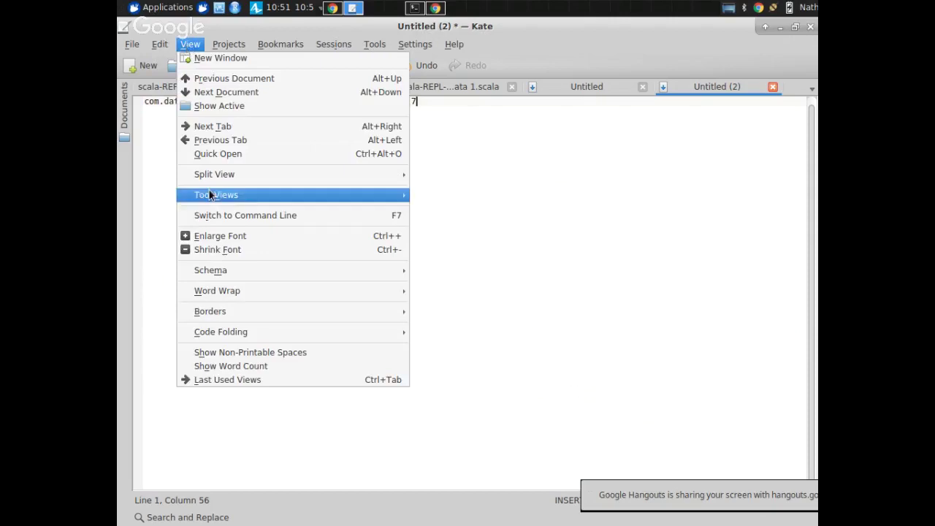
click(219, 236)
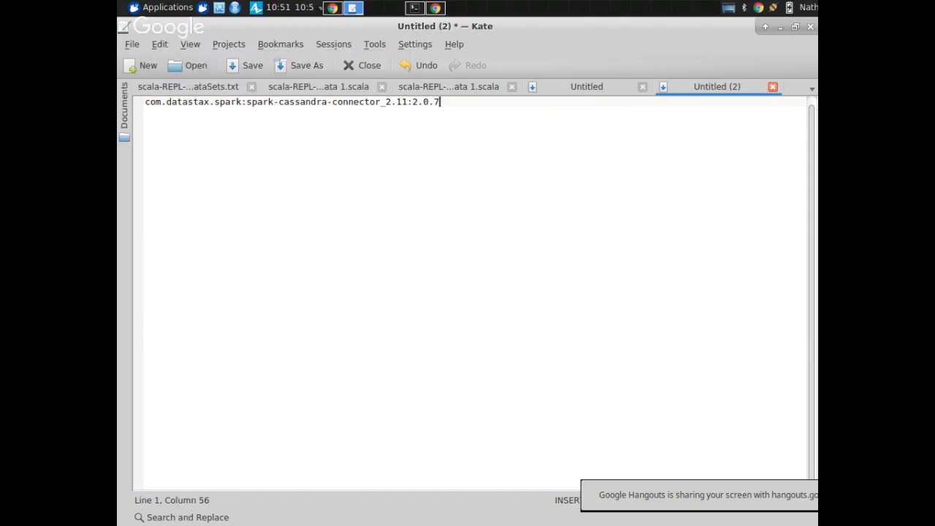
key(ctrl+plus)
key(ctrl+plus)
key(ctrl+plus)
key(ctrl+plus)
key(ctrl+plus)
key(ctrl+plus)
key(ctrl+plus)
key(ctrl+plus)
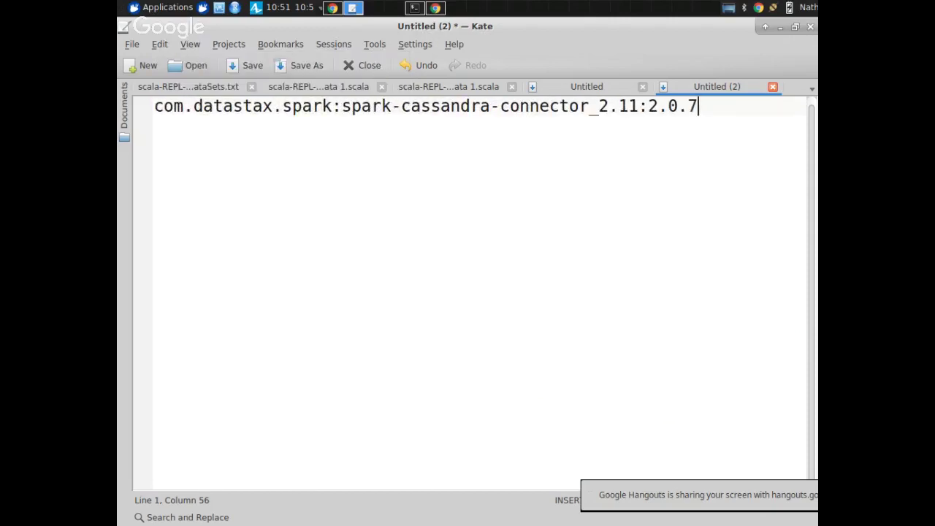
key(ctrl+plus)
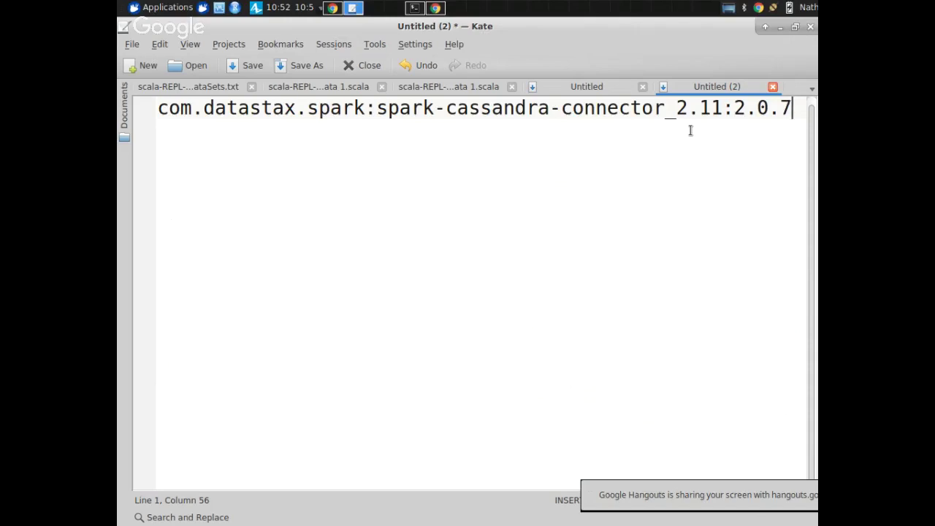
key(alt+Tab)
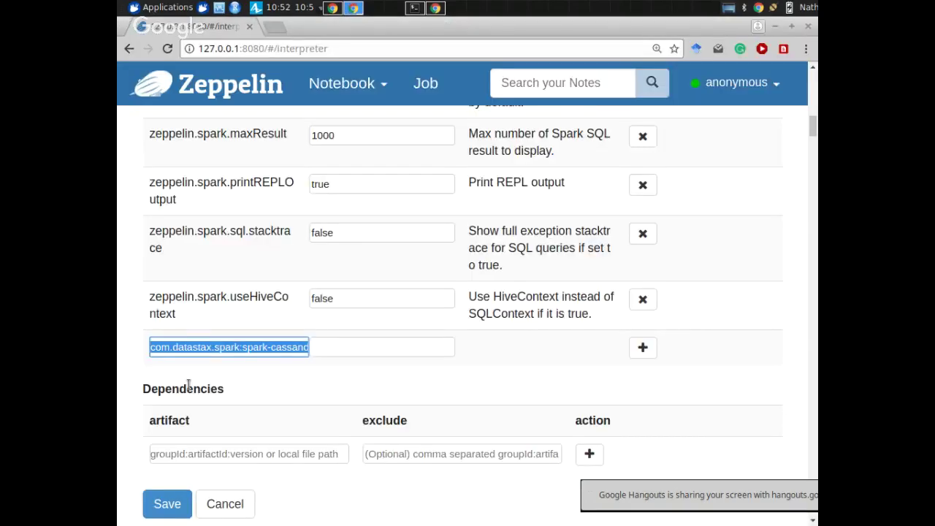
Select and cut the mistaken text out of the property name box
click(264, 373)
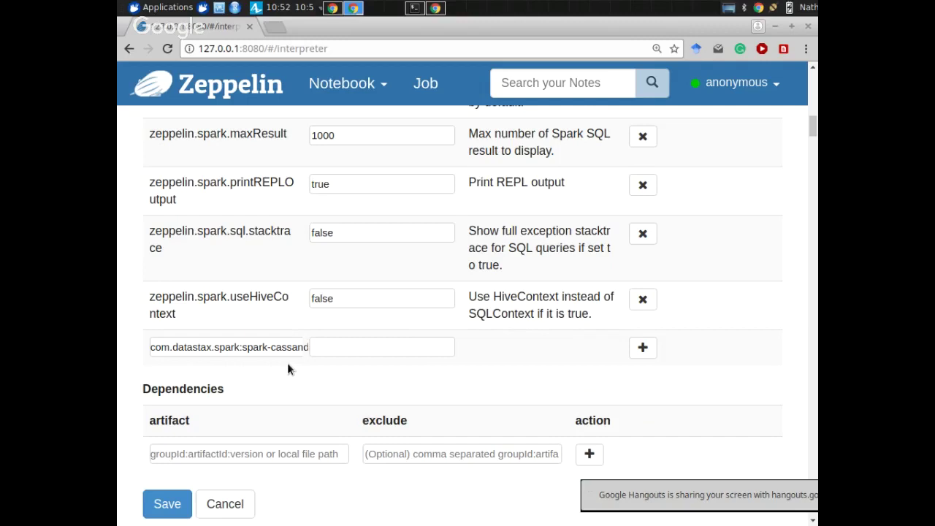
click(272, 349)
key(End)
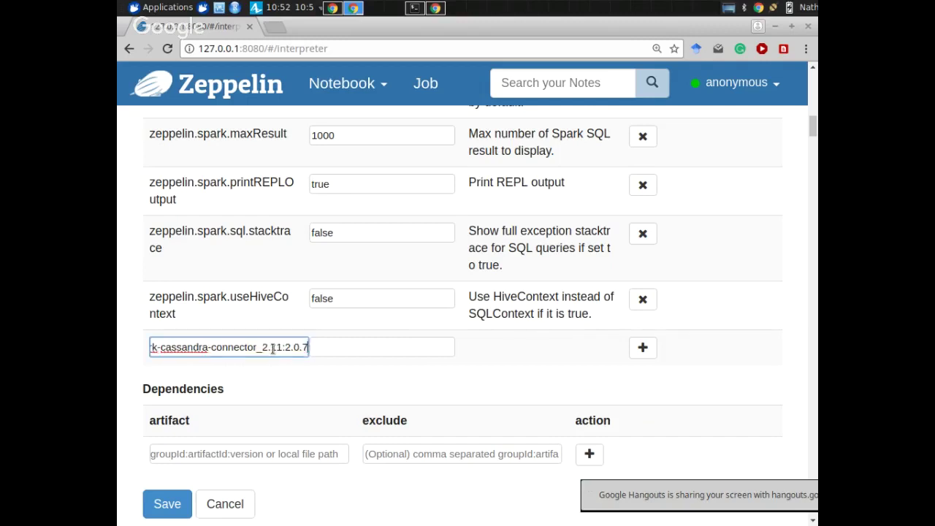
key(ctrl+a)
key(ctrl+x)
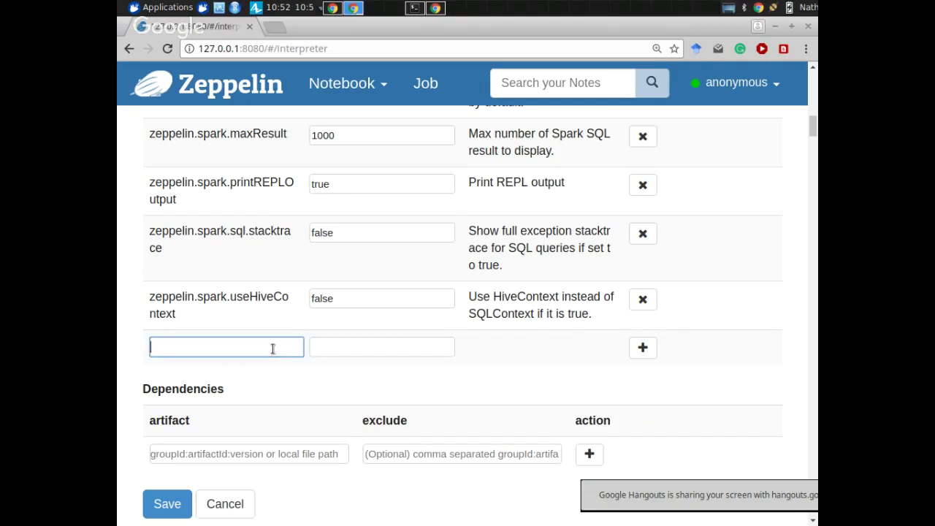
Paste com.datastax.spark:spark-cassandra-connector_2.11:2.0.7 into the Dependencies artifact box
click(265, 455)
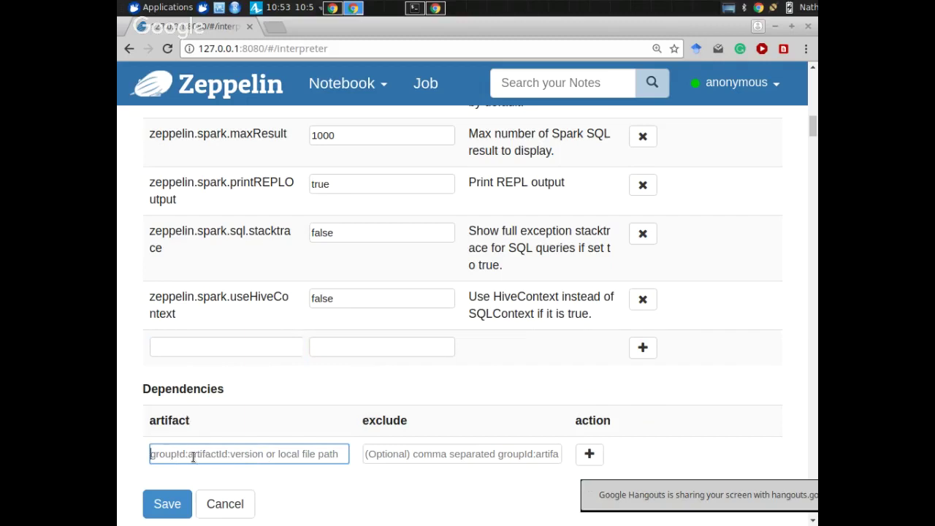
key(ctrl+v)
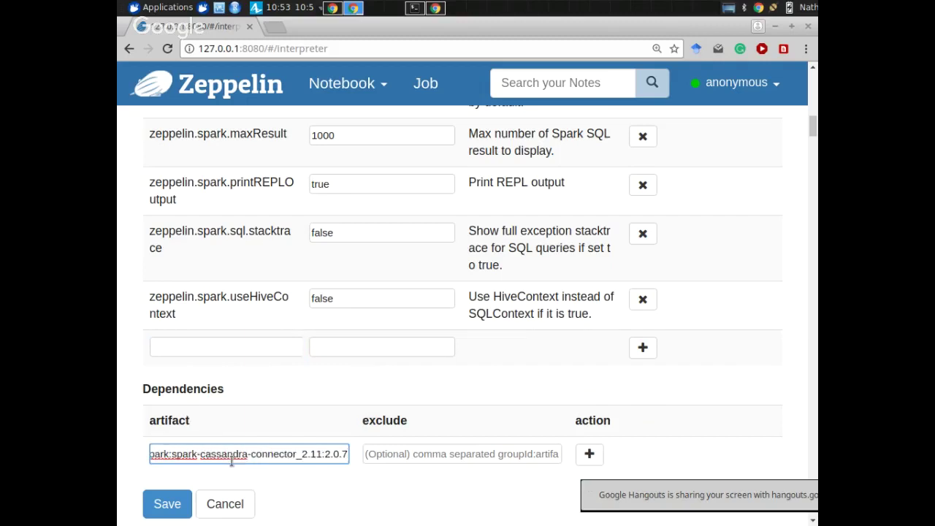
key(Home)
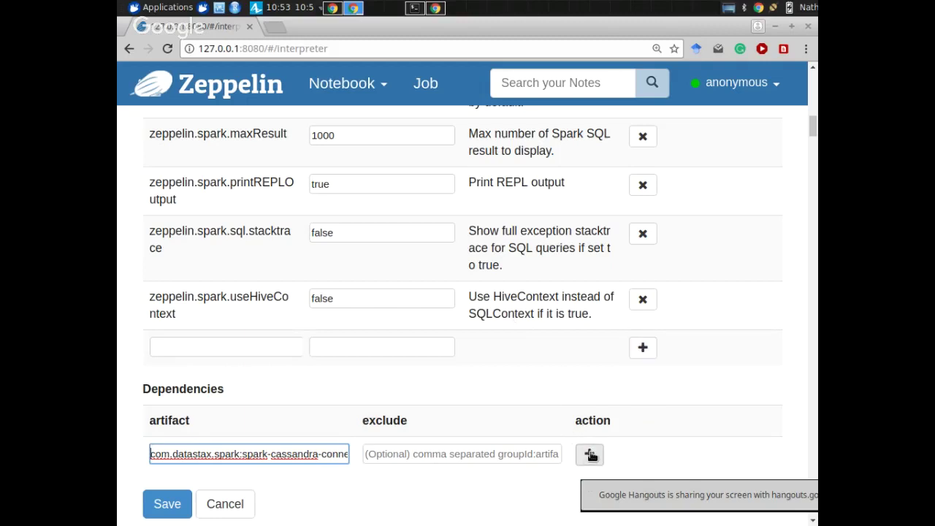
Save the Spark-cassandra2 interpreter with its new dependency and scroll back up the page
click(168, 504)
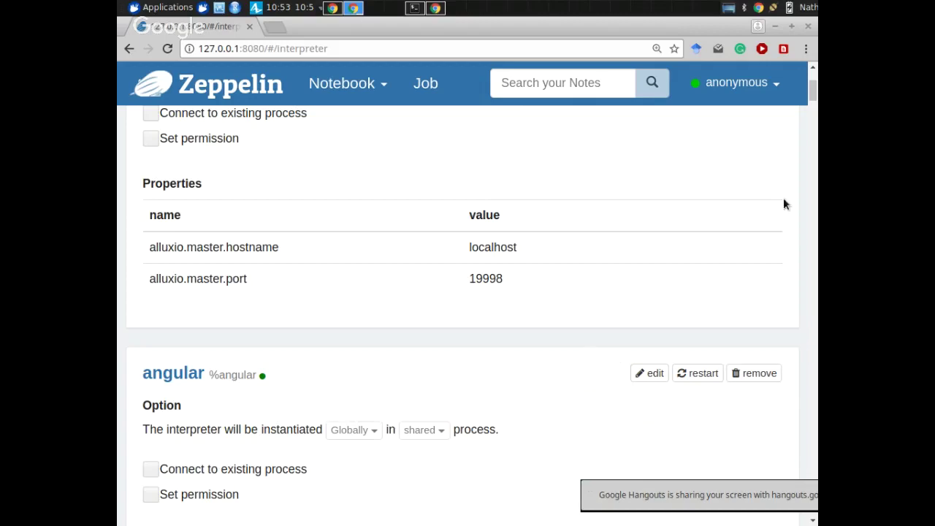
drag(812, 87, 813, 511)
scroll(461, 307, up, 3)
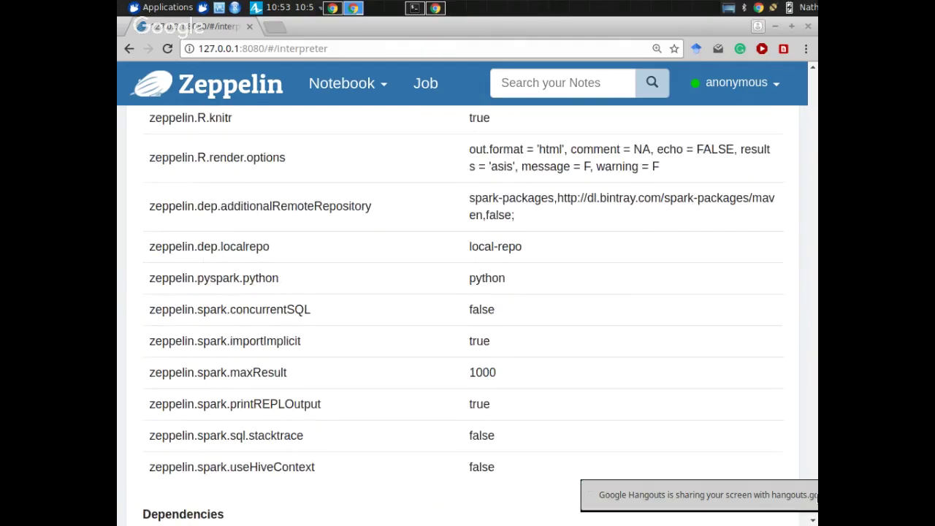
scroll(460, 307, up, 2)
scroll(461, 307, up, 2)
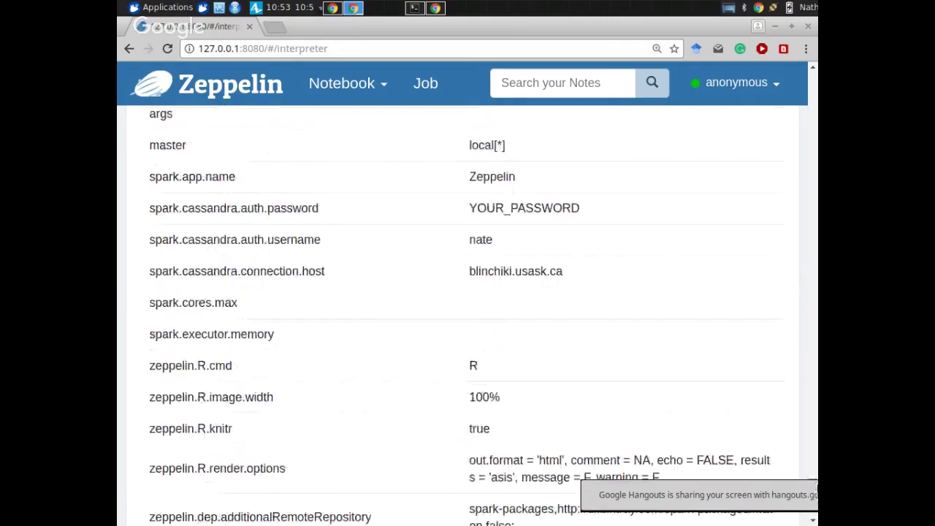
scroll(460, 307, up, 1)
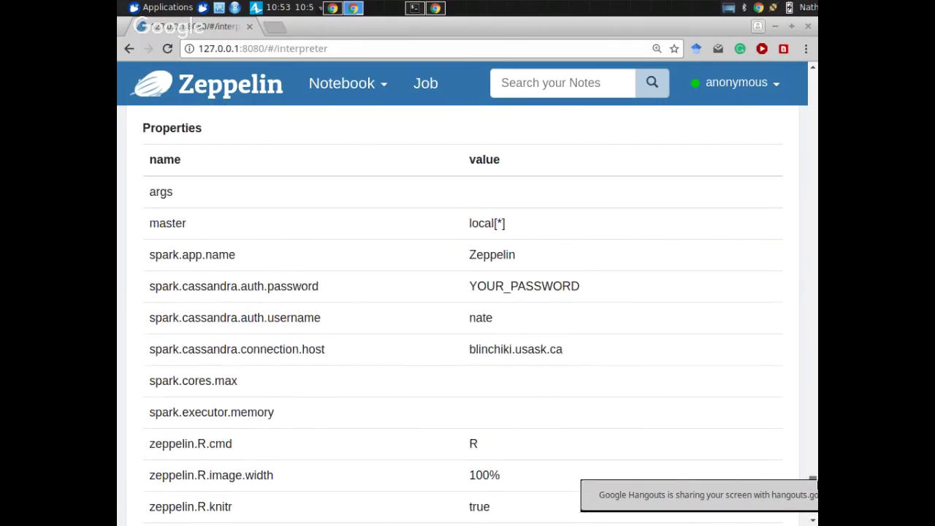
Open and close the anonymous user menu, then scroll down to the Spark-cassandra2 section
click(735, 88)
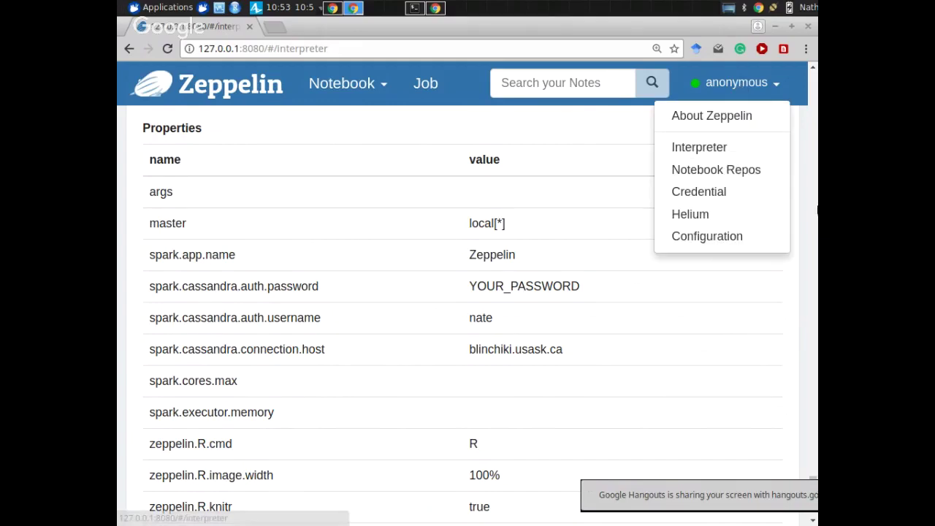
scroll(328, 168, down, 10)
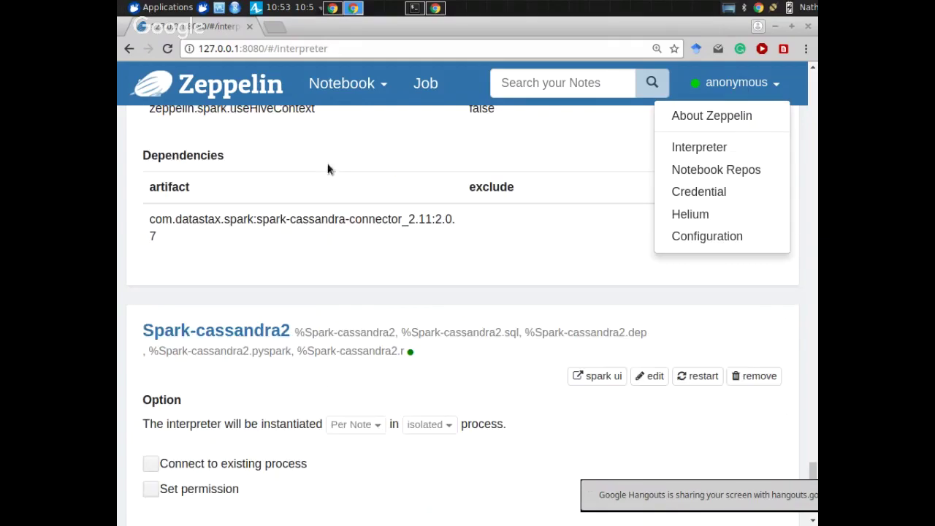
click(353, 330)
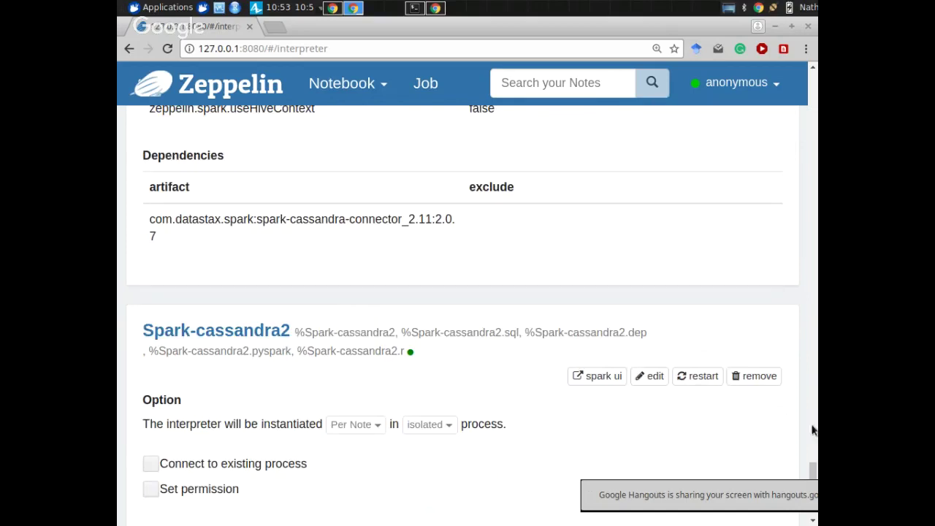
drag(813, 473, 813, 479)
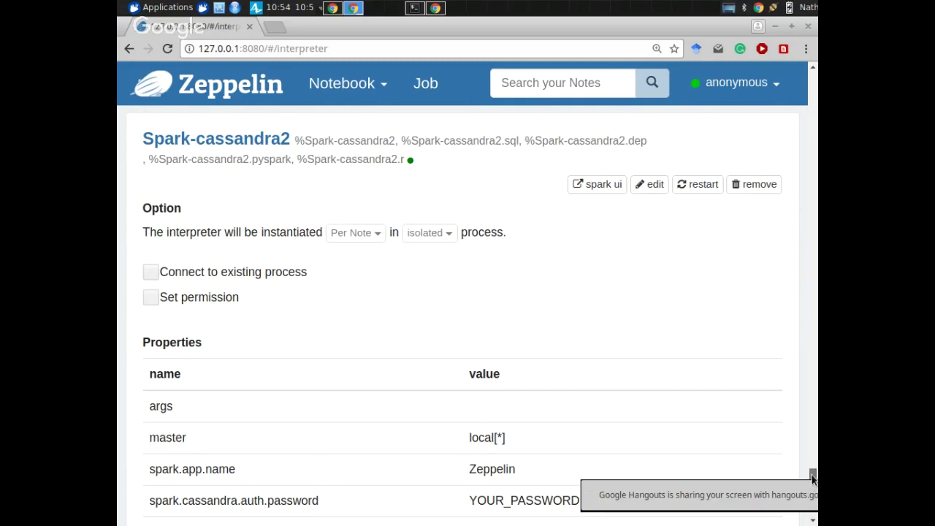
Scroll through the Spark-cassandra2 properties down to its spark-cassandra-connector dependency
drag(812, 476, 815, 479)
scroll(814, 479, down, 4)
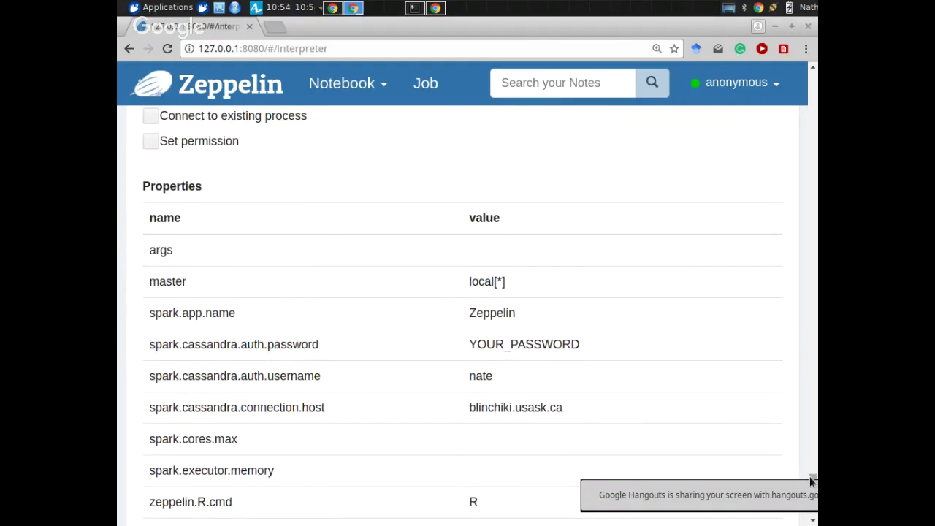
drag(813, 480, 813, 512)
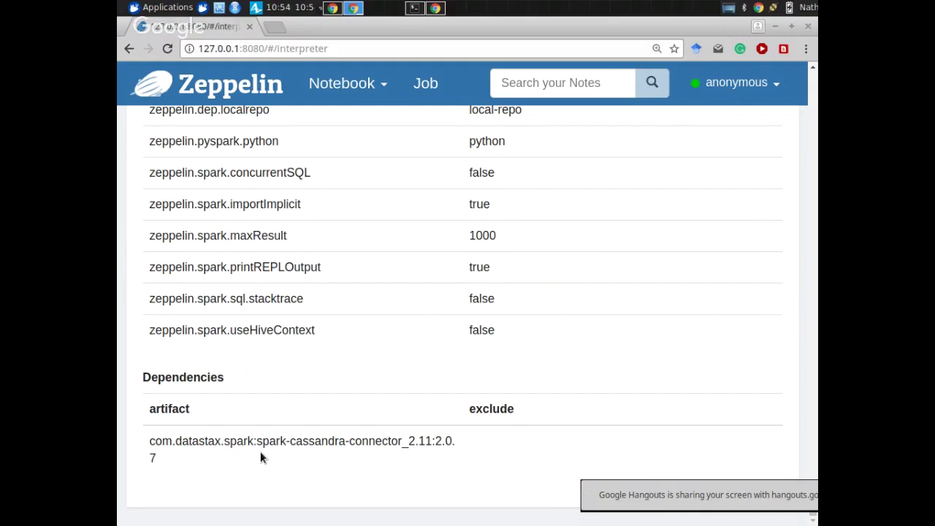
Glance at the Kate editor, move the screen-sharing notice aside, and switch to Konsole
key(alt+Tab)
key(alt+Tab)
key(alt+Tab)
key(alt+Tab)
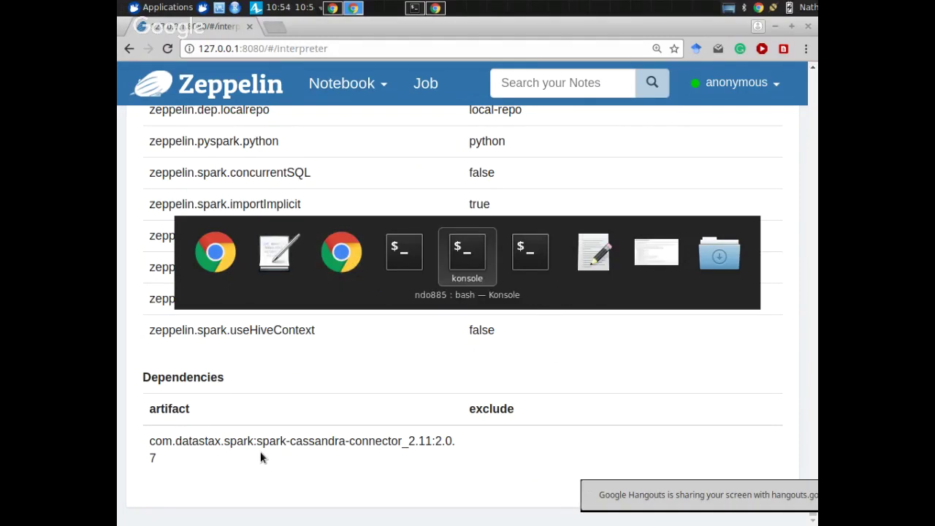
key(alt+shift+Tab)
key(alt+shift+Tab)
key(alt+shift+Tab)
key(alt+shift+Tab)
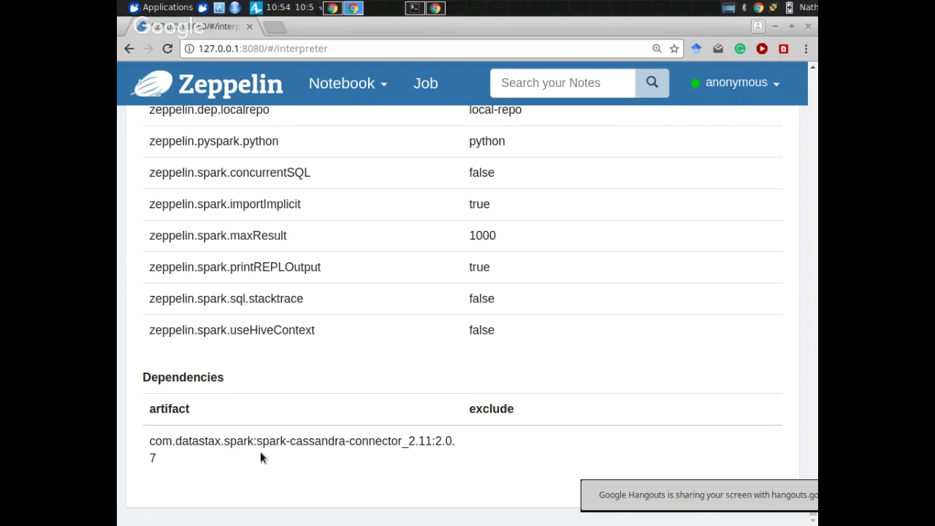
key(alt+Tab)
key(alt+Tab)
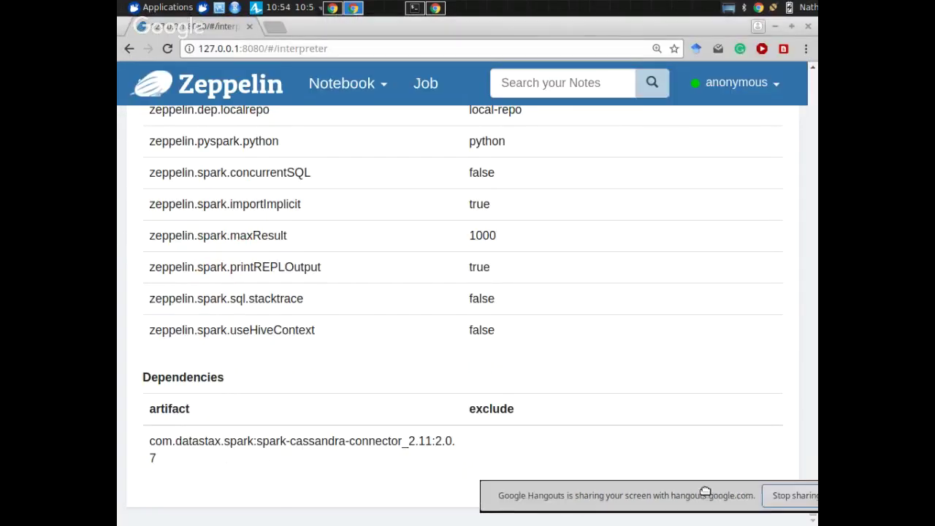
drag(810, 495, 705, 493)
drag(812, 504, 807, 488)
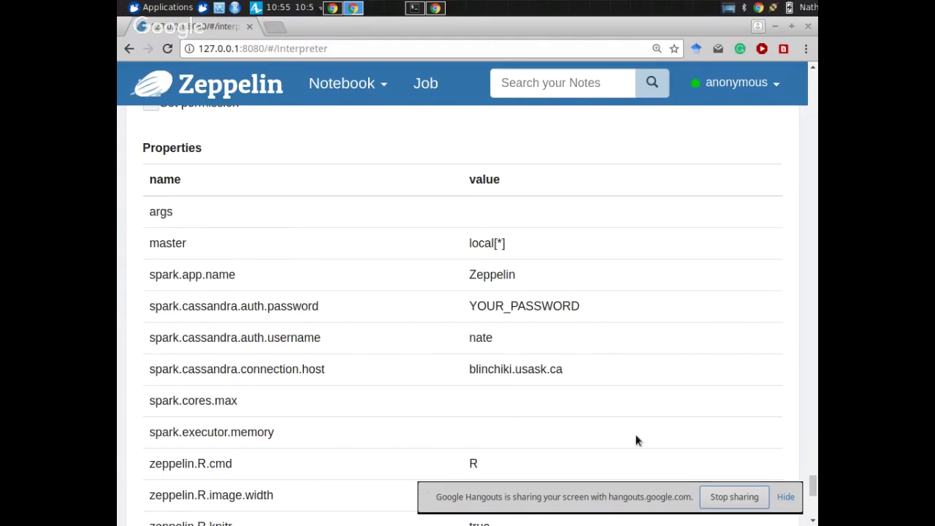
key(alt+Tab)
key(alt+Tab)
key(alt+Tab)
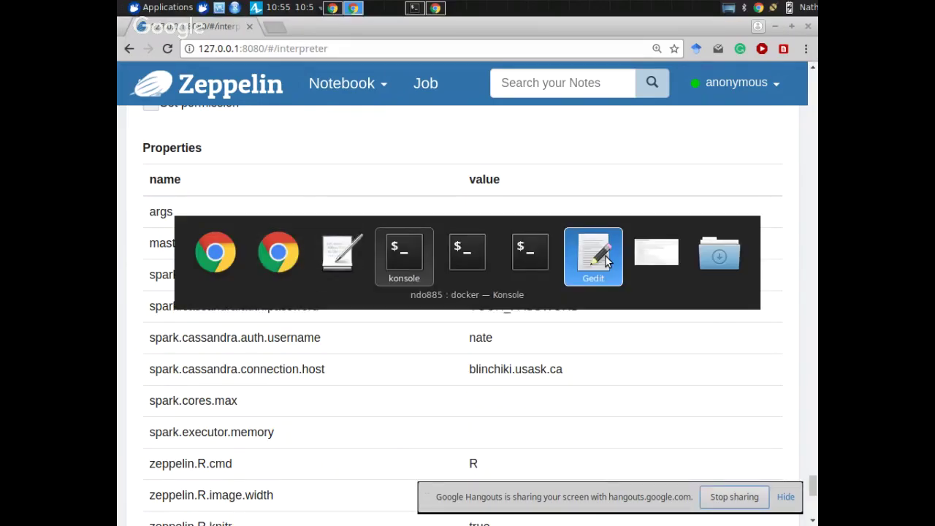
key(alt+Tab)
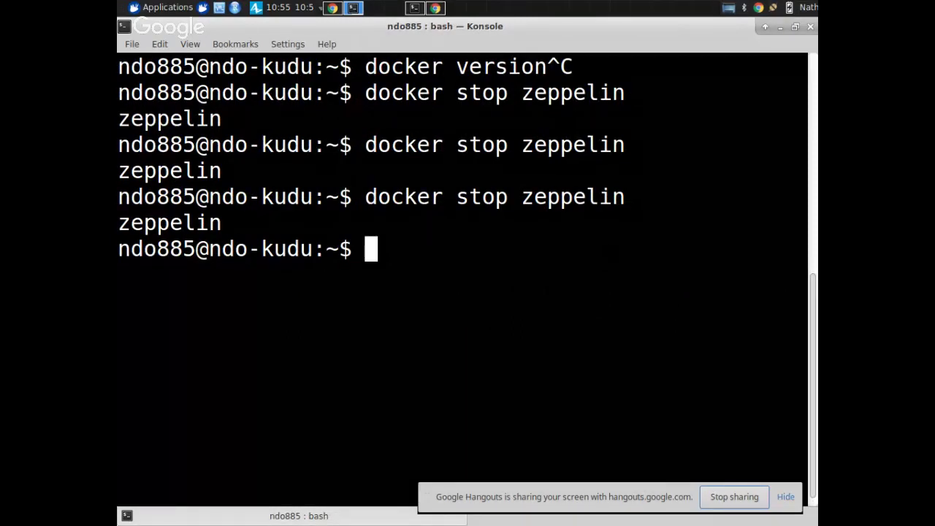
Go to the bash Konsole window and start typing 'docker cp' at the prompt
key(alt+Tab)
key(alt+Tab)
key(alt+Tab)
key(alt+Tab)
key(alt+Tab)
key(alt+Tab)
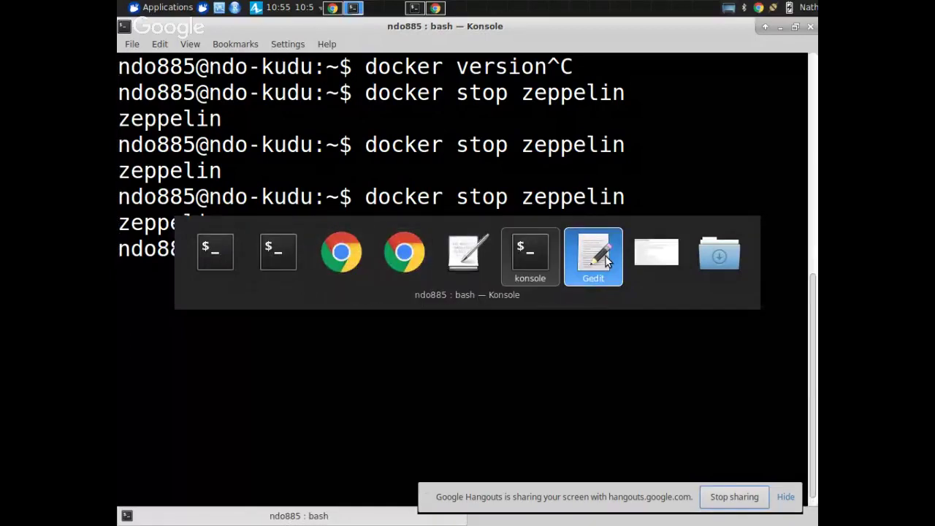
key(alt+shift+Tab)
key(alt+shift+Tab)
key(alt+shift+Tab)
key(alt+shift+Tab)
key(alt+shift+Tab)
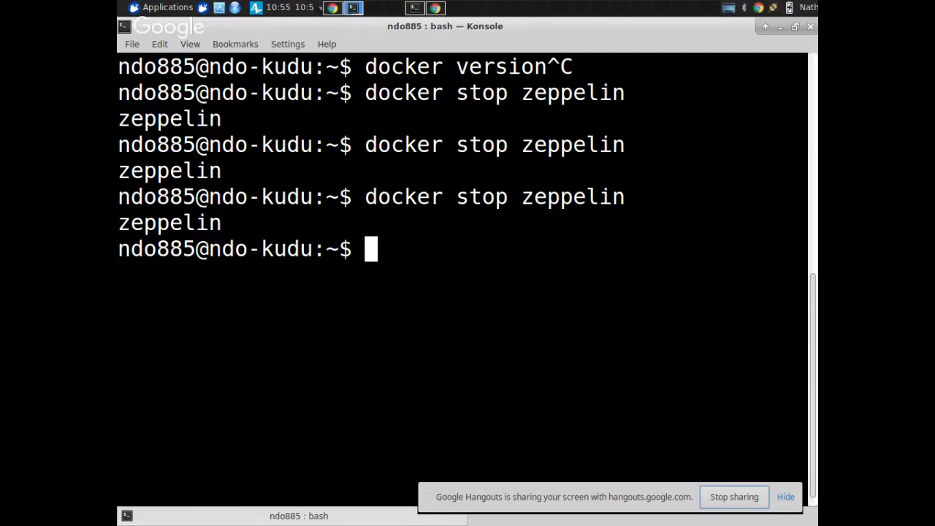
text(docker cp)
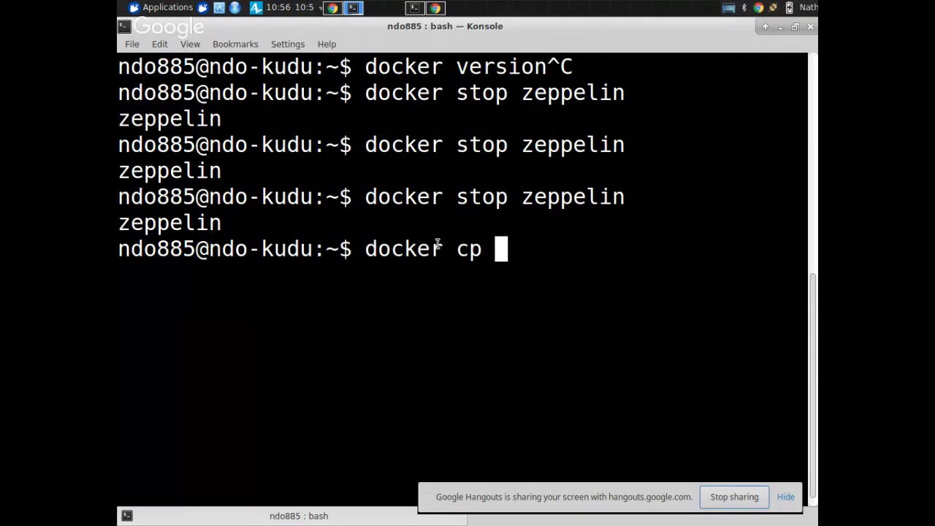
Run 'docker cp zeppelin:/zeppelin/conf/interpreter.json .' to copy the config into the current directory
text(zep)
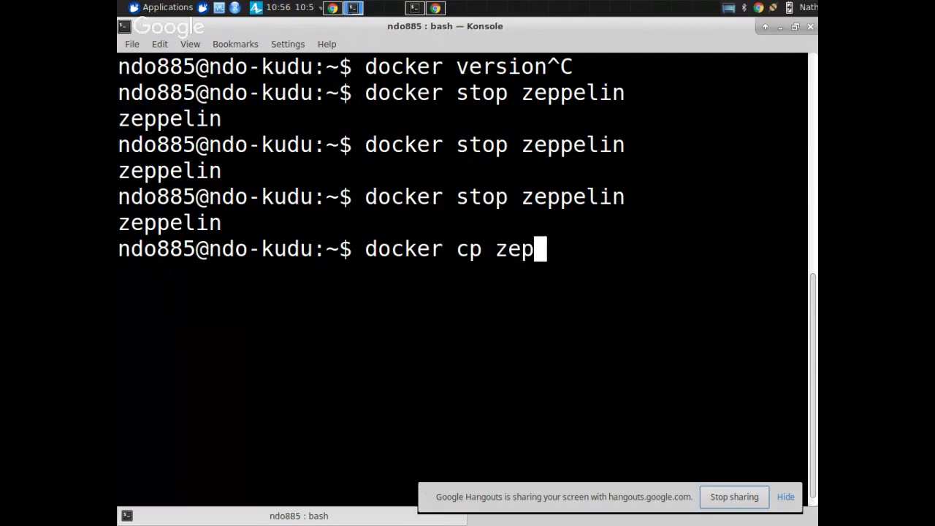
text(pelin:)
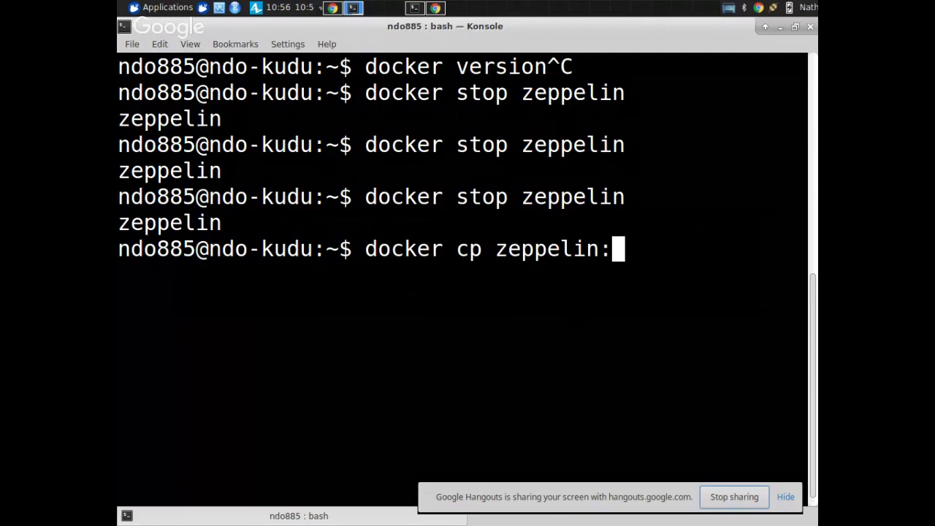
text(/ze)
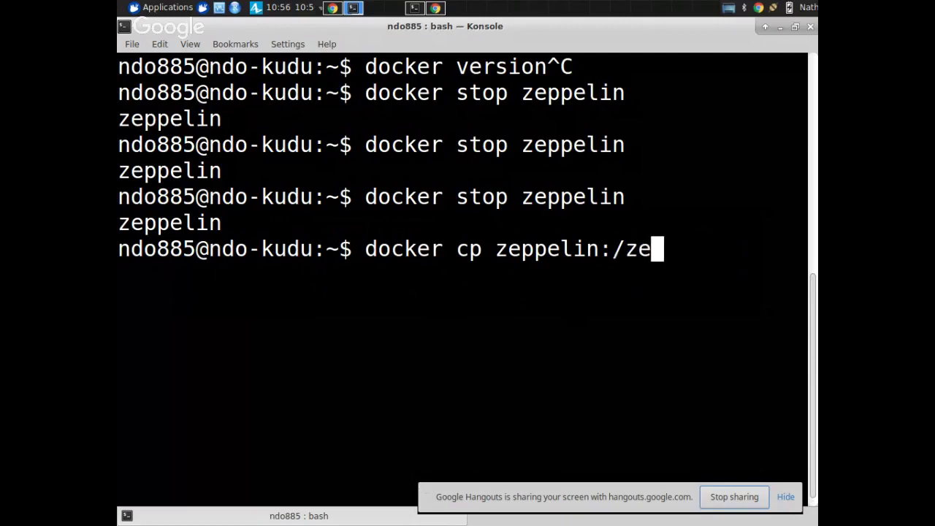
text(ppe)
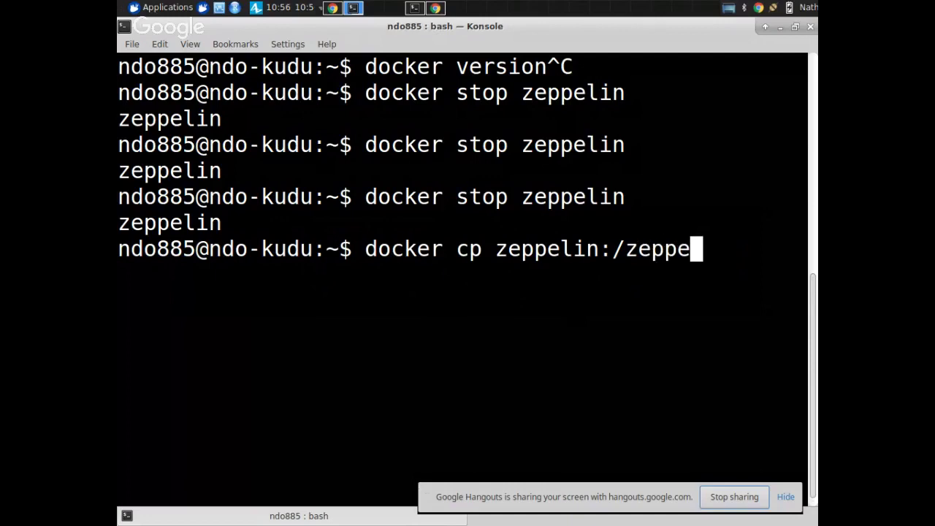
text(lin/)
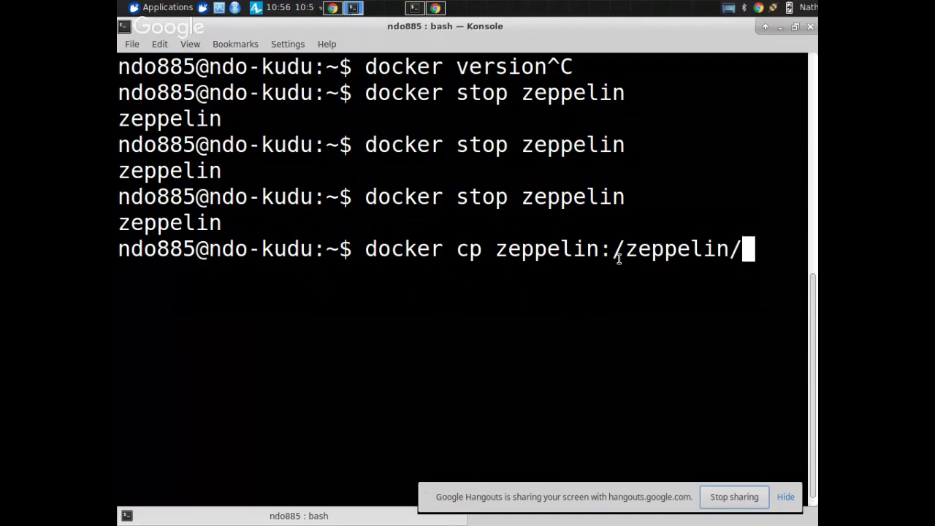
text(conf)
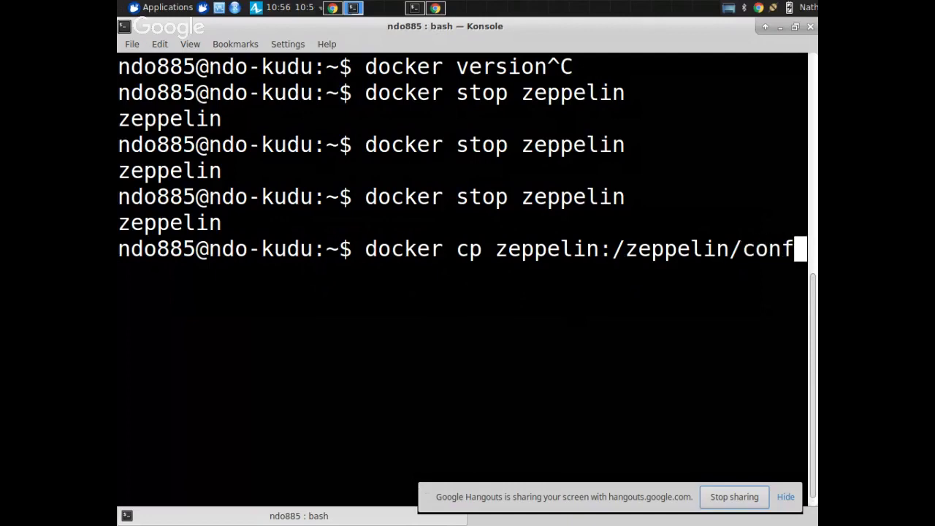
text(/inter)
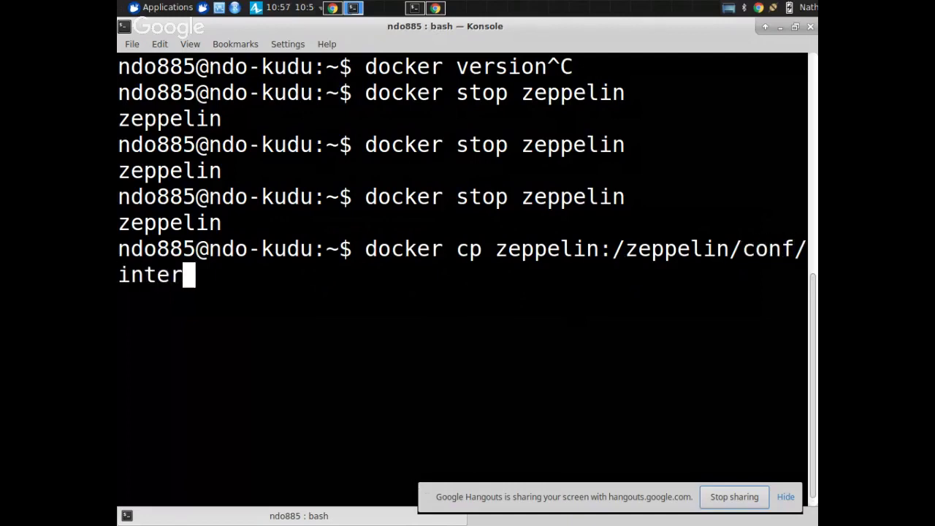
text(preter.json)
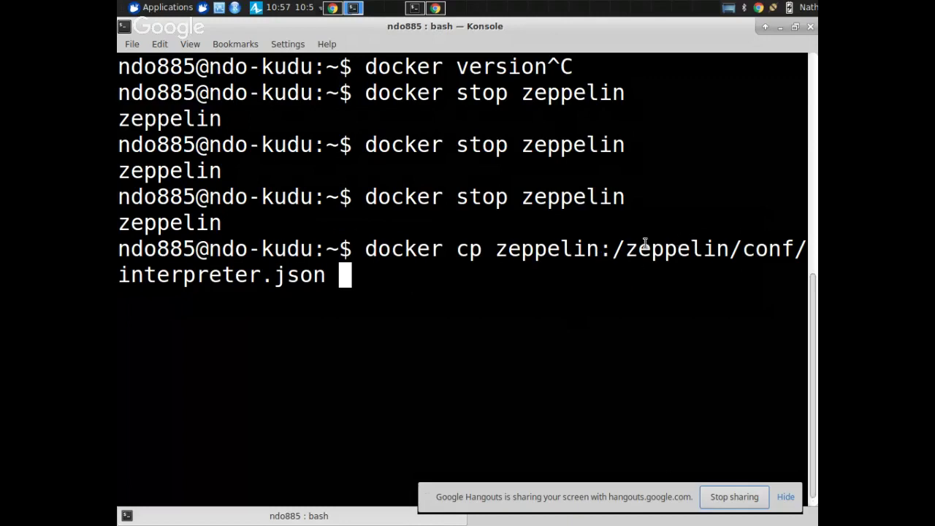
drag(619, 247, 323, 278)
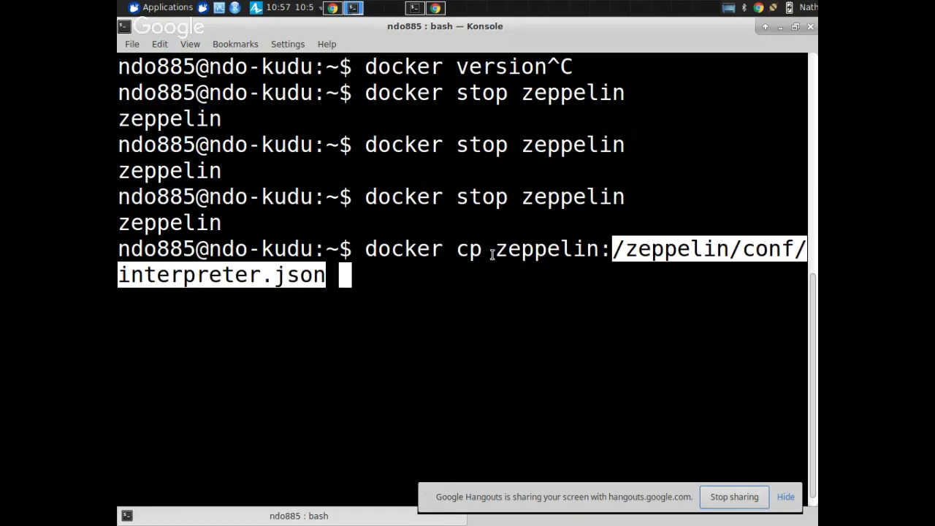
drag(496, 250, 601, 249)
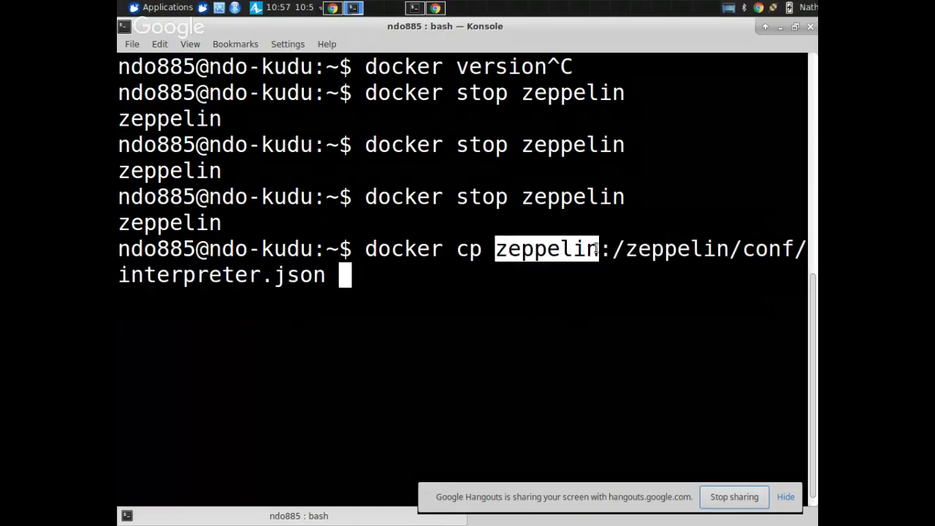
click(497, 278)
text(.)
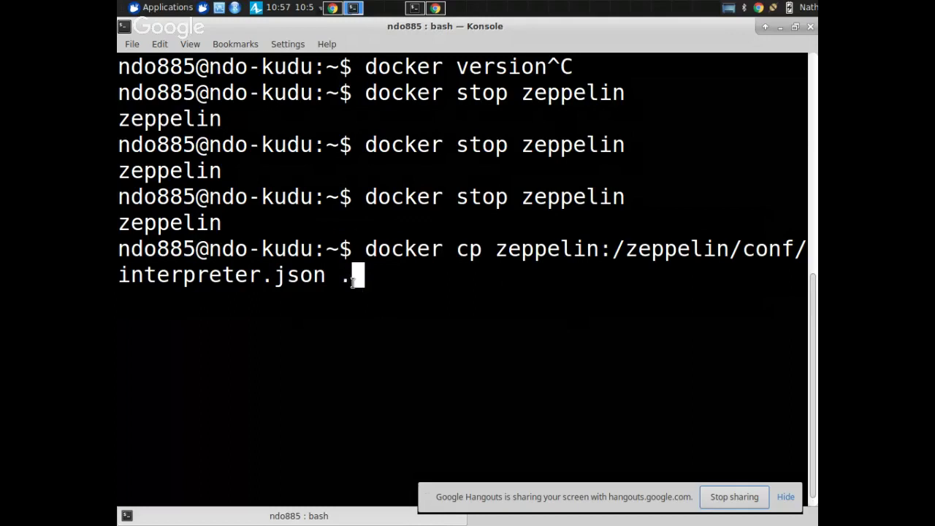
key(Return)
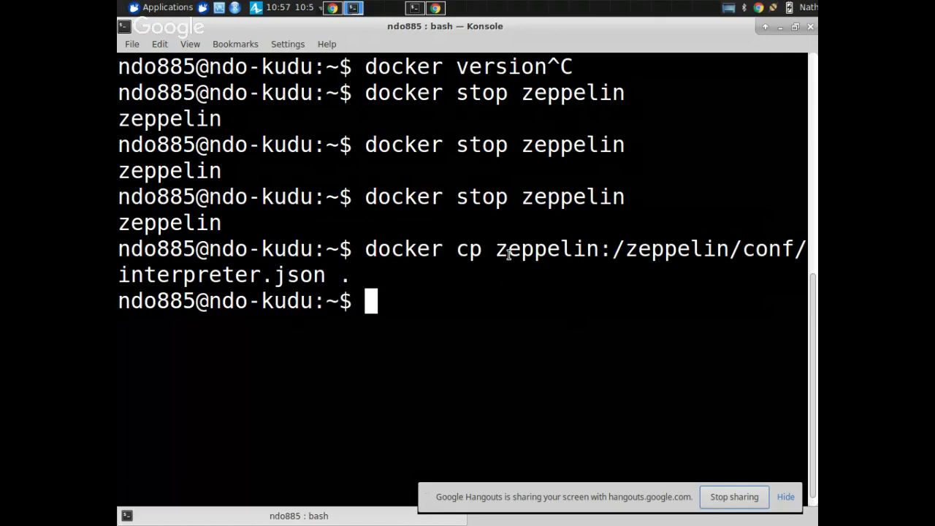
key(alt+Tab)
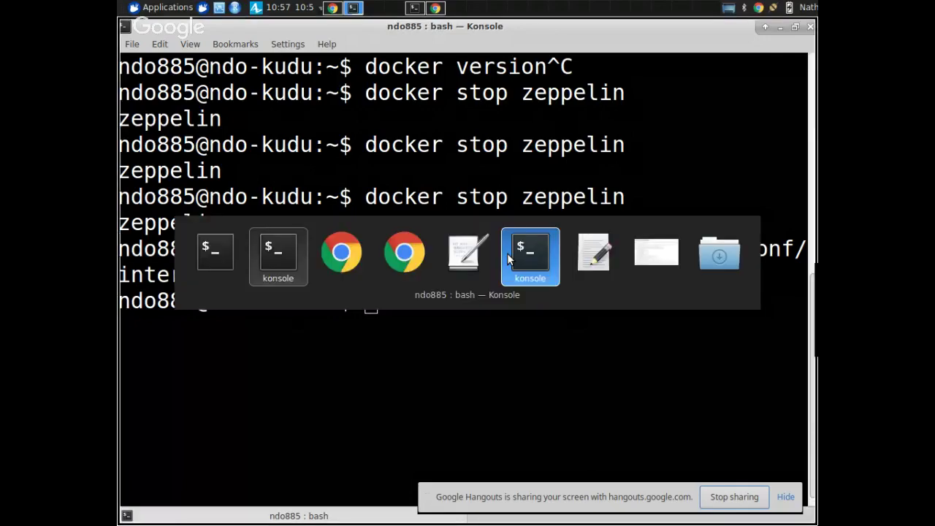
Check the interpreter.json mount in the earlier docker run command, scroll the log down, and return to bash
click(509, 256)
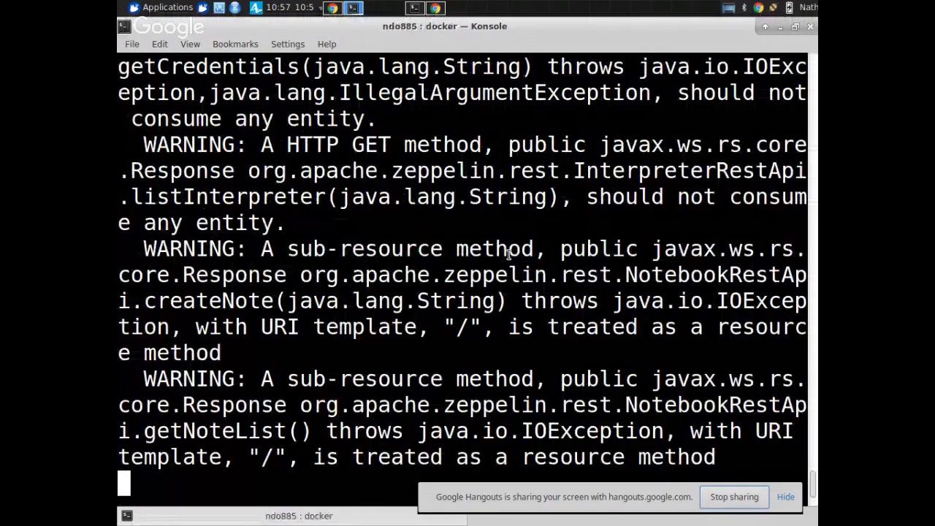
drag(278, 196, 319, 295)
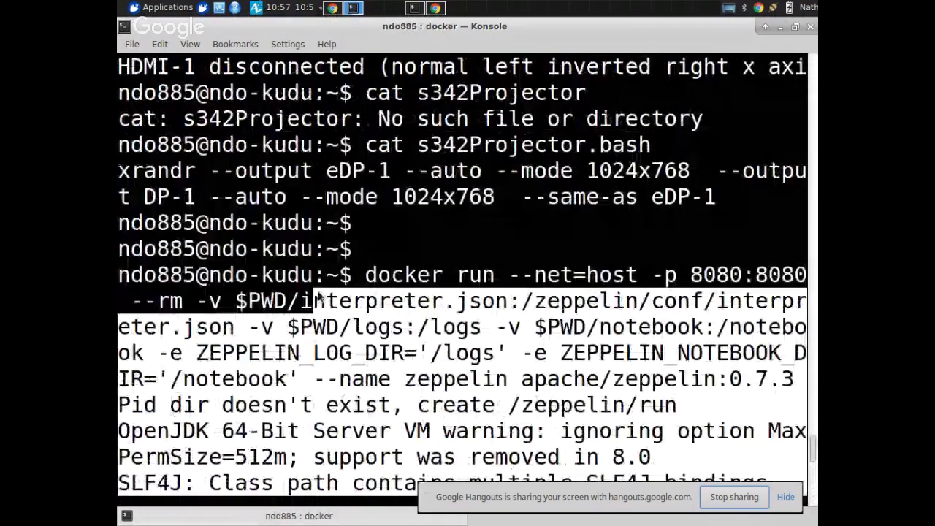
click(398, 293)
drag(334, 378, 351, 431)
scroll(351, 431, down, 5)
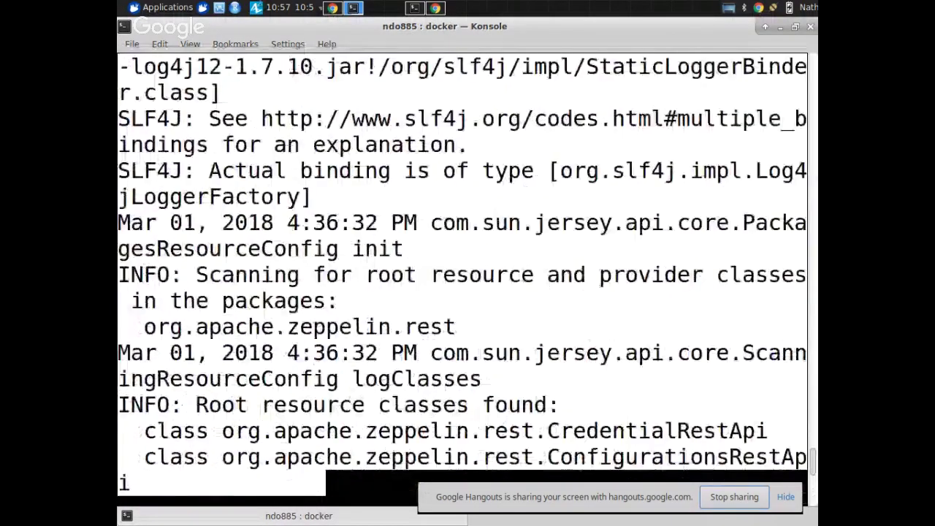
scroll(350, 411, down, 12)
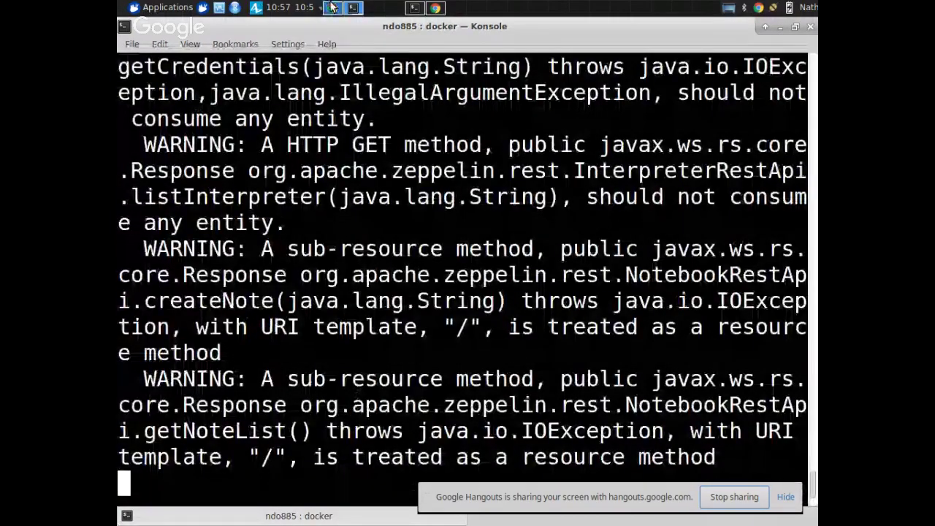
key(alt+Tab)
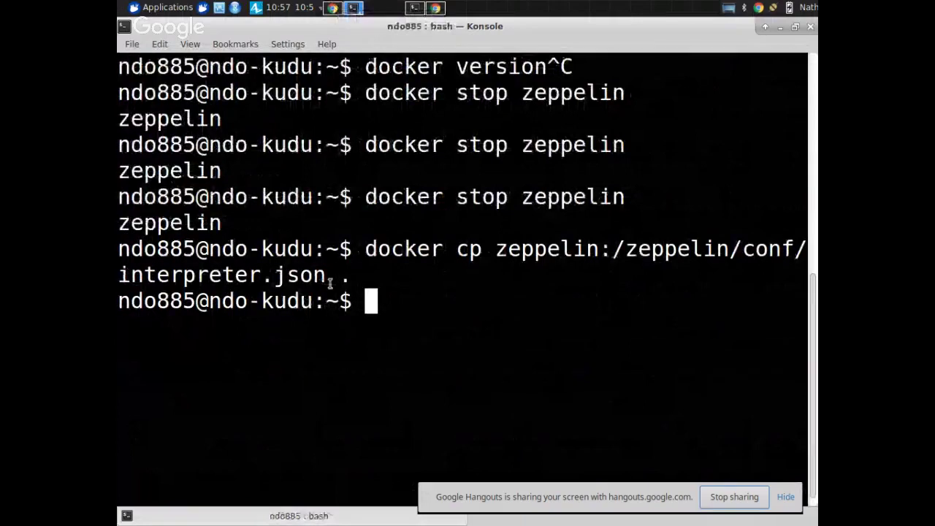
List interpreter.json with 'ls -lt' to confirm the copied file is present at 31880 bytes
text(ls 0l)
key(BackSpace)
key(BackSpace)
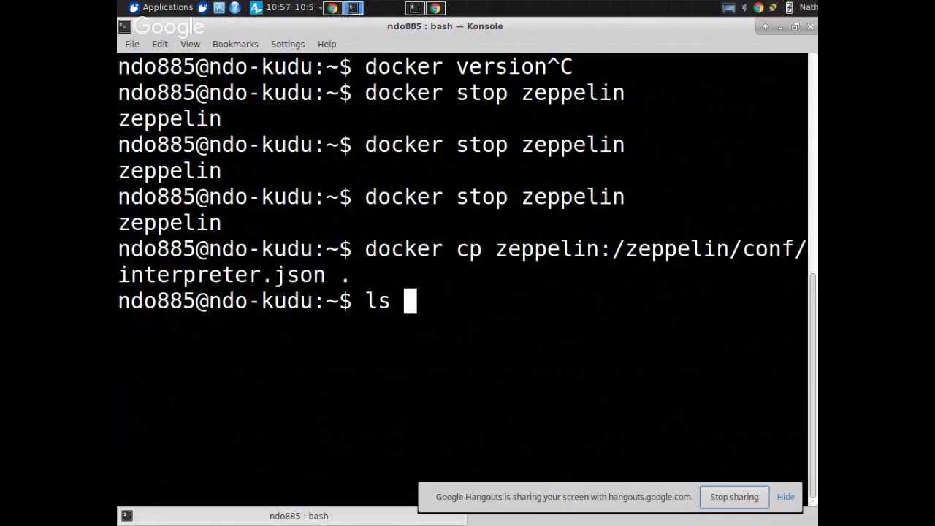
text(-kt)
key(BackSpace)
key(BackSpace)
text(lt)
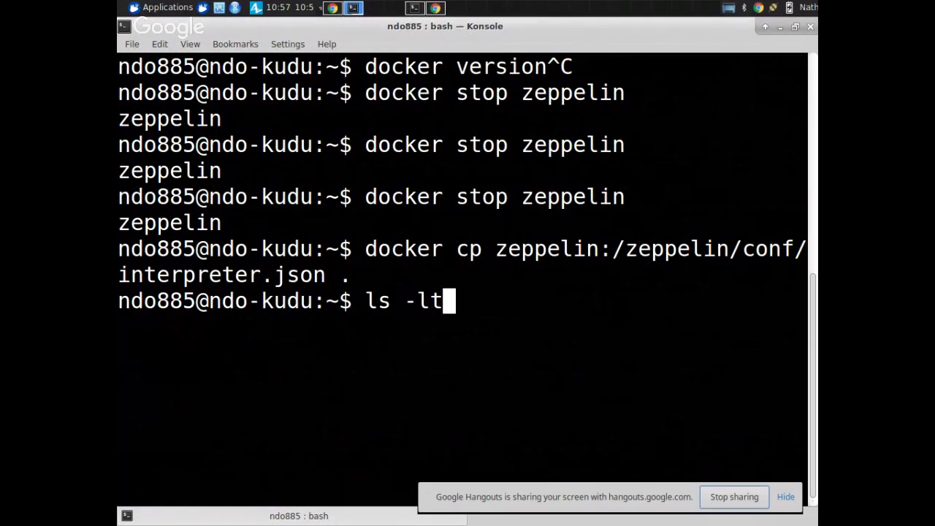
text( inter)
key(Tab)
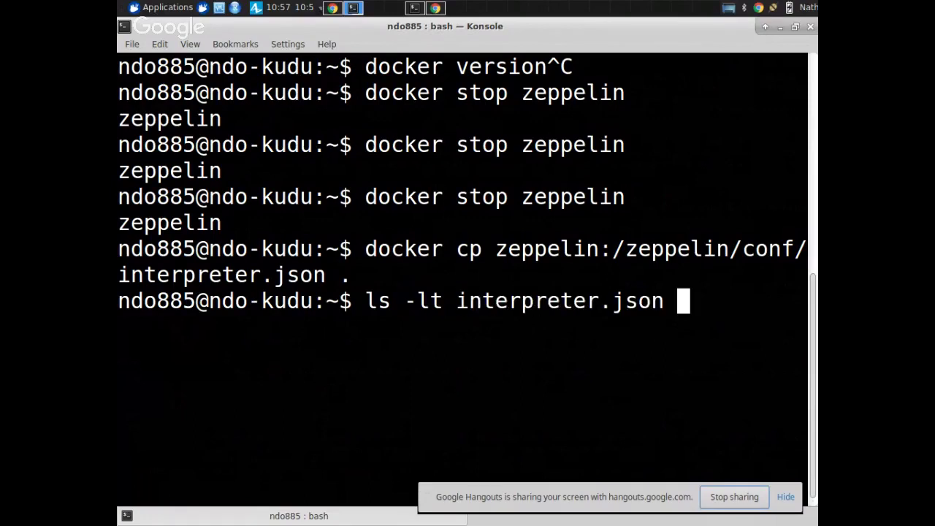
key(Return)
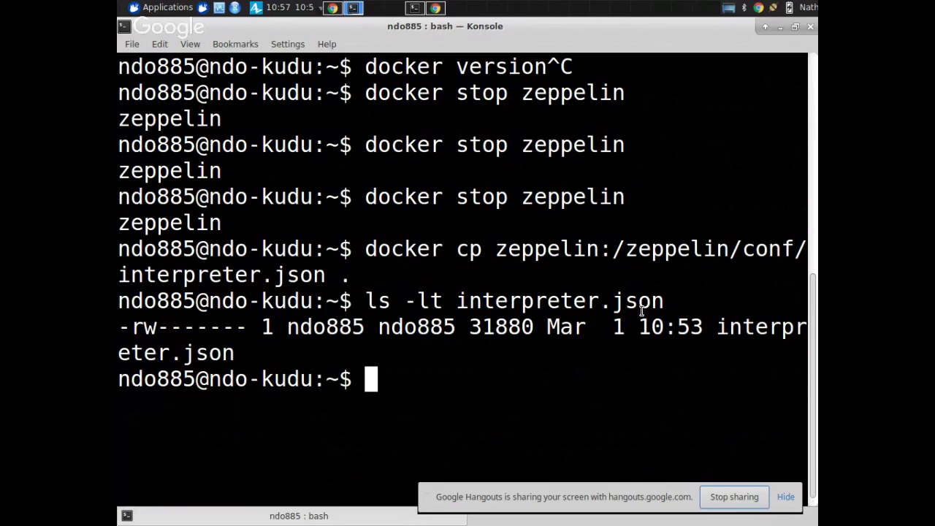
Start typing 'grep cassandra2' at the prompt, then bring up the Zeppelin interpreter page
text(grep )
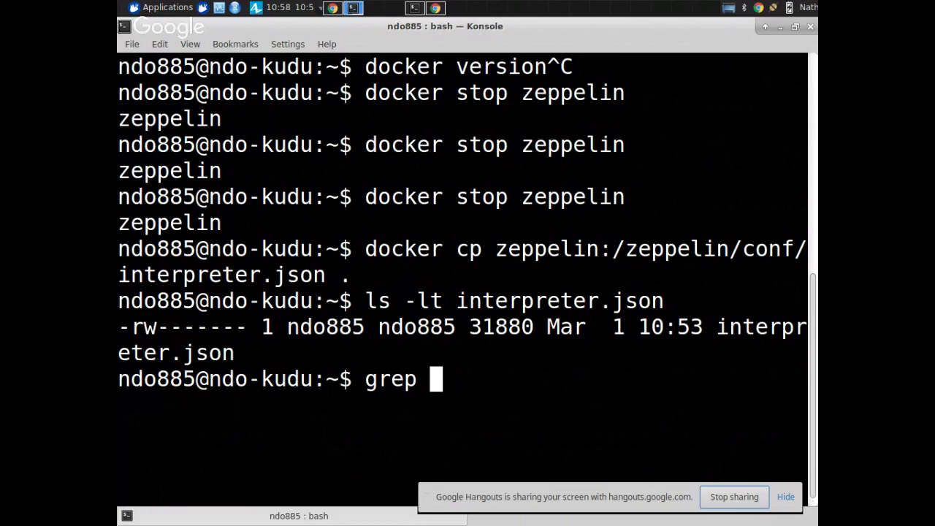
text(cassandra2)
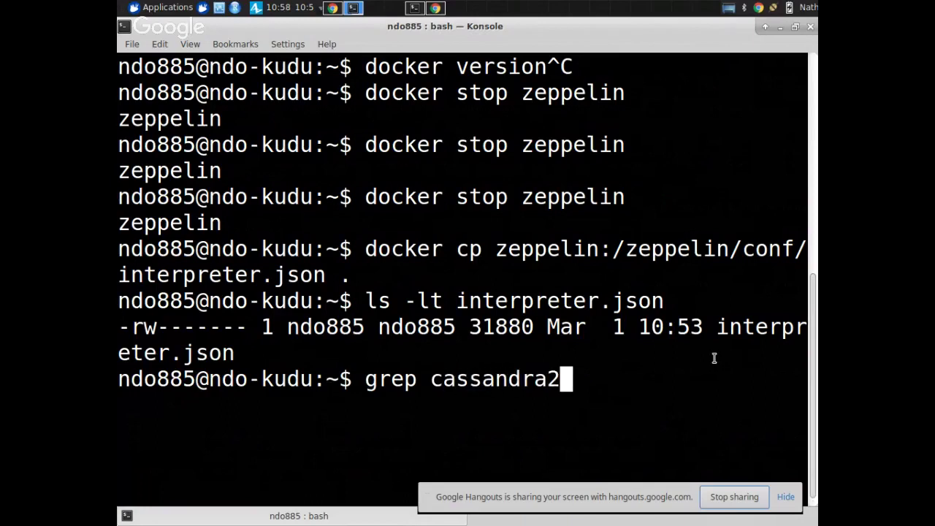
key(BackSpace)
key(BackSpace)
key(BackSpace)
key(BackSpace)
key(BackSpace)
key(BackSpace)
key(BackSpace)
key(BackSpace)
key(BackSpace)
key(BackSpace)
text(s)
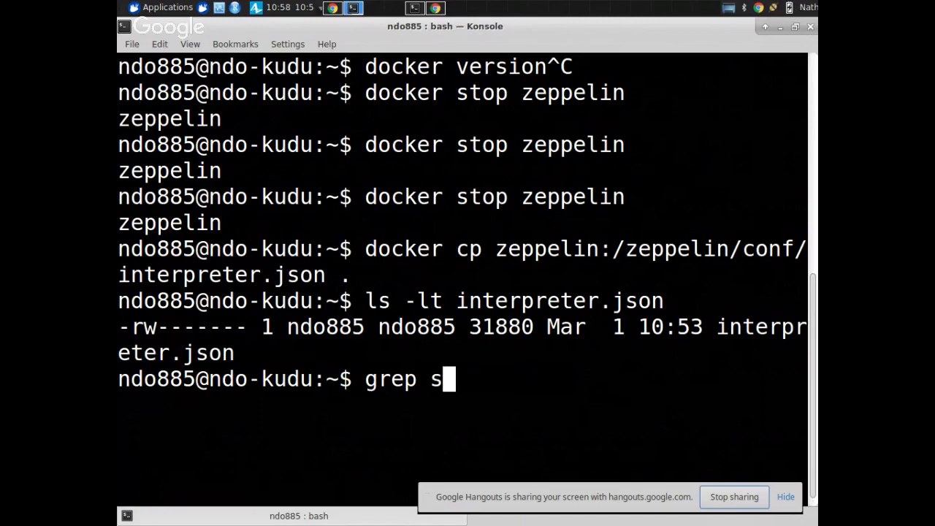
key(BackSpace)
text(cassandra2)
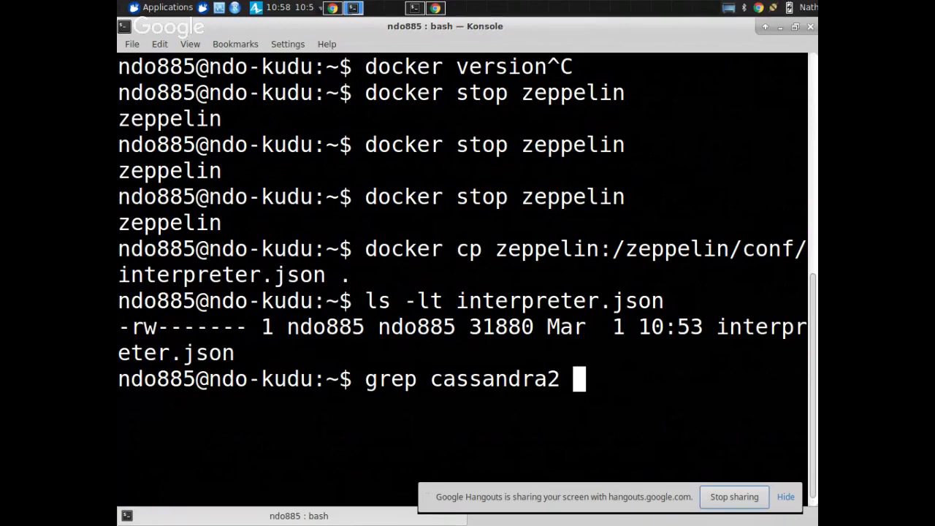
key(alt+Tab)
key(alt+Tab)
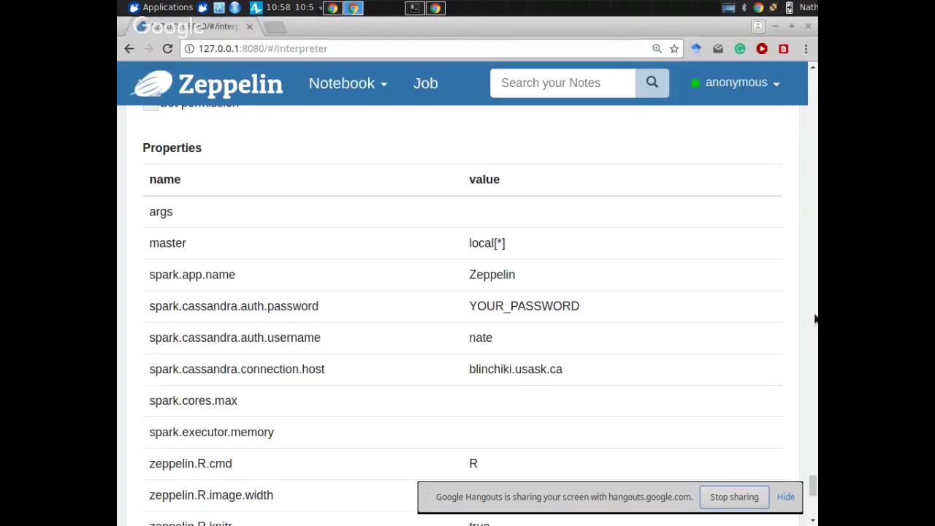
Scroll to the Spark-cassandra2 settings on the Interpreters page, then return to Konsole
mouse_move(814, 488)
mouse_down()
mouse_move(814, 514)
mouse_move(812, 475)
mouse_up()
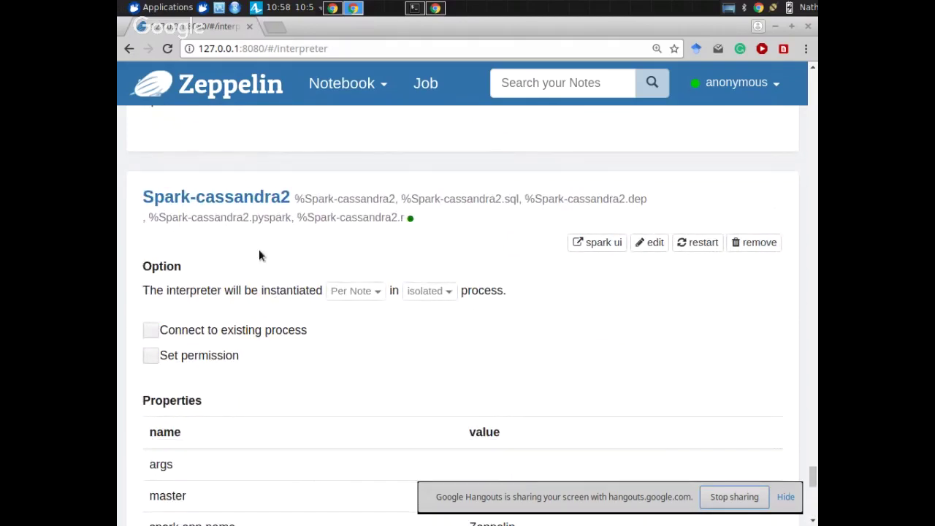
key(alt+Tab)
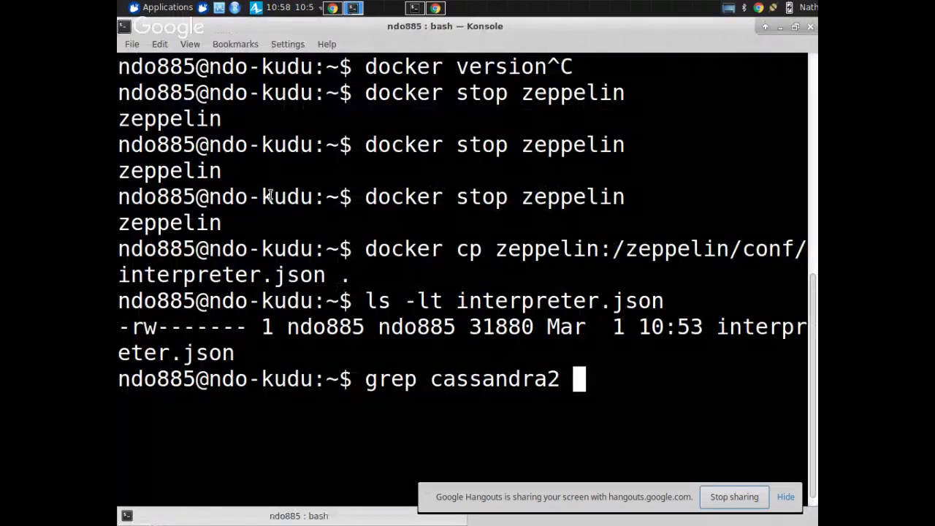
Run 'grep cassandra2 interpreter.json', which finds the "Spark-cassandra2" interpreter name
key(BackSpace)
text(inter)
key(Tab)
key(Return)
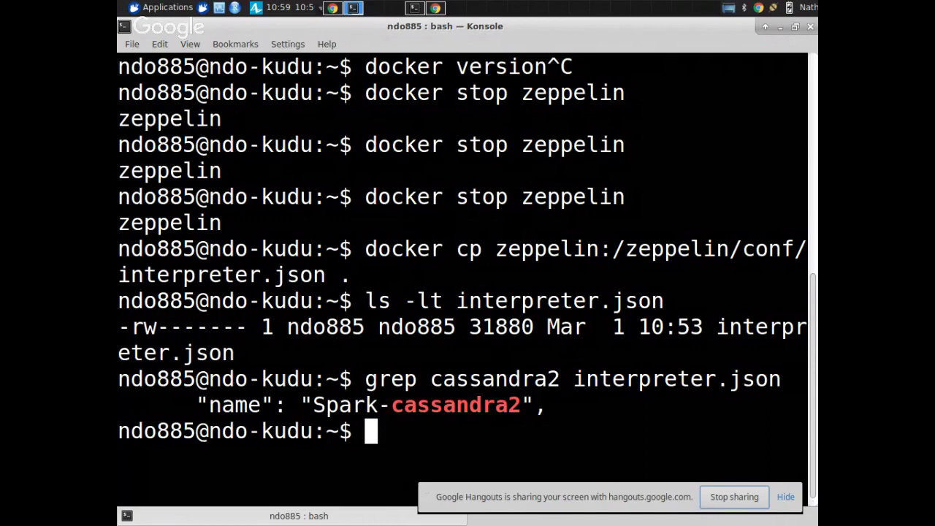
List the saved notebook folders with ls notebook/, then return to the Zeppelin interpreter page
text(l)
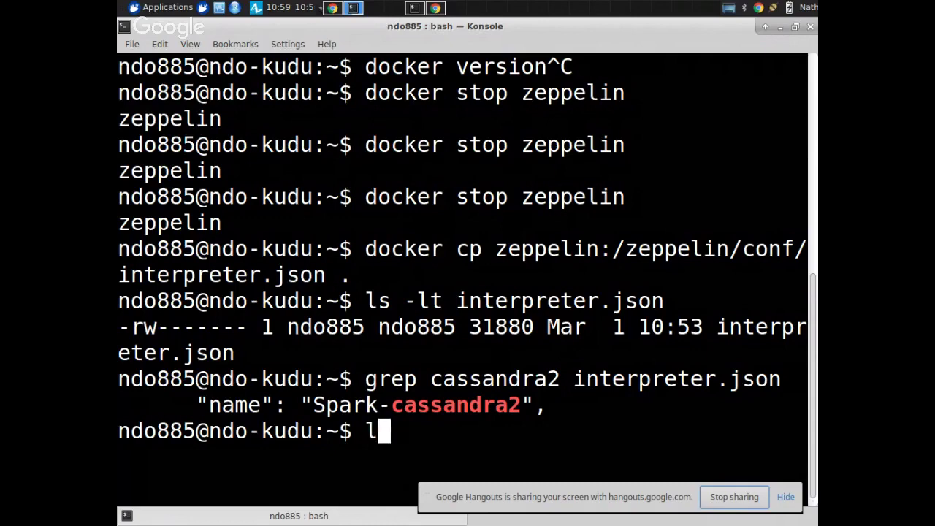
key(BackSpace)
text(ls )
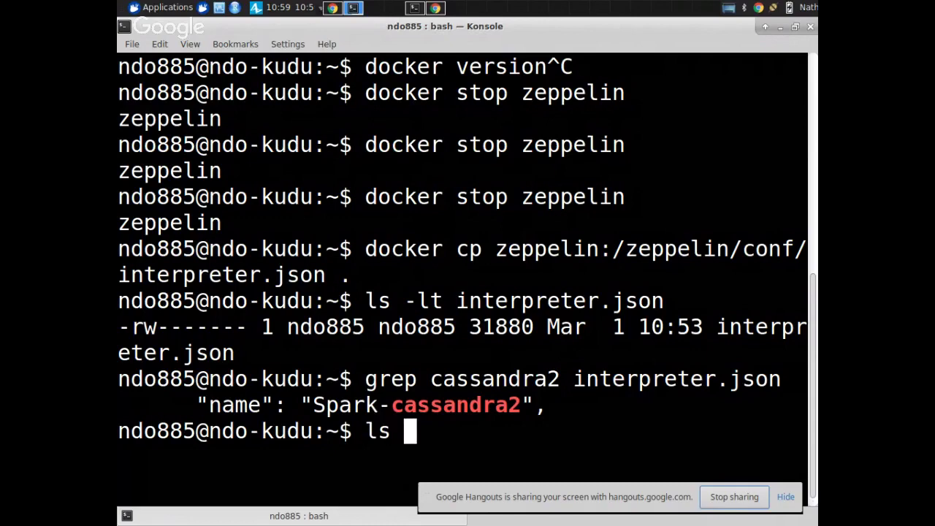
text(notep)
key(BackSpace)
key(BackSpace)
key(BackSpace)
key(BackSpace)
key(BackSpace)
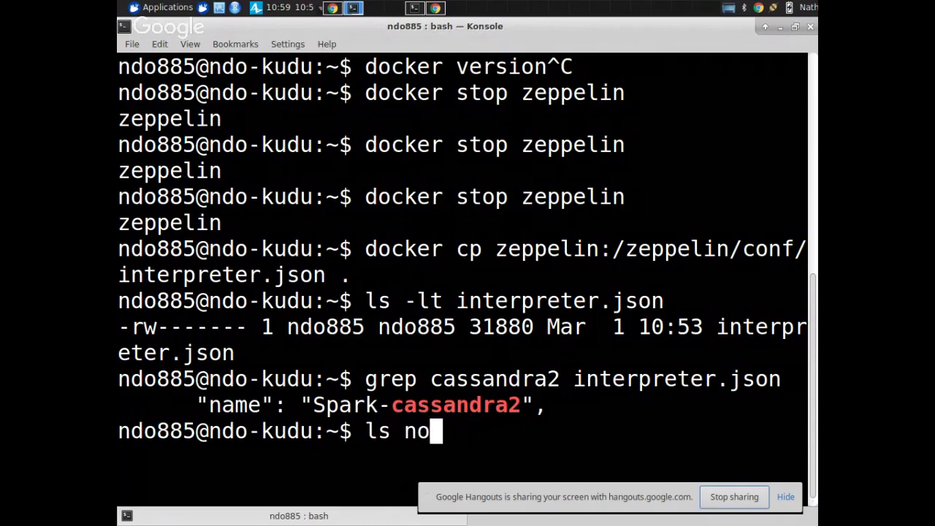
text(noteb)
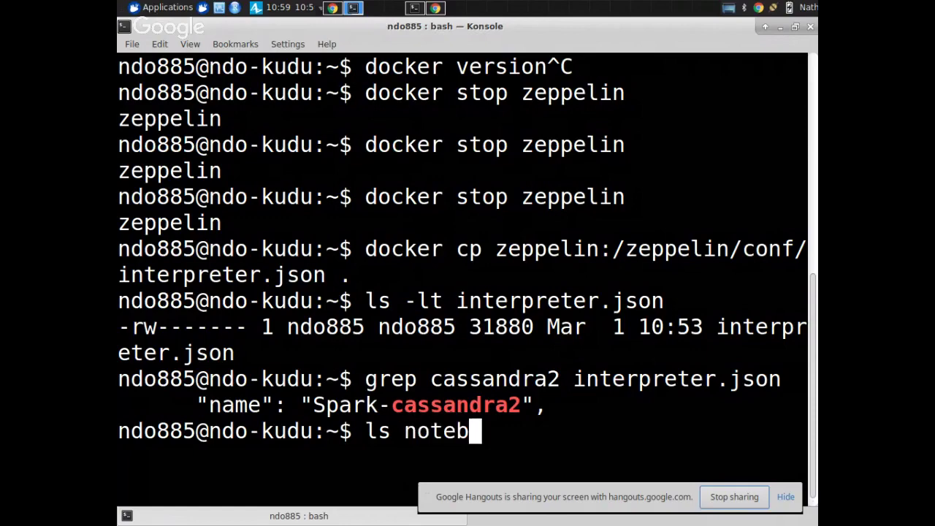
key(Tab)
key(Return)
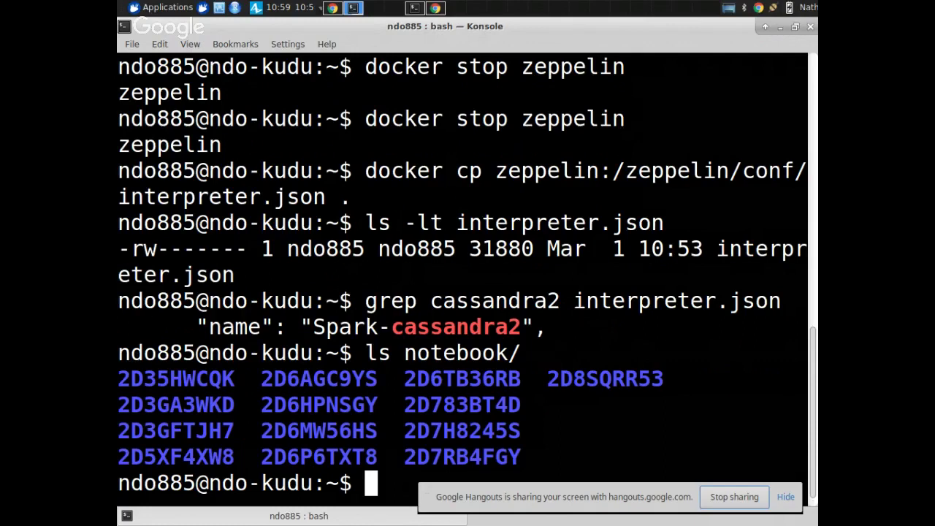
key(alt+Tab)
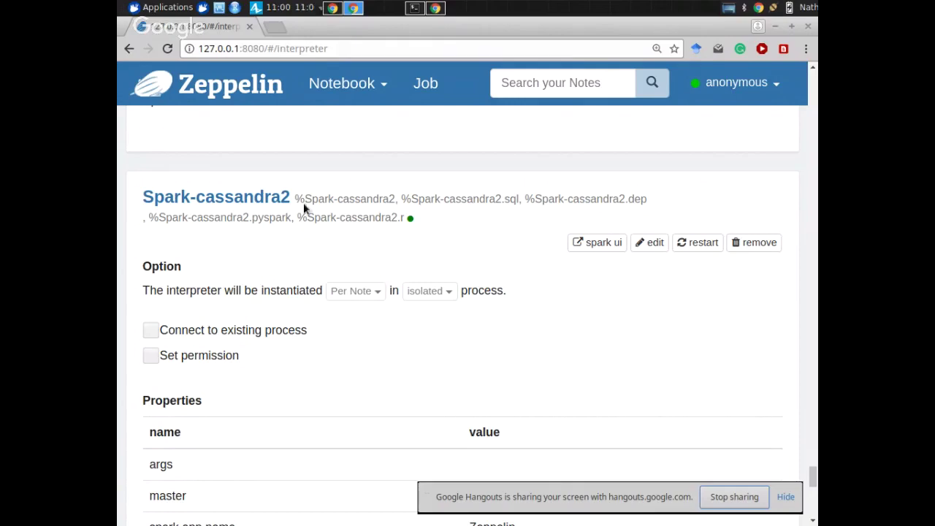
Highlight the -v interpreter.json mount in the docker run command in the container terminal
key(alt+Tab)
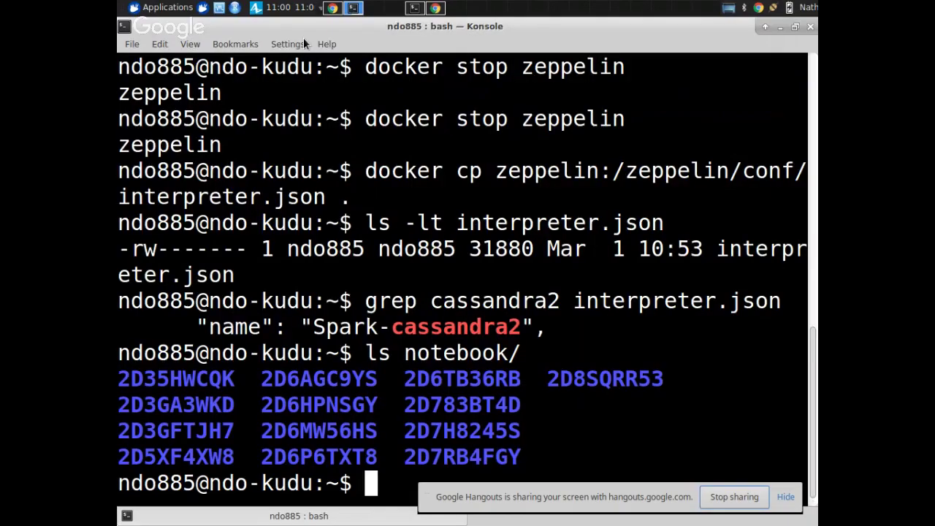
key(alt+Tab)
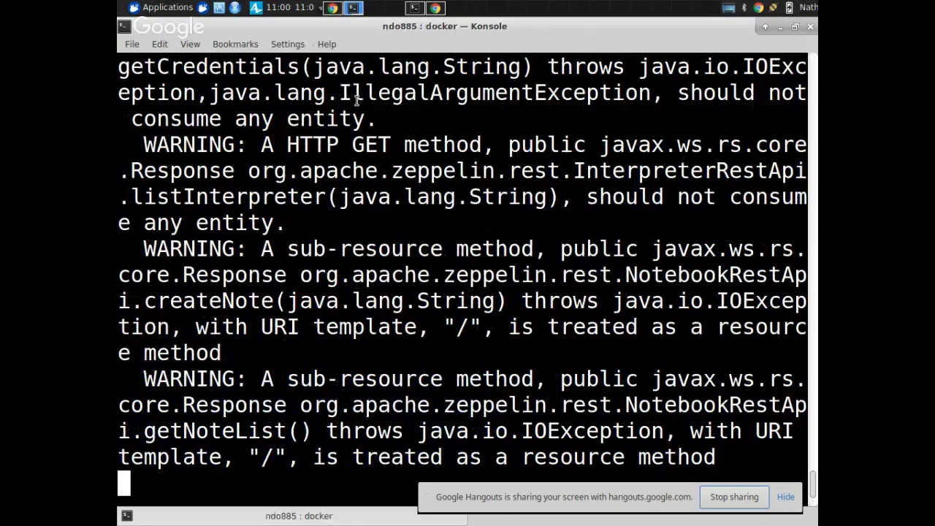
scroll(358, 100, up, 15)
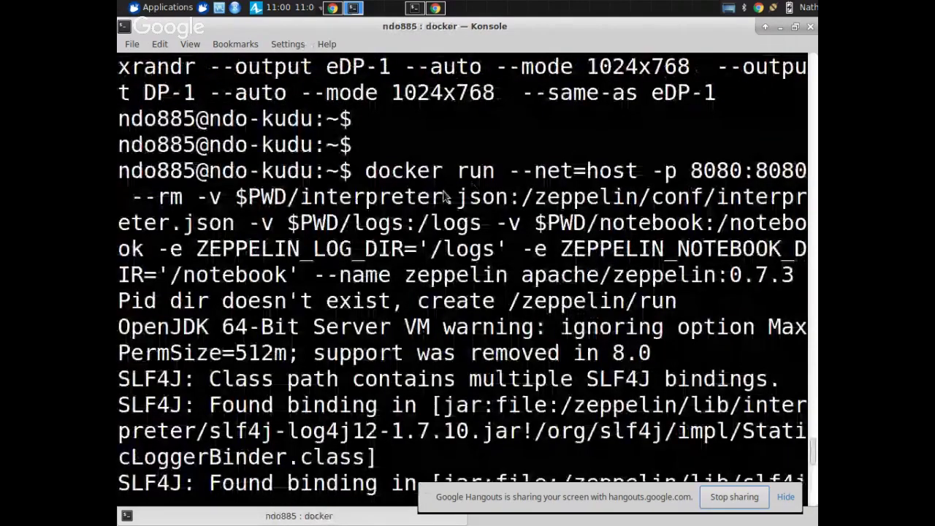
drag(234, 193, 505, 202)
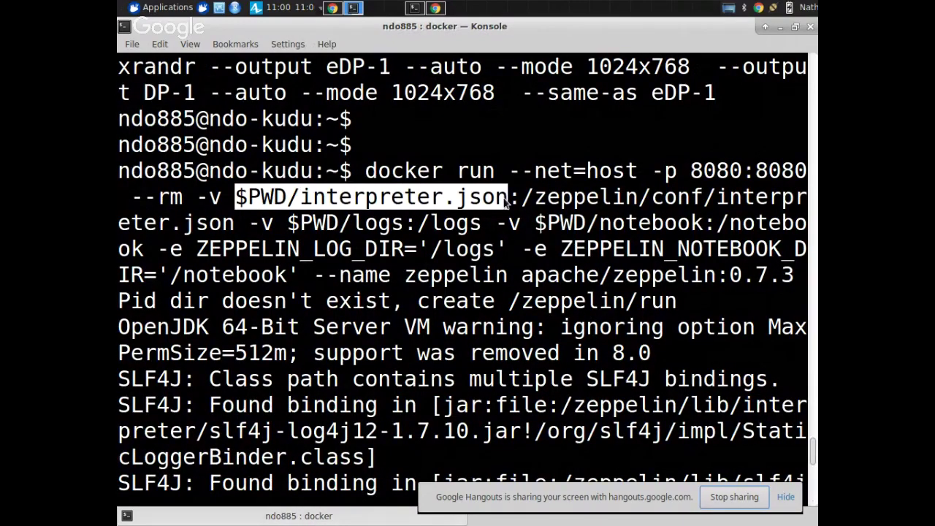
drag(506, 201, 252, 227)
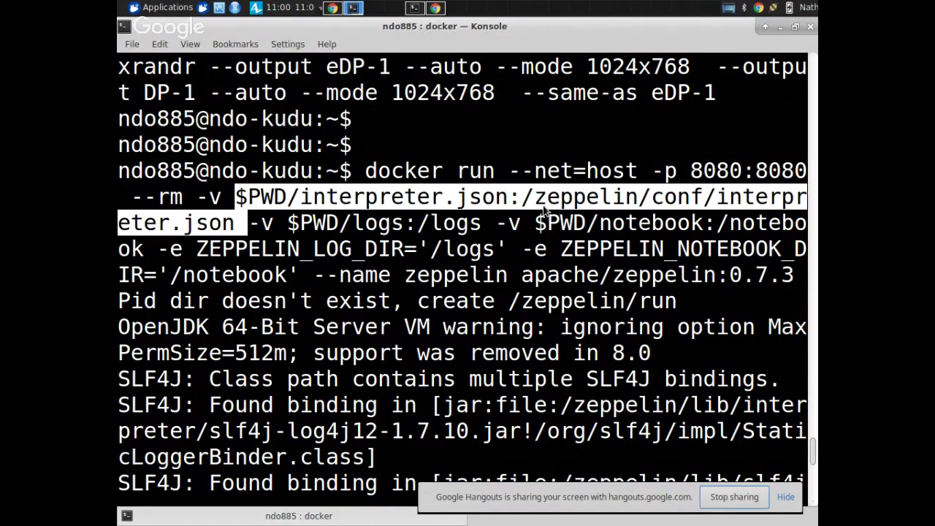
drag(521, 198, 241, 218)
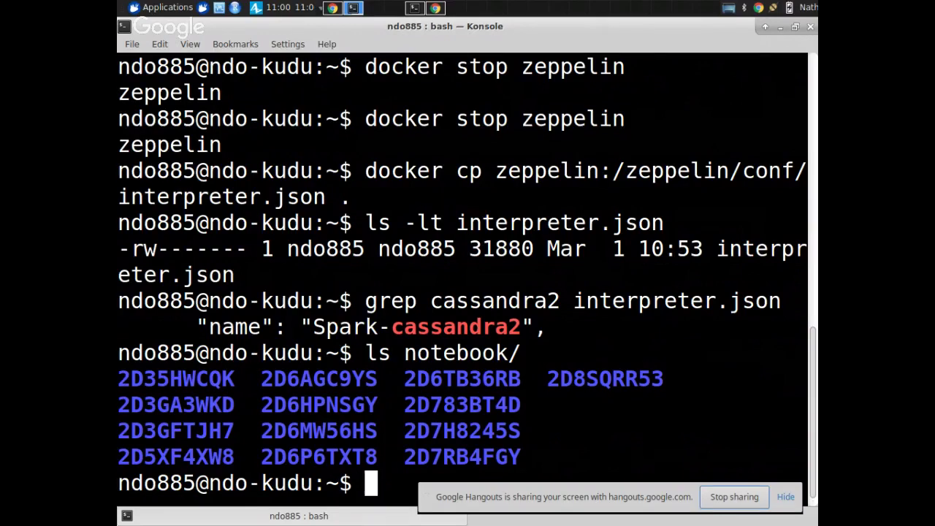
Move the Zeppelin browser window aside to reveal the container's log output
key(alt+Tab)
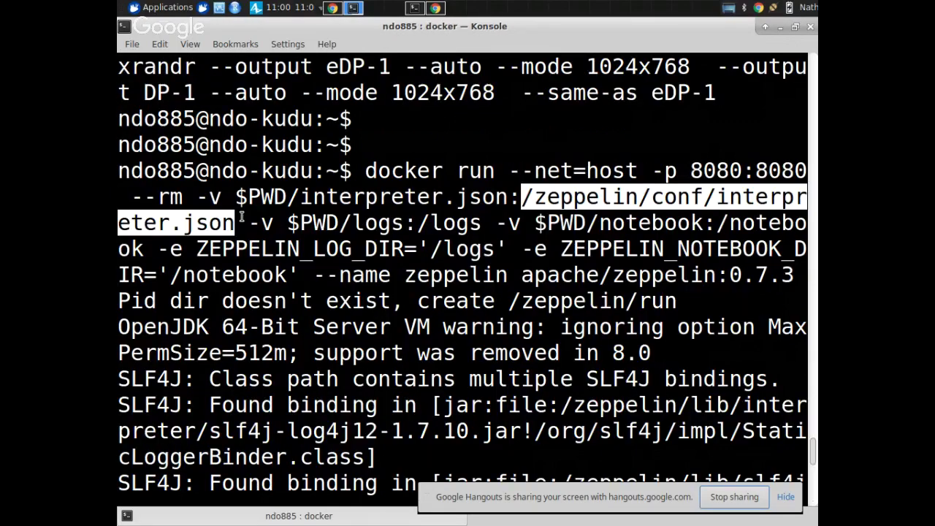
key(alt+Tab)
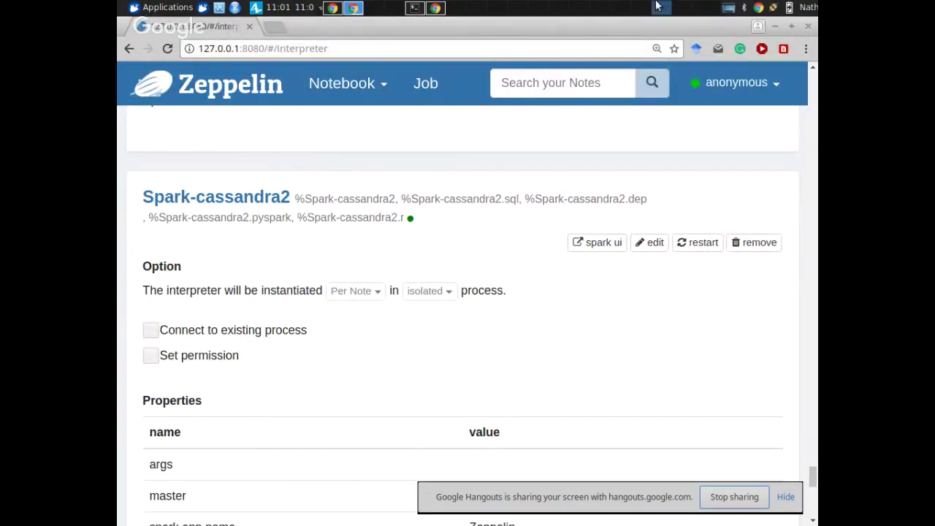
click(807, 28)
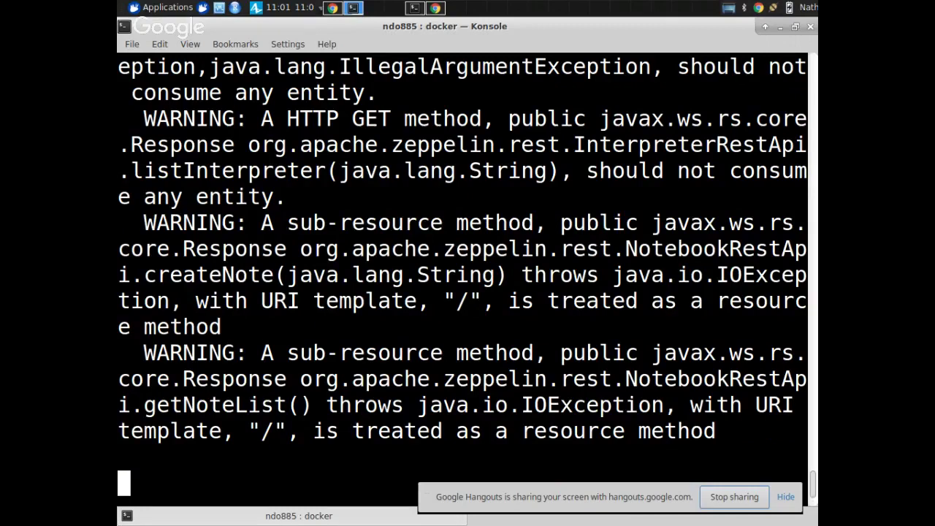
Clear the recalled grep command and run docker ps to list running containers
key(alt+Tab)
key(Up)
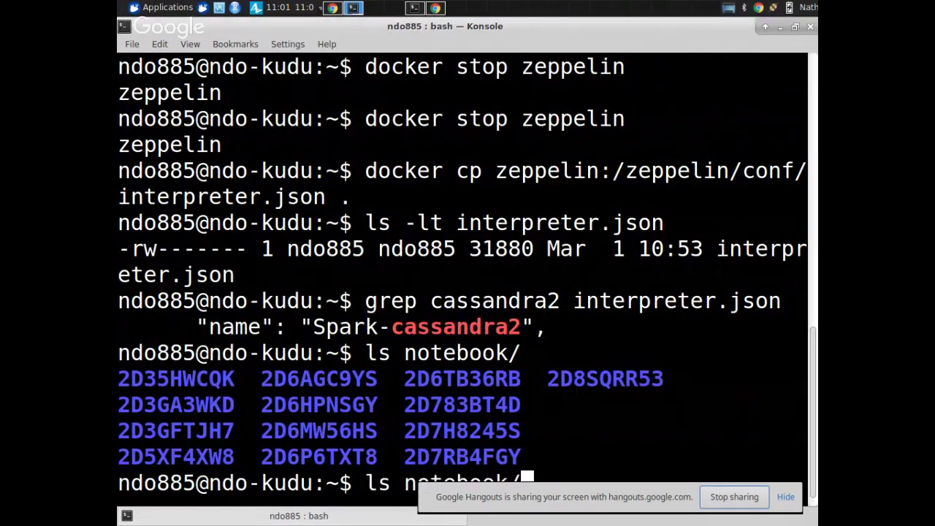
key(Up)
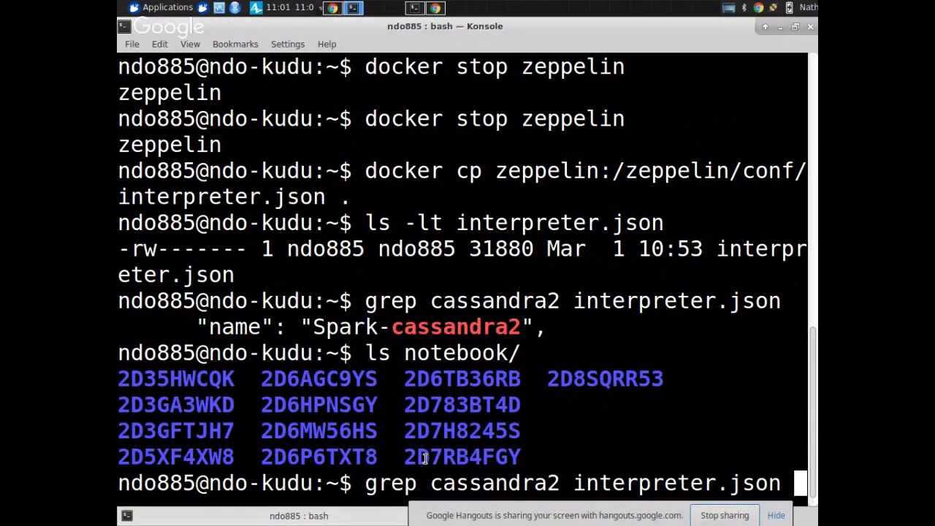
key(ctrl+u)
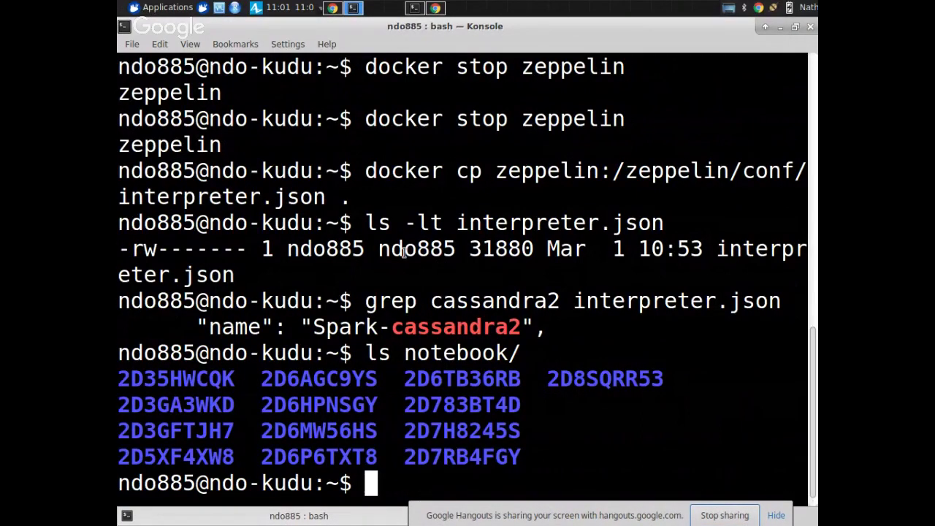
text(docker stop )
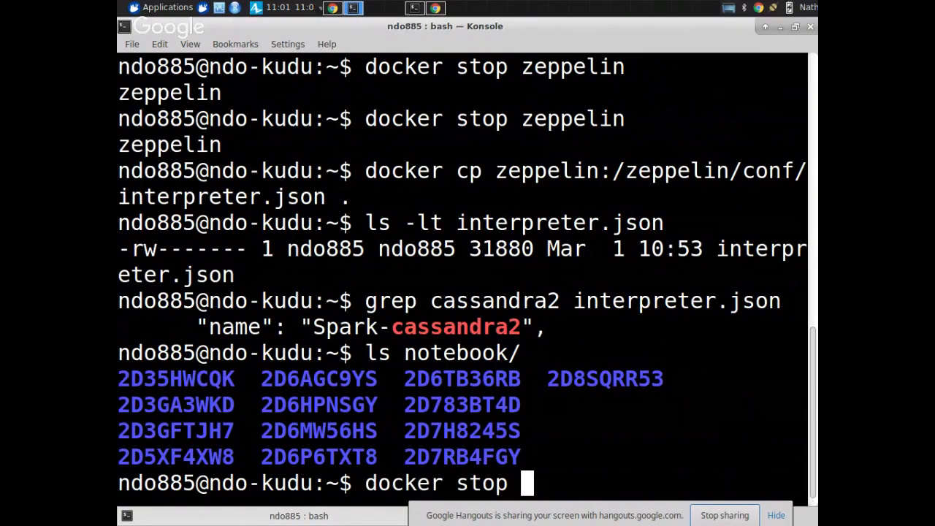
text(zeppelin)
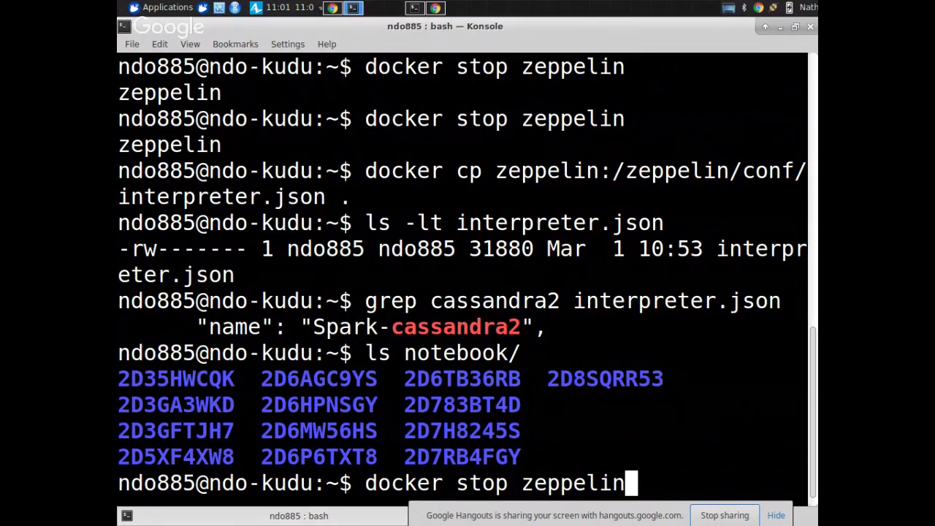
key(BackSpace)
key(BackSpace)
key(BackSpace)
key(BackSpace)
key(BackSpace)
key(BackSpace)
key(BackSpace)
key(BackSpace)
key(BackSpace)
key(BackSpace)
key(BackSpace)
key(BackSpace)
key(BackSpace)
key(BackSpace)
key(BackSpace)
key(BackSpace)
key(BackSpace)
key(BackSpace)
key(BackSpace)
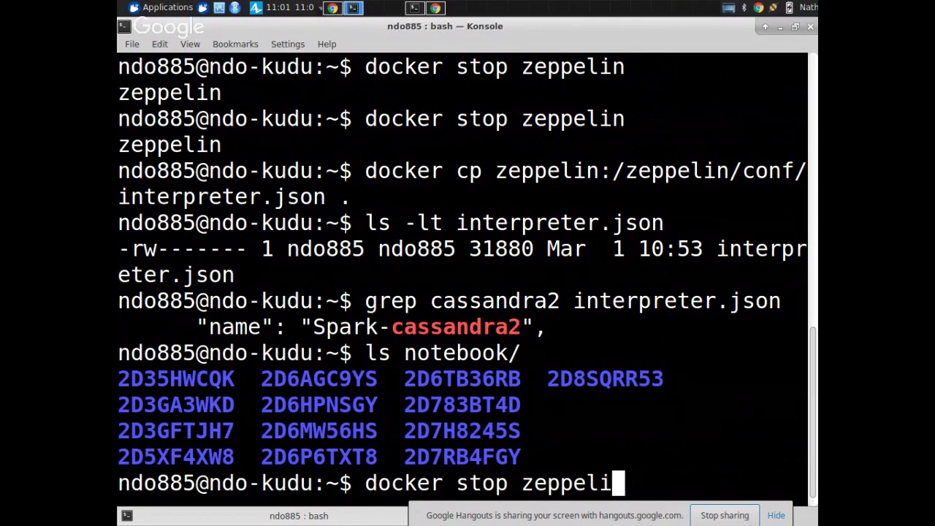
text(ocker ps)
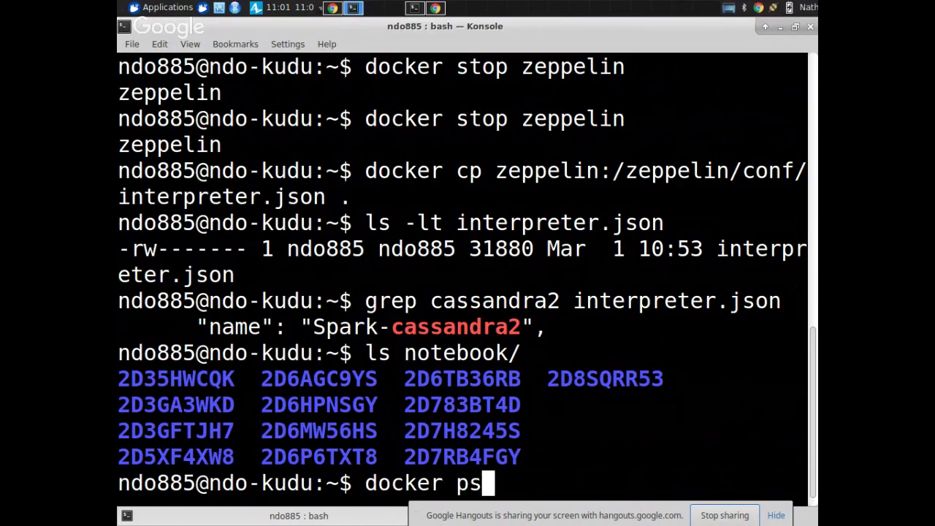
key(Return)
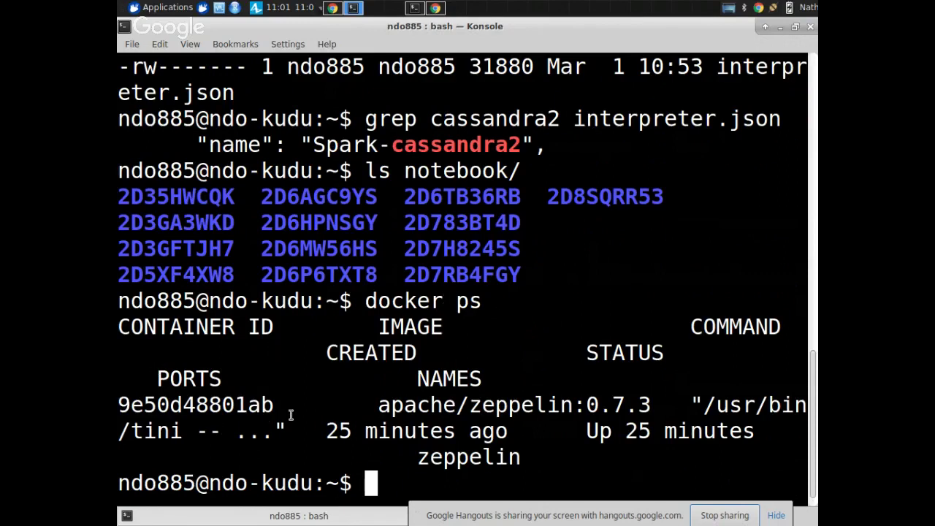
Highlight the zeppelin container name and its ID 9e50d48801ab in the docker ps output
drag(418, 456, 526, 454)
click(527, 454)
drag(284, 404, 117, 406)
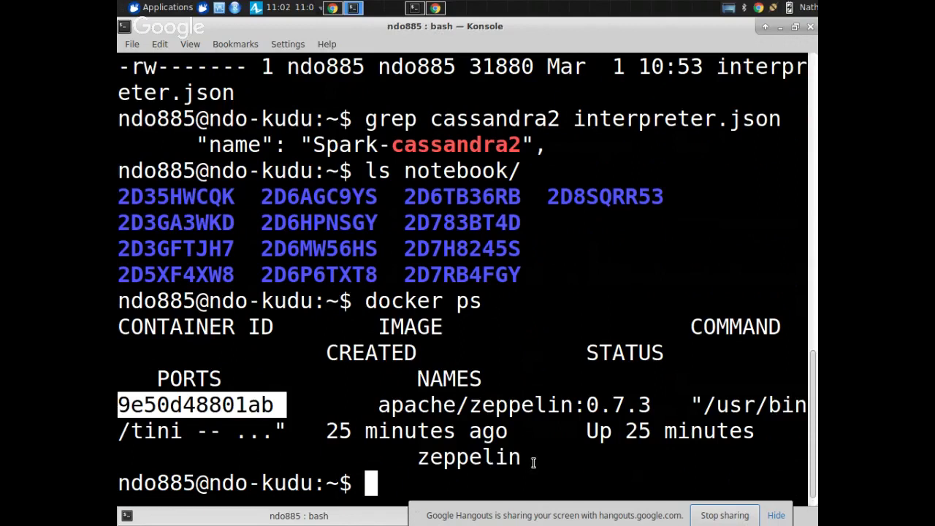
drag(533, 462, 420, 457)
click(422, 458)
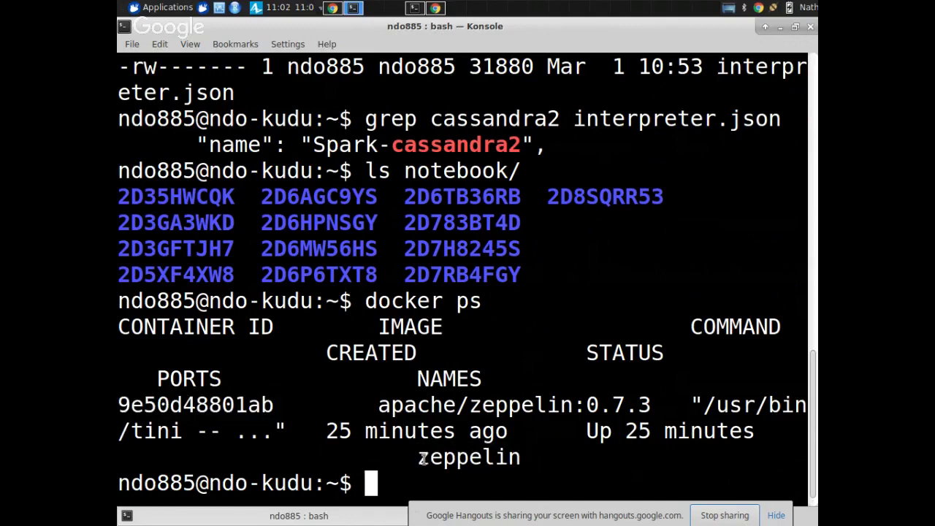
Stop the zeppelin container and confirm with docker ps that none remain running
text(docker stop)
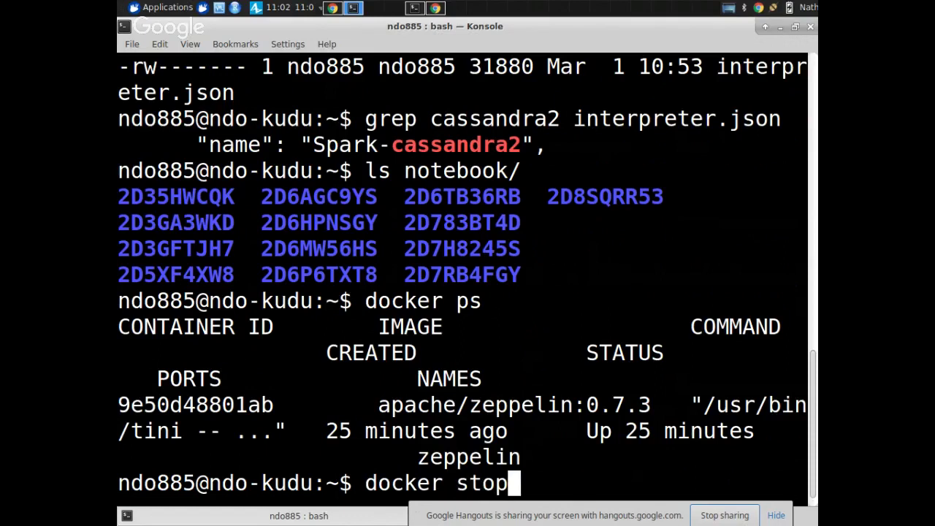
text( zeppelin)
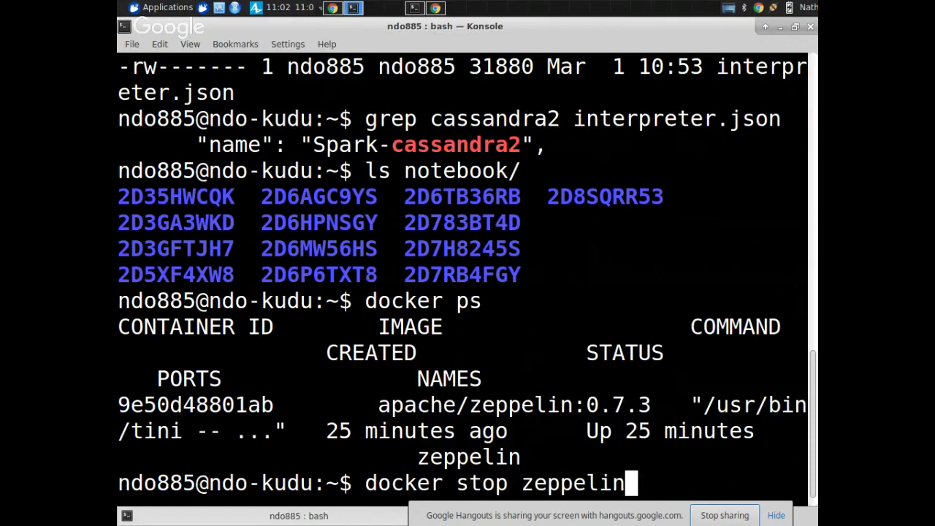
key(Return)
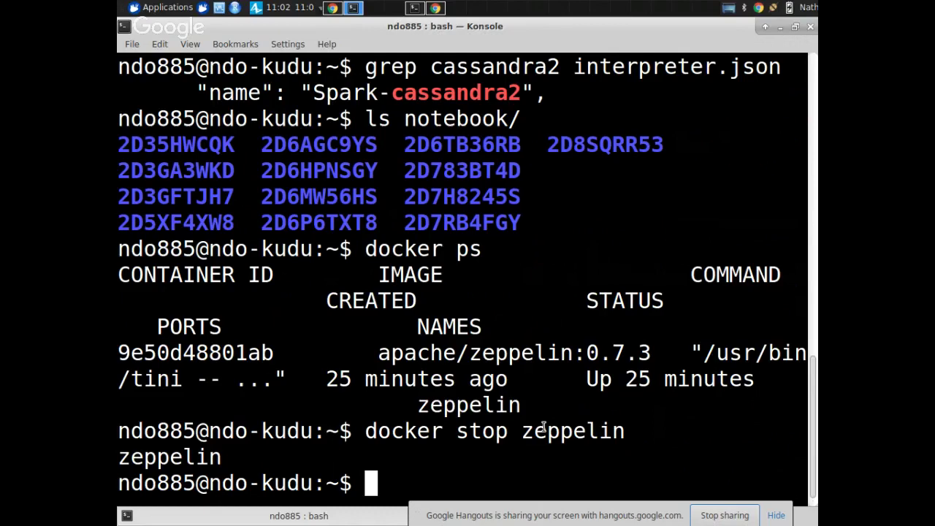
text(docker ps)
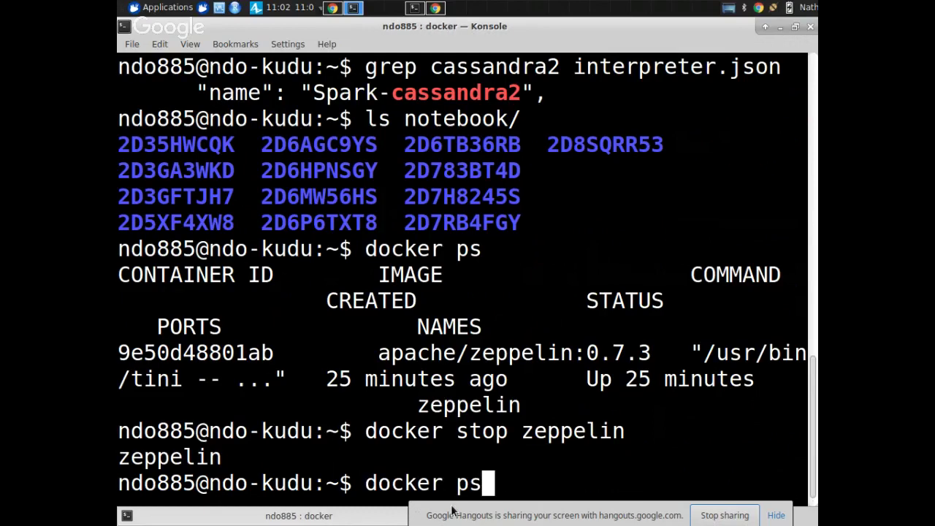
key(Return)
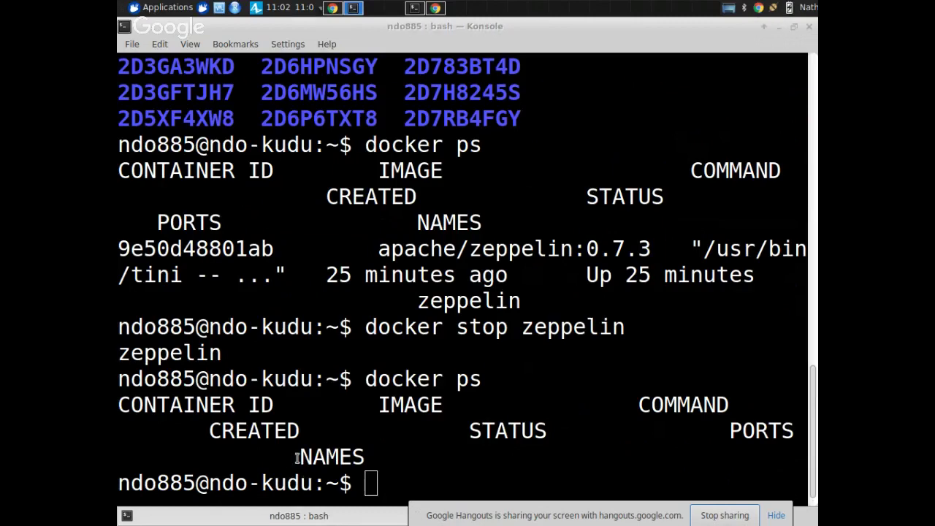
key(alt+Tab)
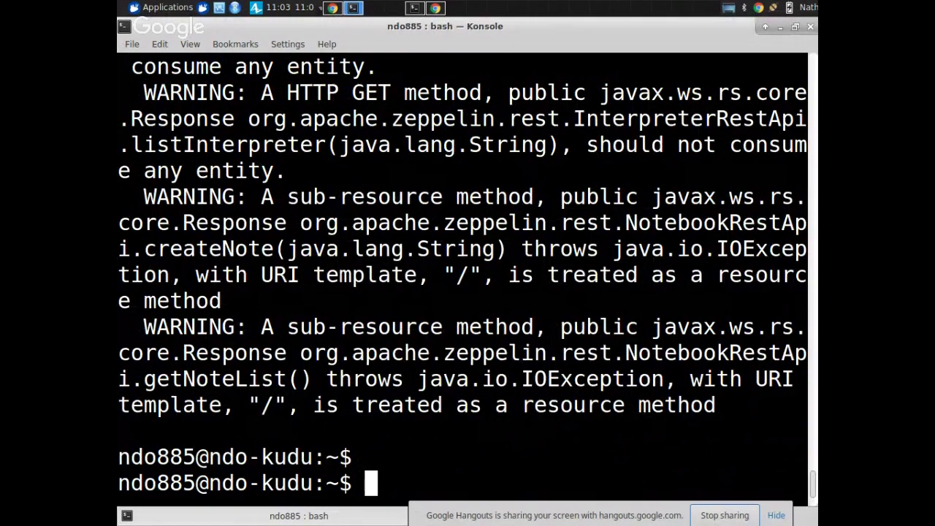
Recall the docker run command and highlight its --rm option, $PWD/ host path and container-side path
text(docker run --net=host -p 8080:8080 --rm -v $PWD/interpreter.json:/zeppelin/conf/interpreter.json -v $PWD/logs:/logs -v $PWD/notebook:/notebook -e ZEPPELIN_LOG_DIR='/logs' -e ZEPPELIN_NOTEBOOK_DIR='/notebook' --name zeppelin apache/zeppelin:0.7.3)
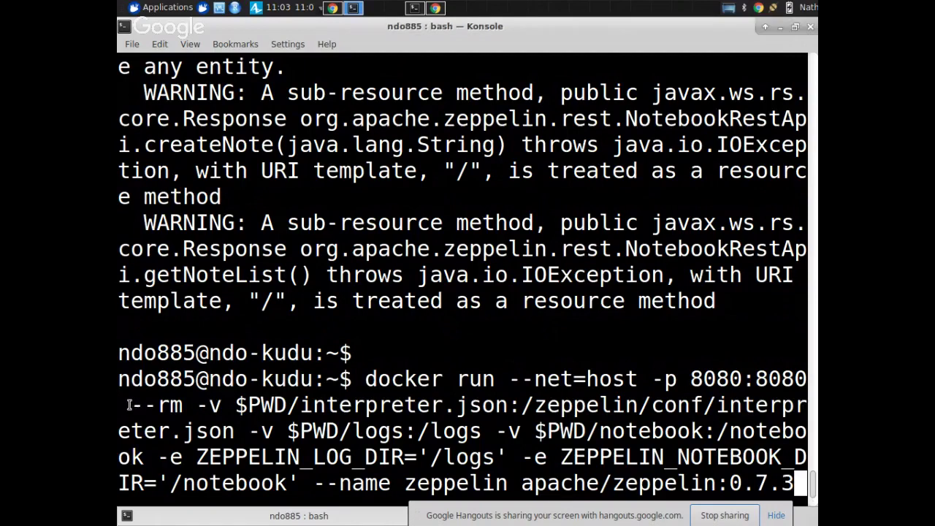
drag(132, 405, 241, 431)
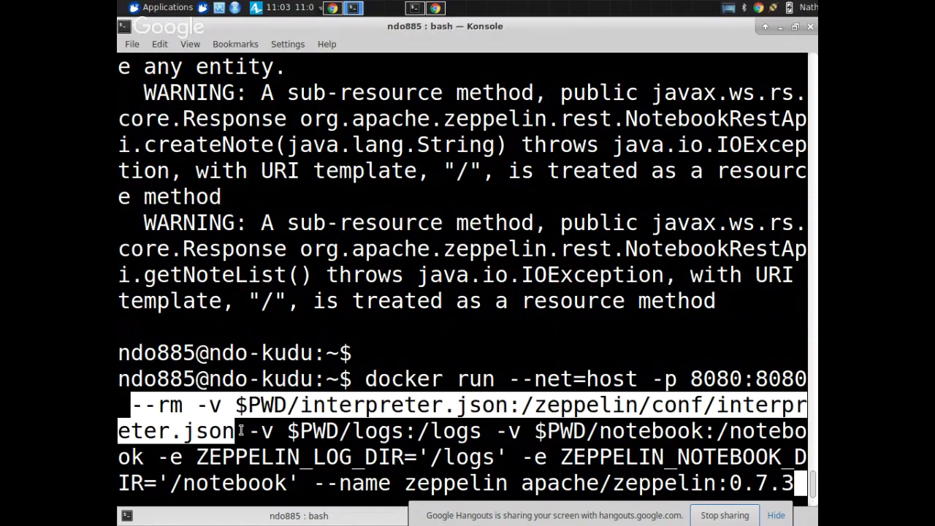
click(200, 409)
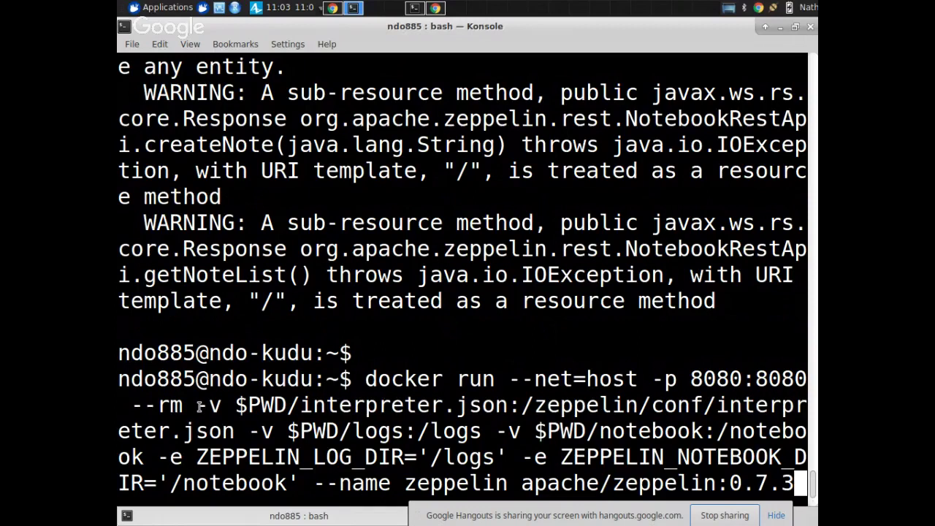
drag(199, 408, 239, 425)
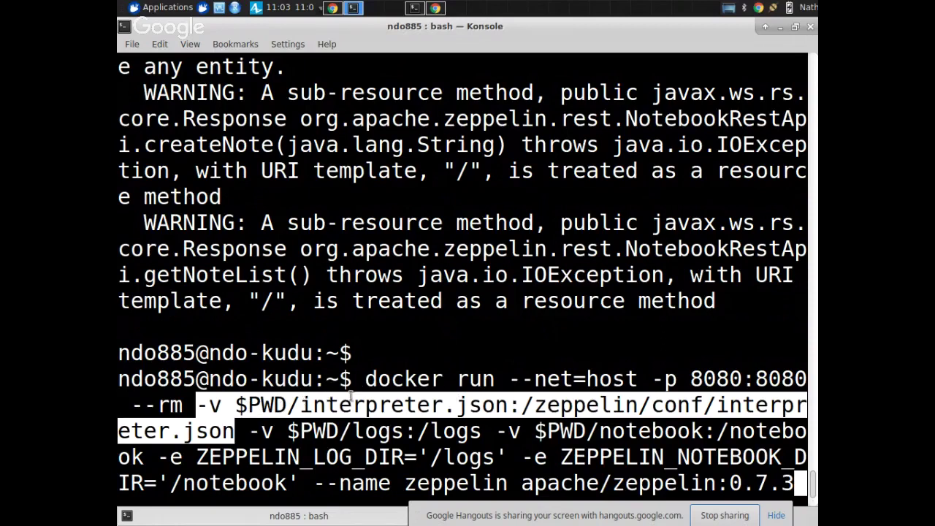
mouse_move(299, 409)
mouse_down()
mouse_move(235, 401)
mouse_move(304, 403)
mouse_up()
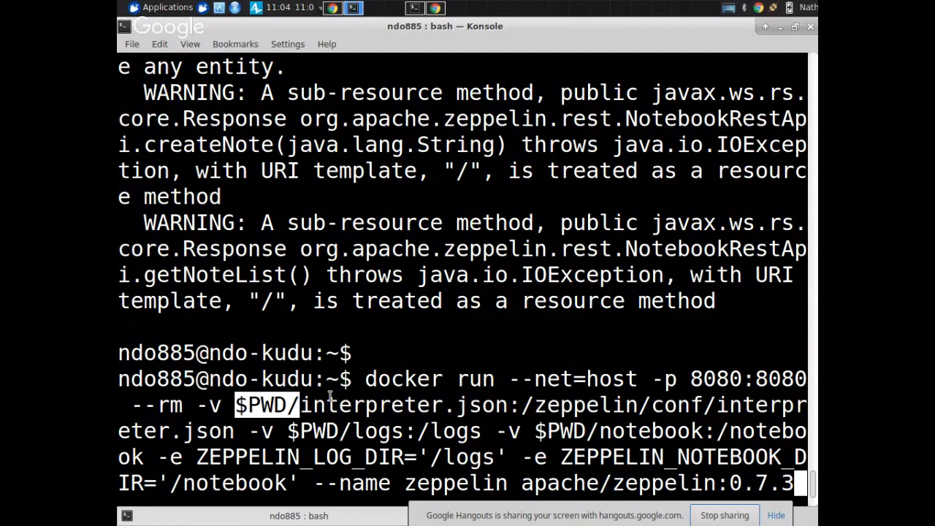
drag(512, 404, 249, 430)
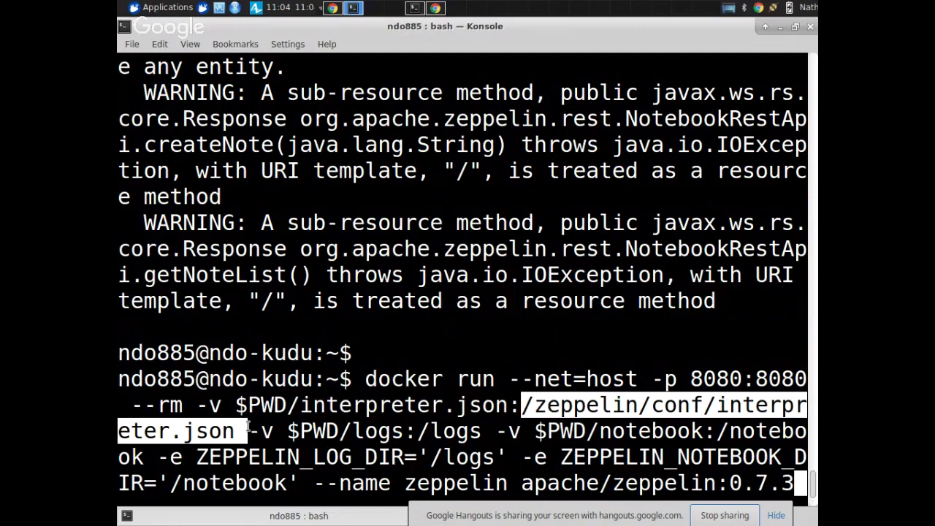
drag(248, 426, 250, 430)
Copy the whole -v interpreter.json volume-mount option and bring Kate forward
drag(196, 405, 235, 429)
right_click(235, 430)
click(300, 275)
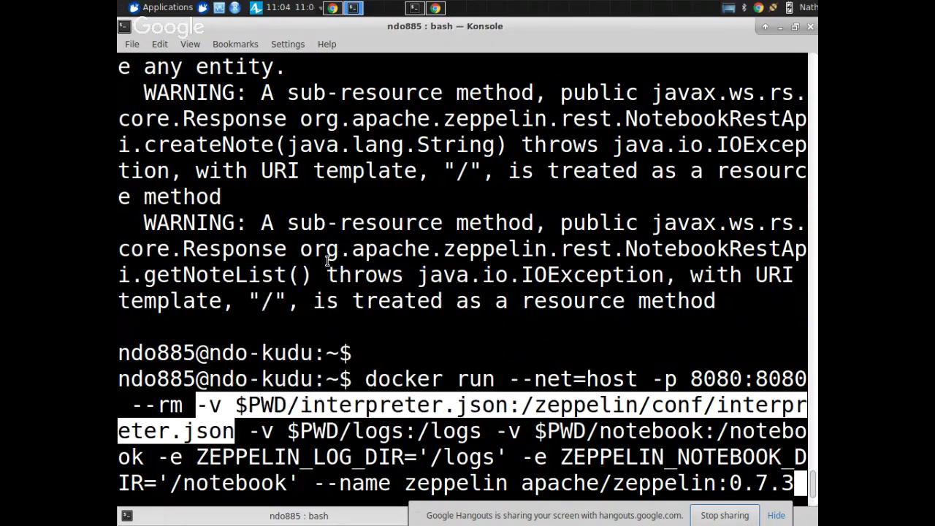
key(alt+Tab)
key(alt+Tab)
key(alt+Tab)
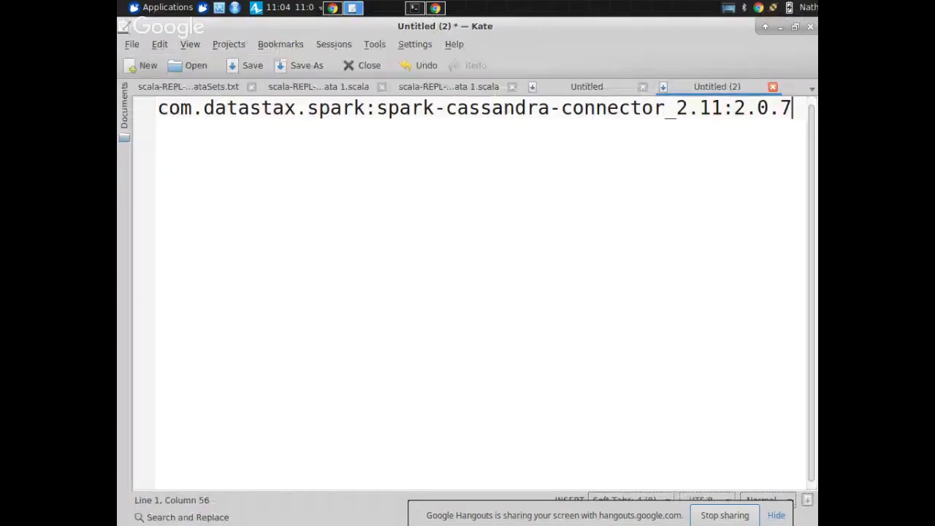
Paste the volume option over the connector line in Kate and select its $PWD/ part
key(ctrl+a)
key(ctrl+v)
key(Home)
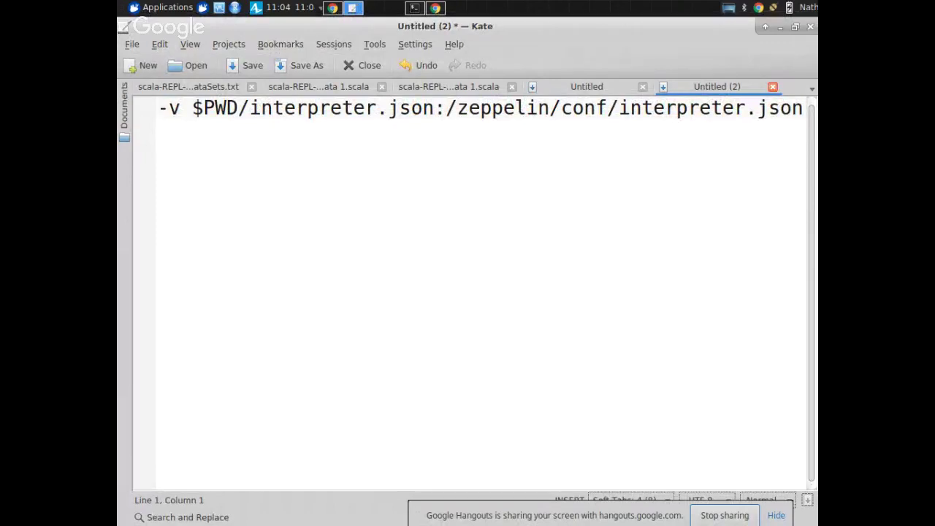
key(Right)
click(250, 108)
key(ctrl+shift+Left)
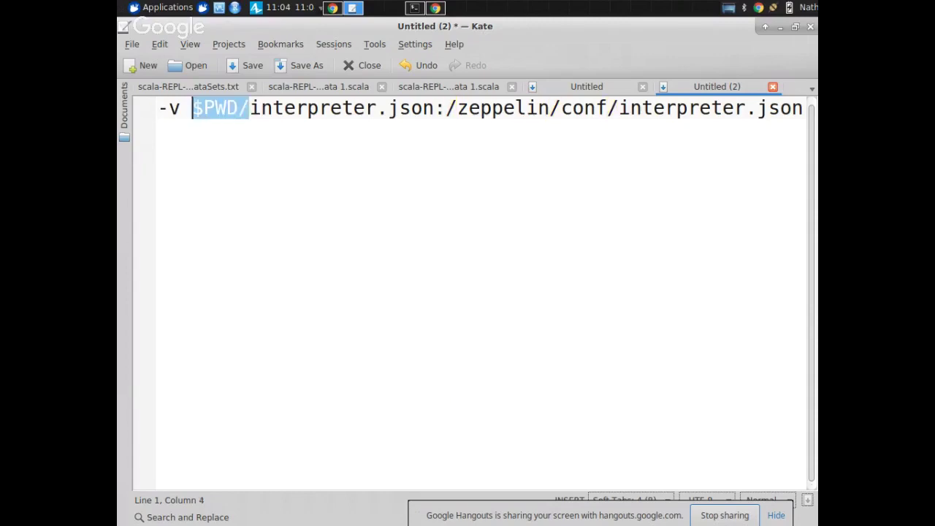
key(ctrl+shift+Left)
key(ctrl+shift+Right)
key(alt+Tab)
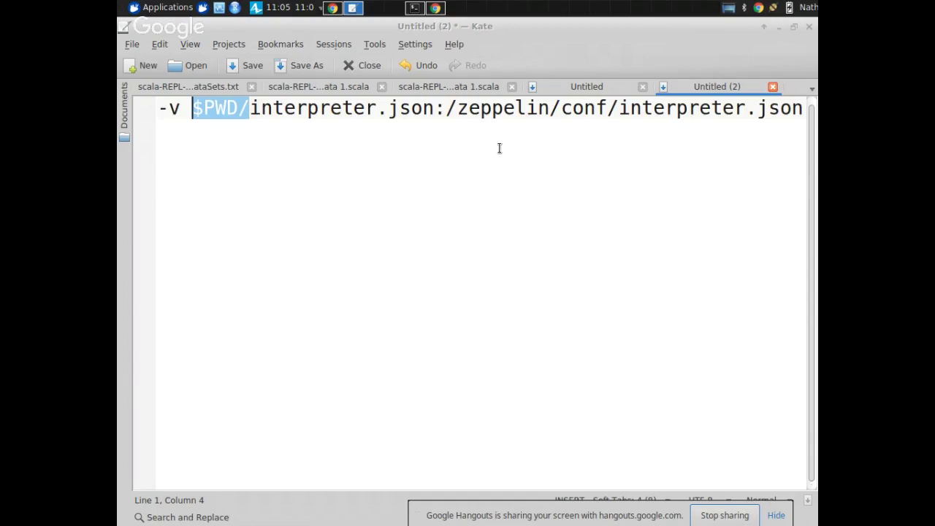
click(165, 7)
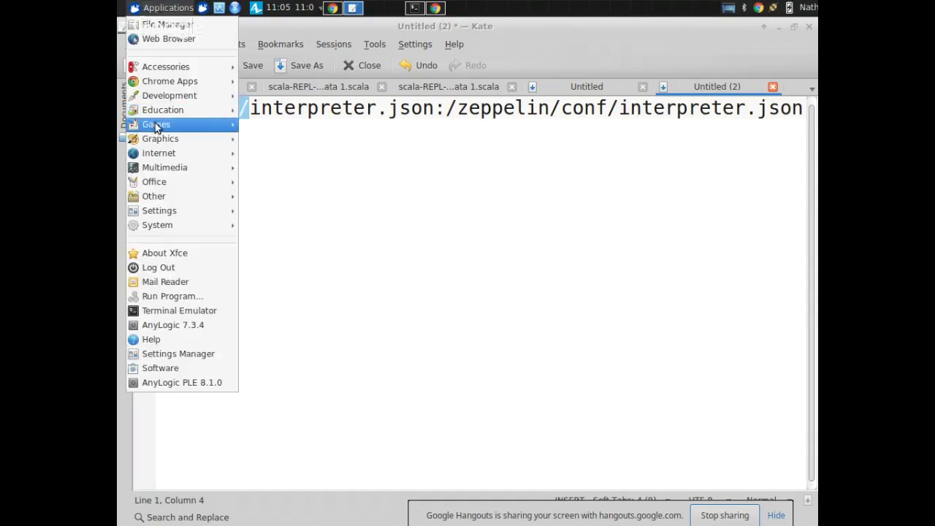
Launch Google Chrome and sign in to moodle.cs.usask.ca with the saved credentials
mouse_move(159, 144)
click(289, 188)
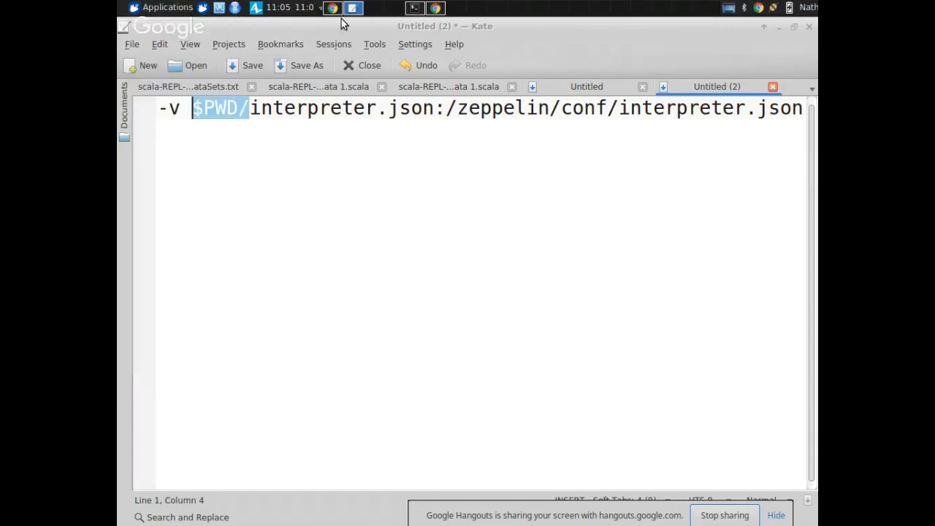
text(d)
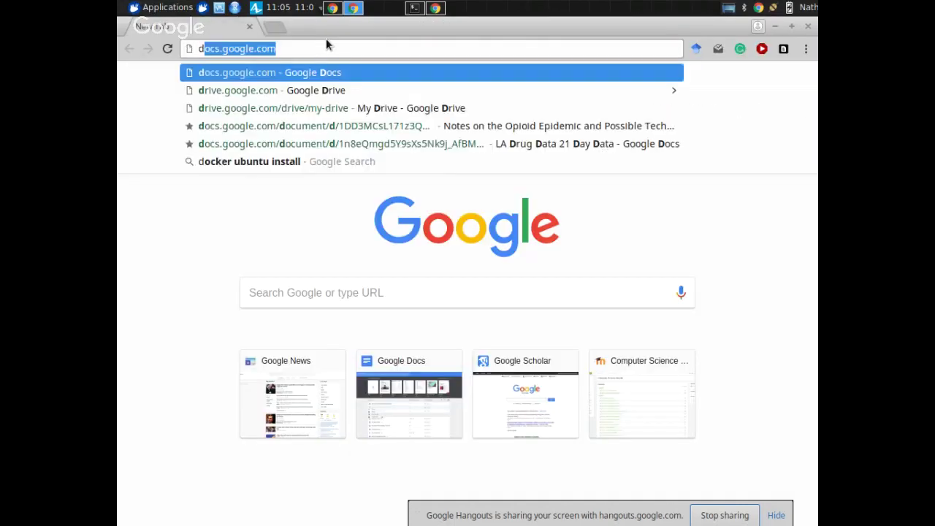
key(BackSpace)
key(BackSpace)
text(moodle.cs.usask.ca)
key(Return)
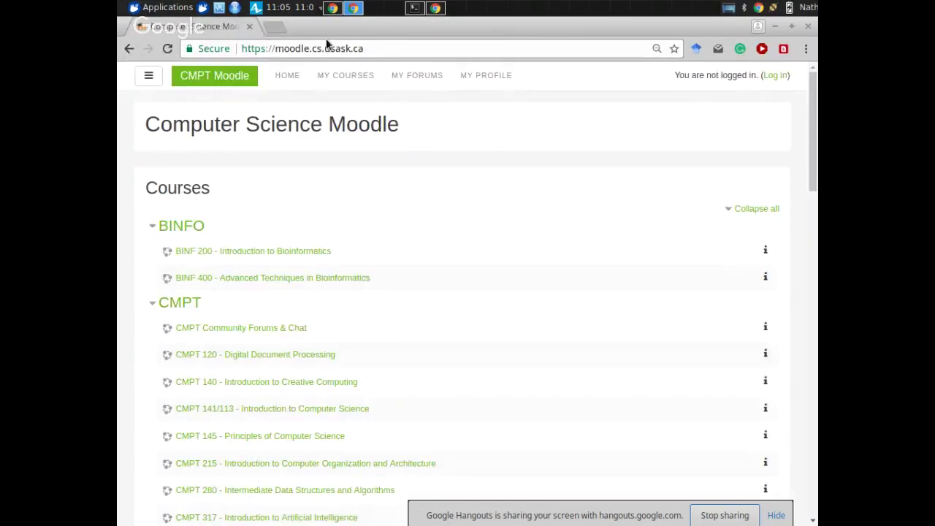
click(773, 74)
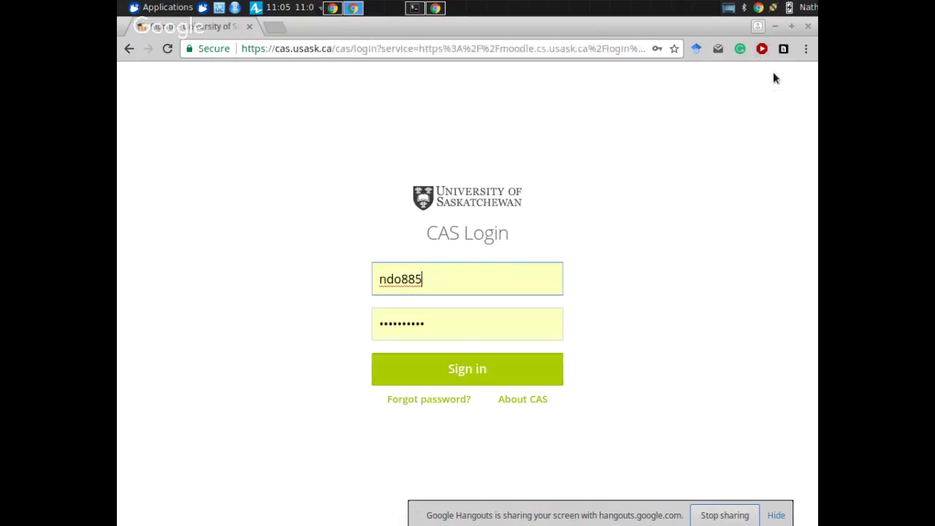
click(509, 364)
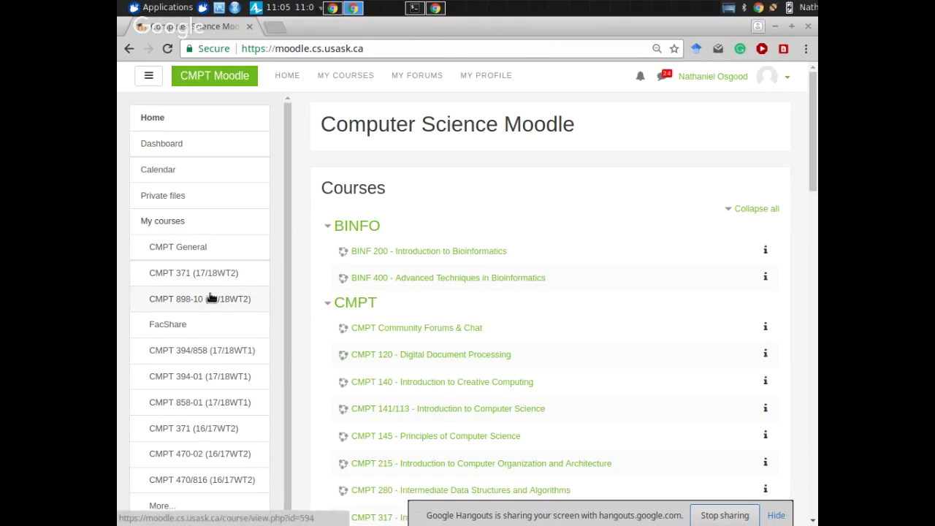
Select all CMPT 898-10 participants and choose Send a message for them
click(211, 298)
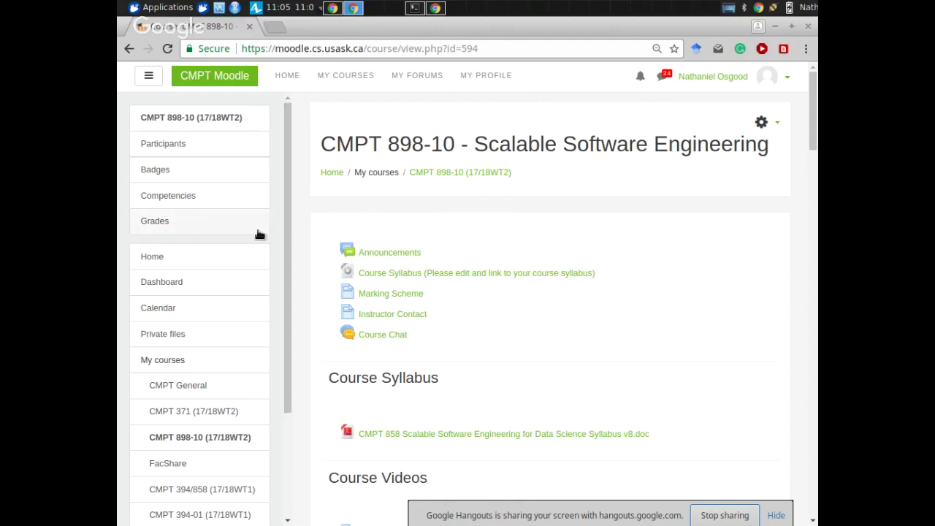
click(167, 149)
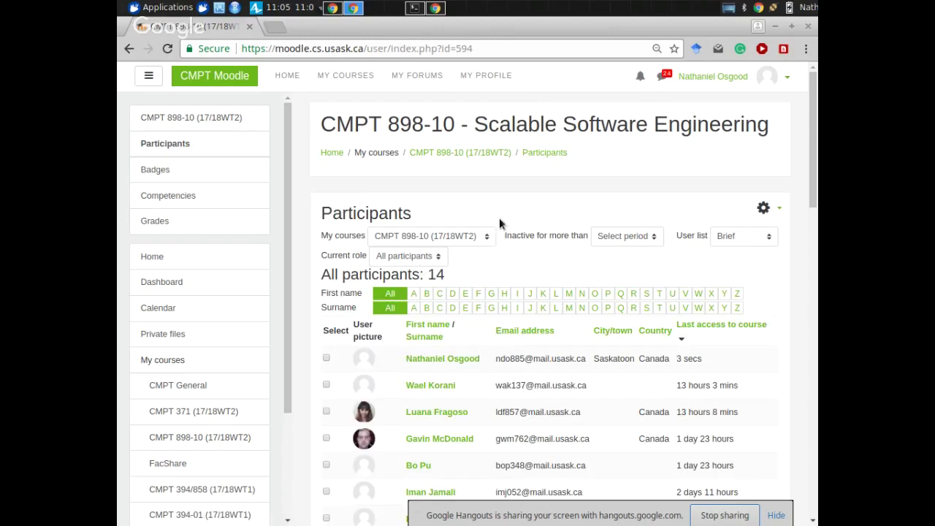
scroll(499, 218, down, 15)
scroll(486, 139, up, 5)
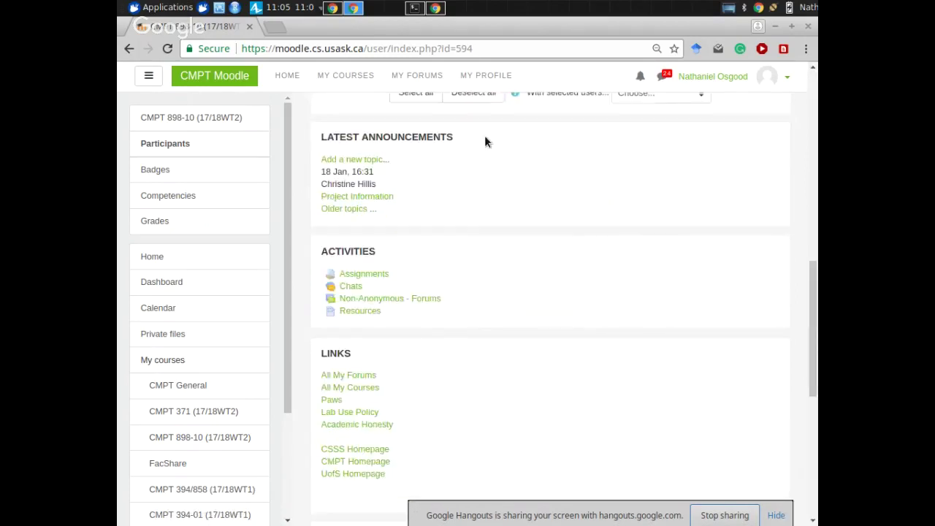
scroll(486, 139, up, 5)
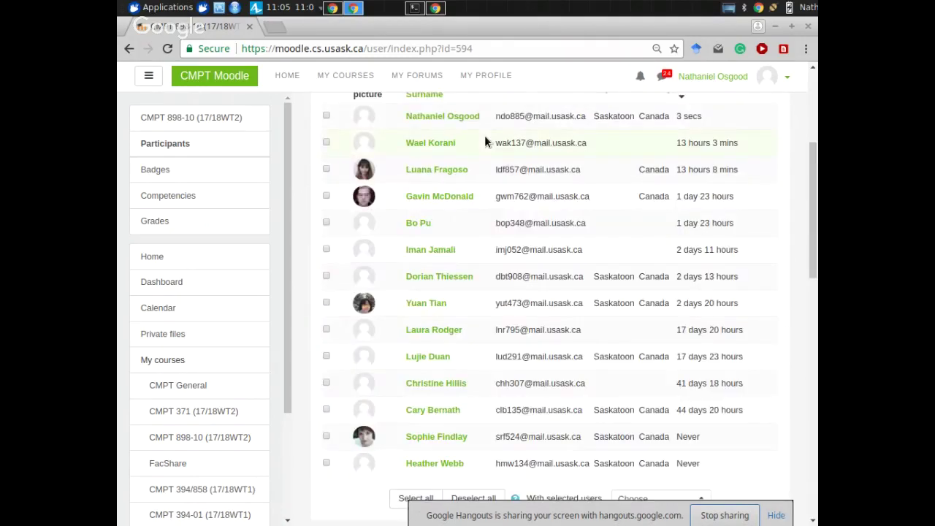
click(418, 498)
click(642, 499)
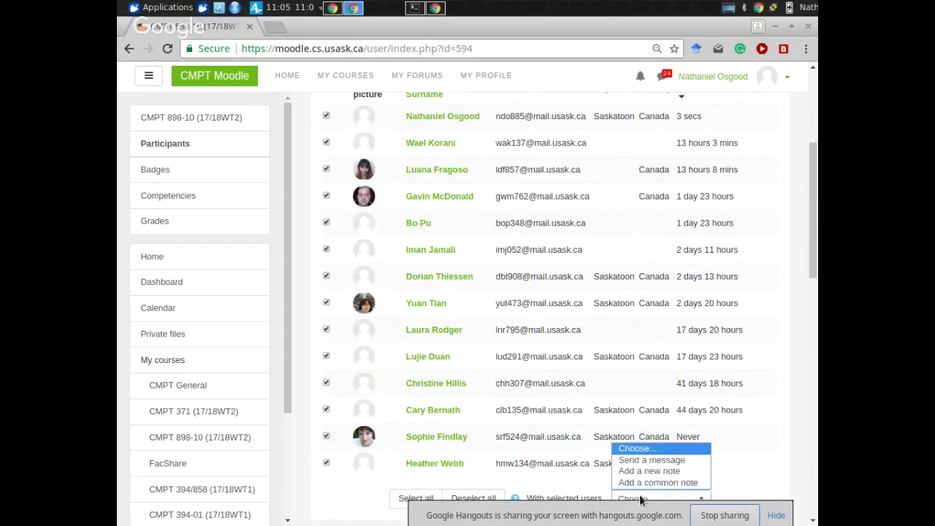
click(648, 461)
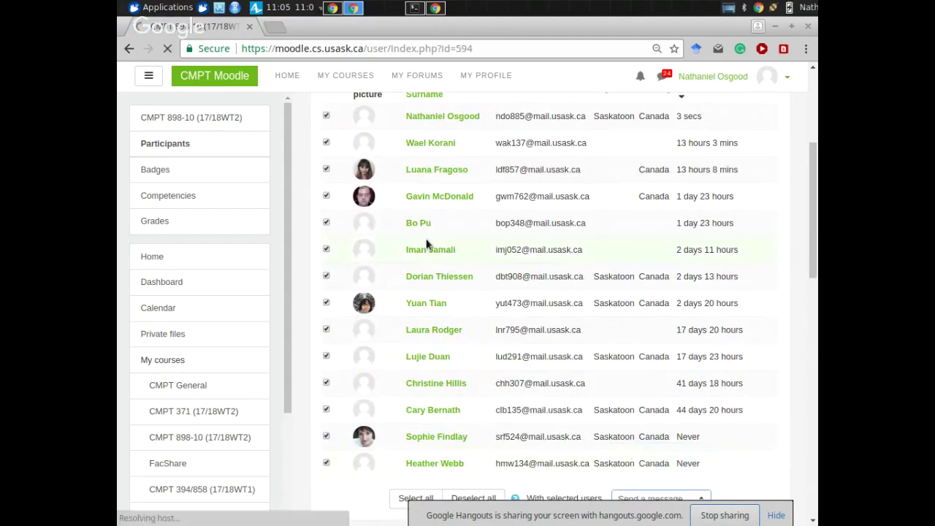
Switch to the Google Keep docker note tab
key(alt+Tab)
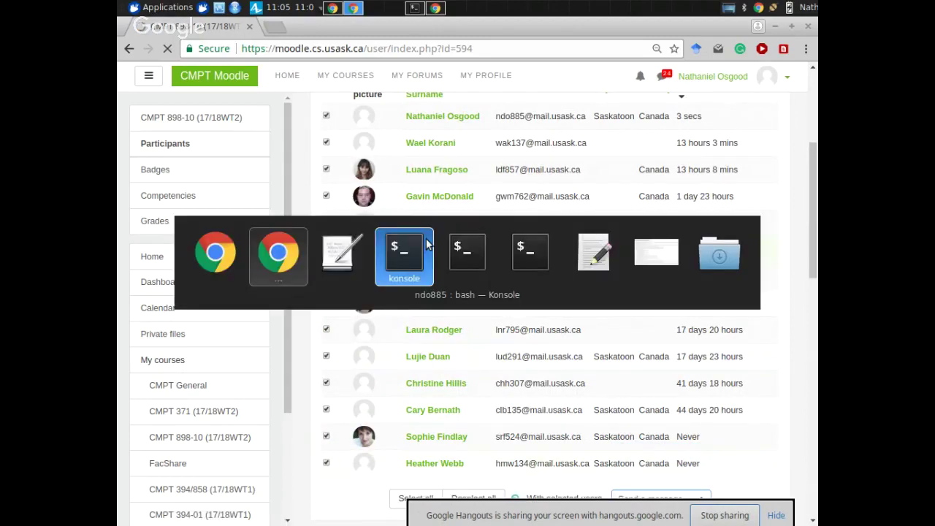
key(Escape)
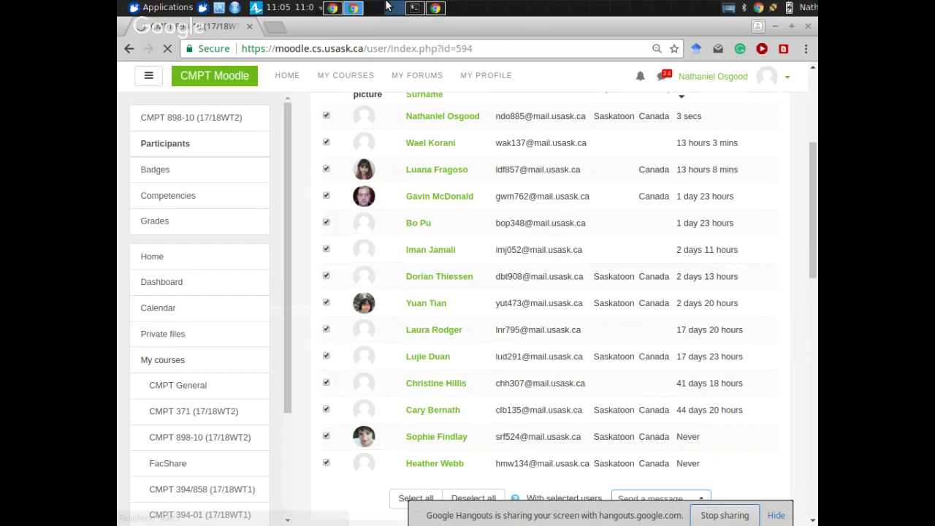
click(339, 6)
Select the second docker run command, the one mounting interpreter.json, in the Keep note
click(400, 29)
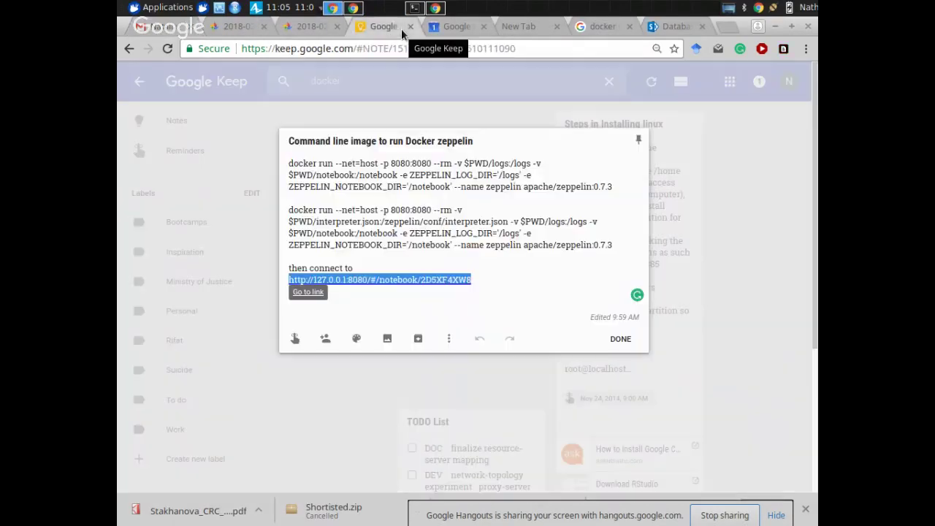
drag(298, 257, 292, 204)
key(ctrl+c)
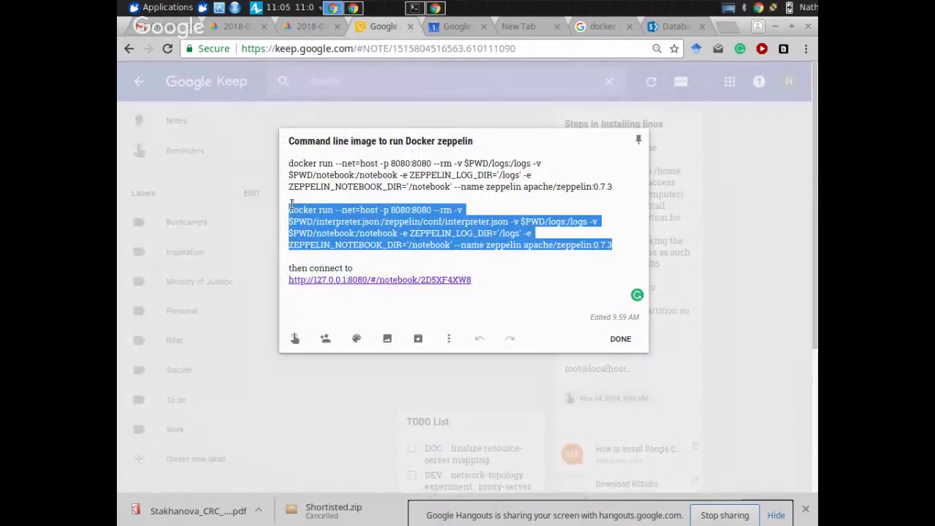
key(alt+Tab)
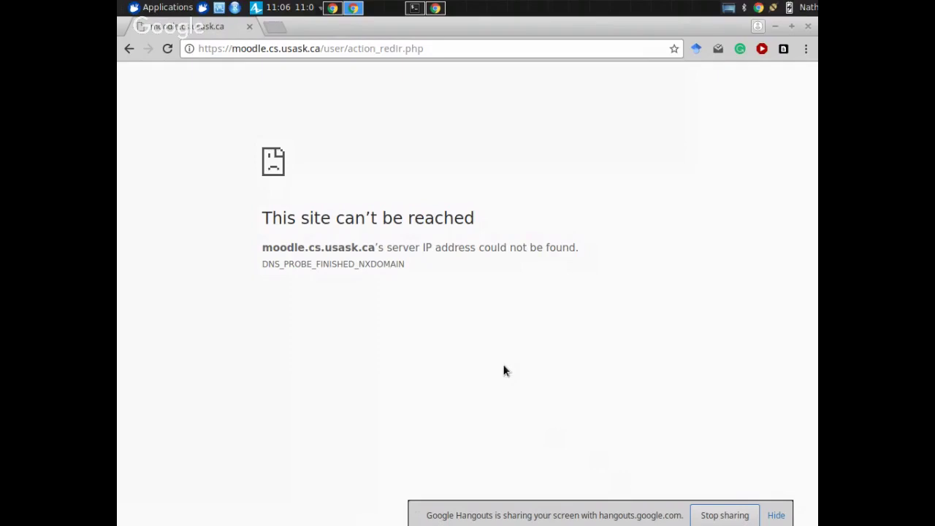
Return to the CMPT 898-10 participants and choose Send a message for the selected users
click(128, 48)
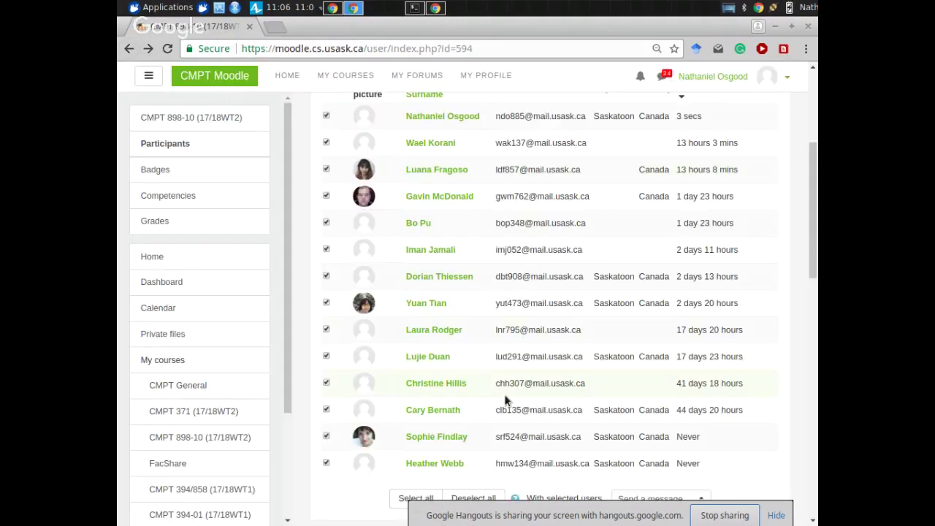
click(672, 500)
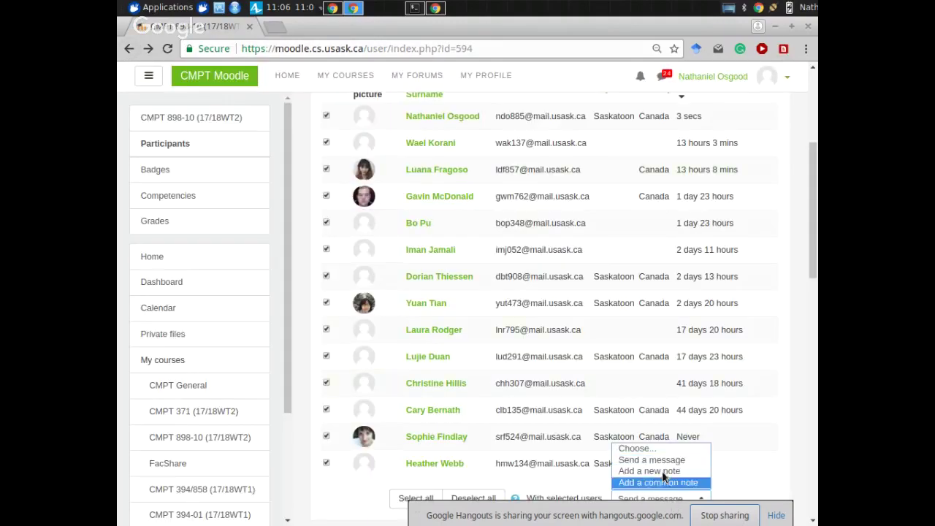
click(634, 448)
click(646, 499)
click(642, 458)
Paste the docker run command, add 'New Docker command line', and send the message
click(524, 371)
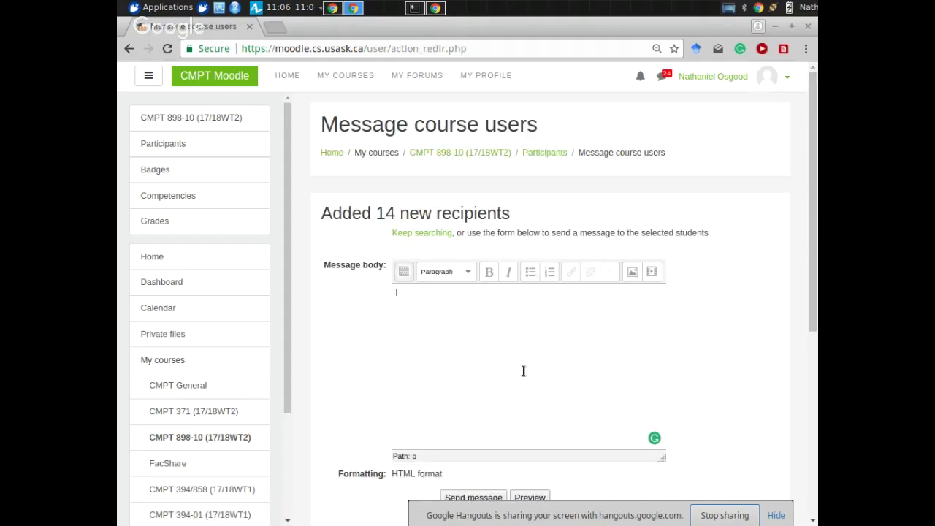
key(ctrl+v)
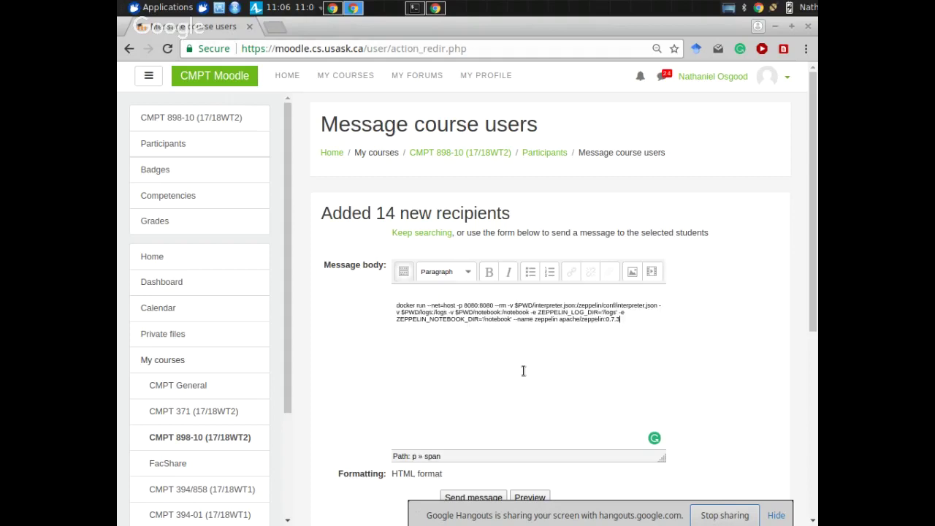
text(New Docker)
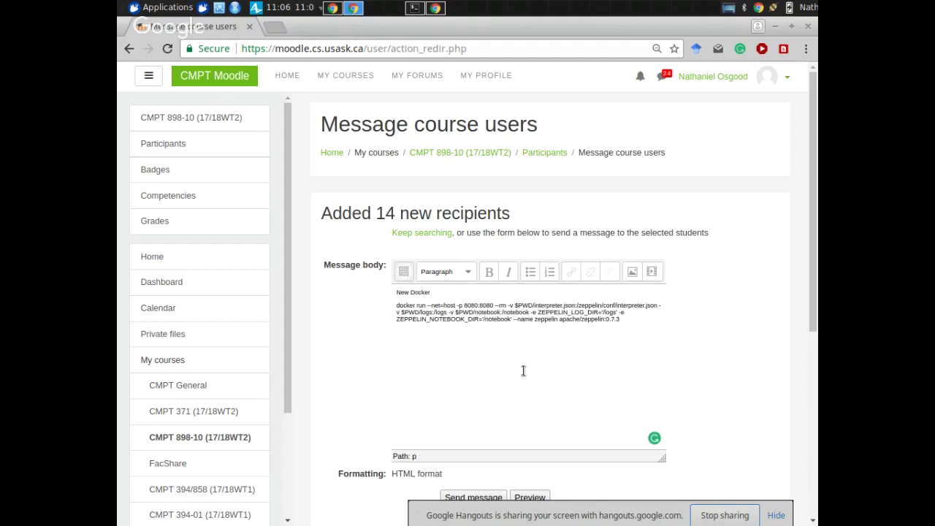
text( command line)
click(496, 499)
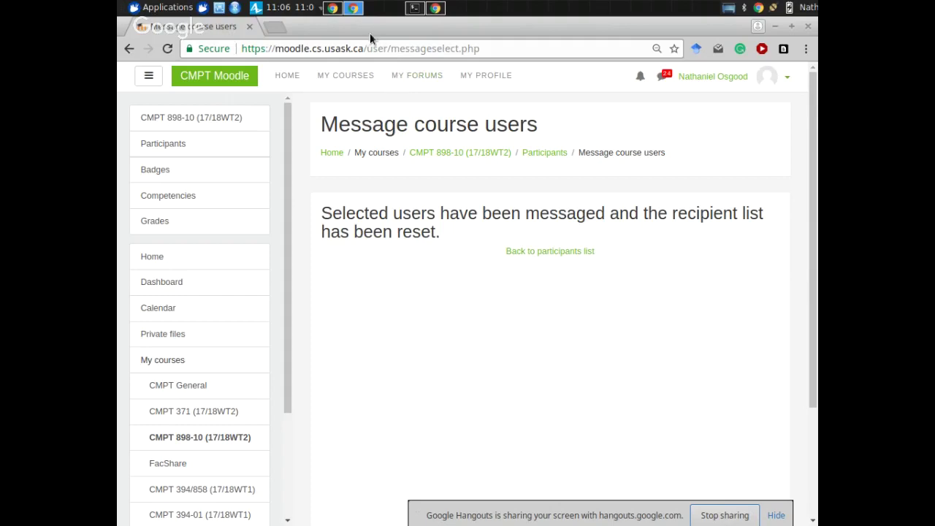
key(alt+Tab)
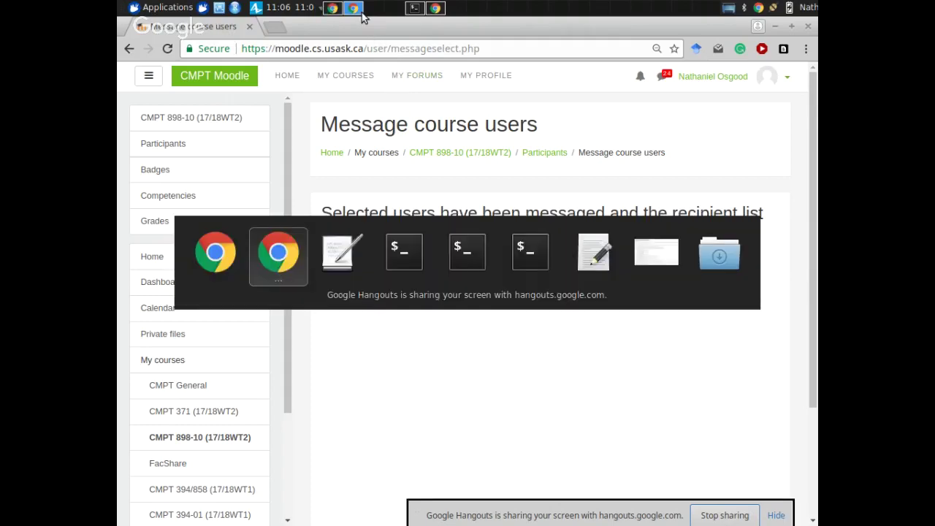
key(alt+shift+Tab)
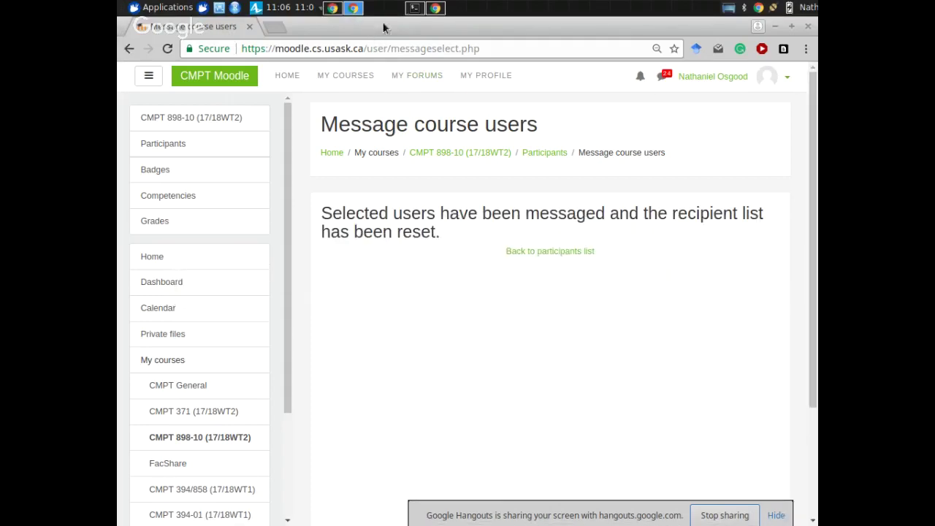
Highlight the --net=host option in the docker run command at the Konsole prompt
key(alt+Tab)
key(alt+Tab)
key(alt+Tab)
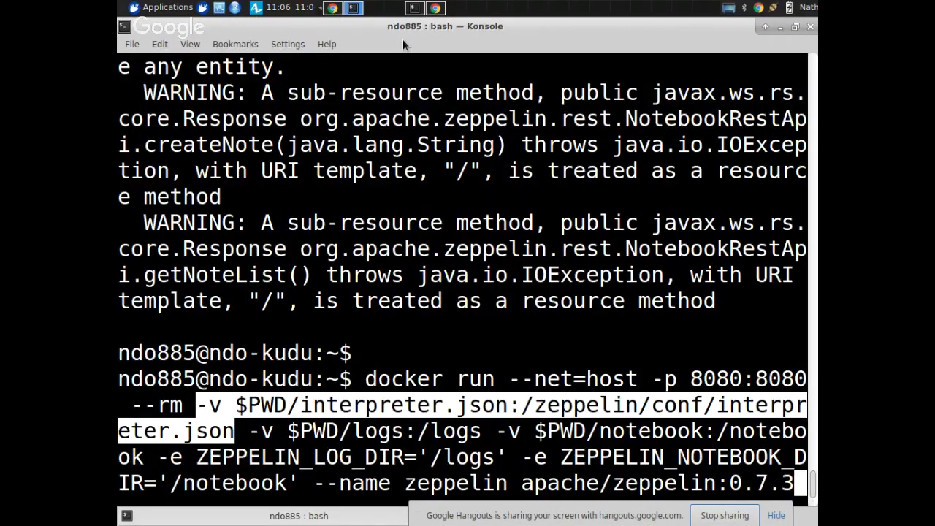
mouse_move(524, 378)
mouse_down()
mouse_move(641, 381)
mouse_move(516, 376)
mouse_up()
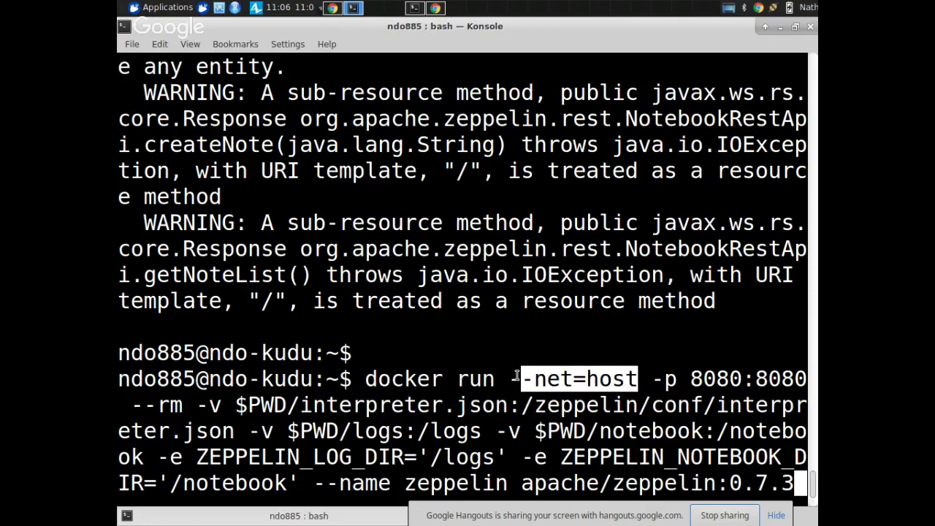
click(505, 379)
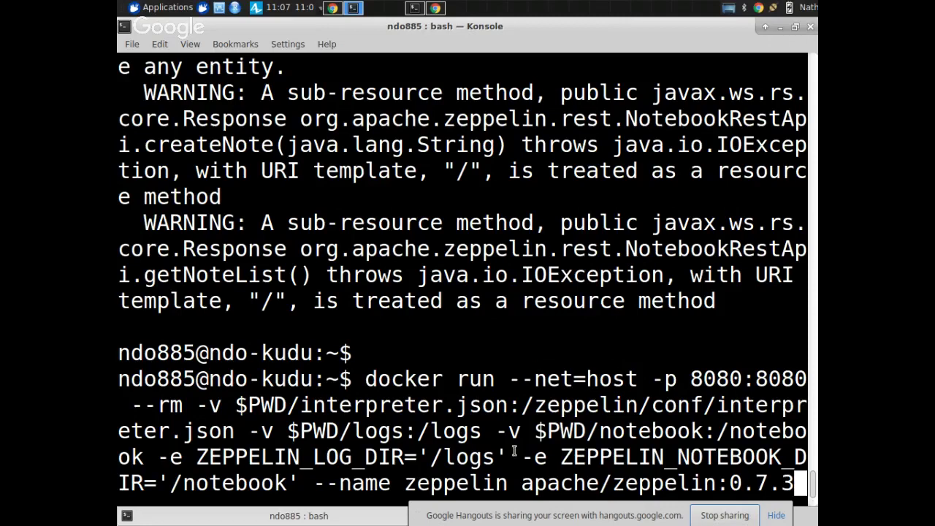
drag(511, 377, 640, 373)
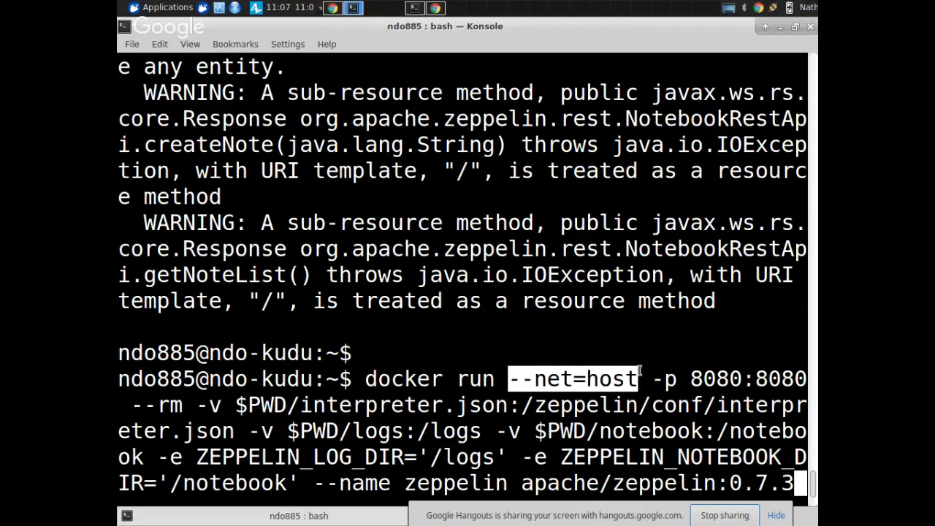
click(640, 374)
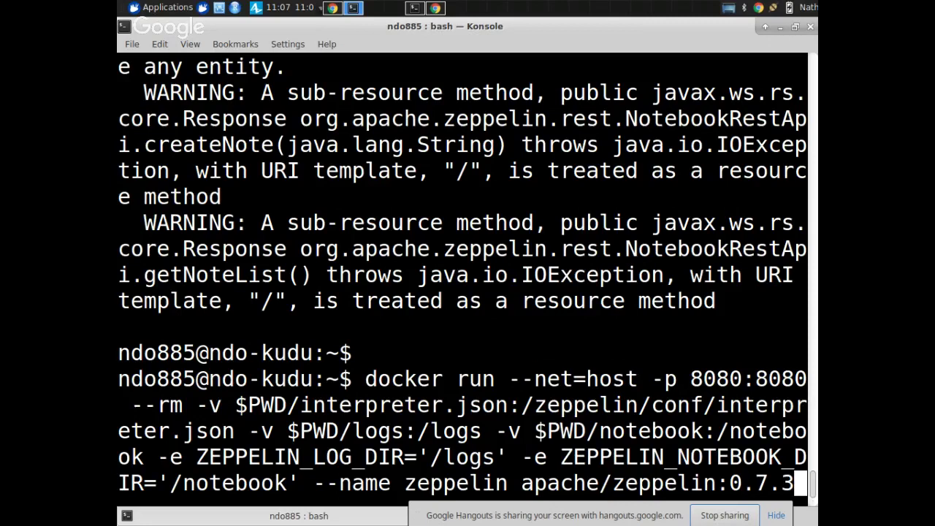
Start the Zeppelin container and confirm with docker ps that container 8b94c22ce6fd is up
key(Return)
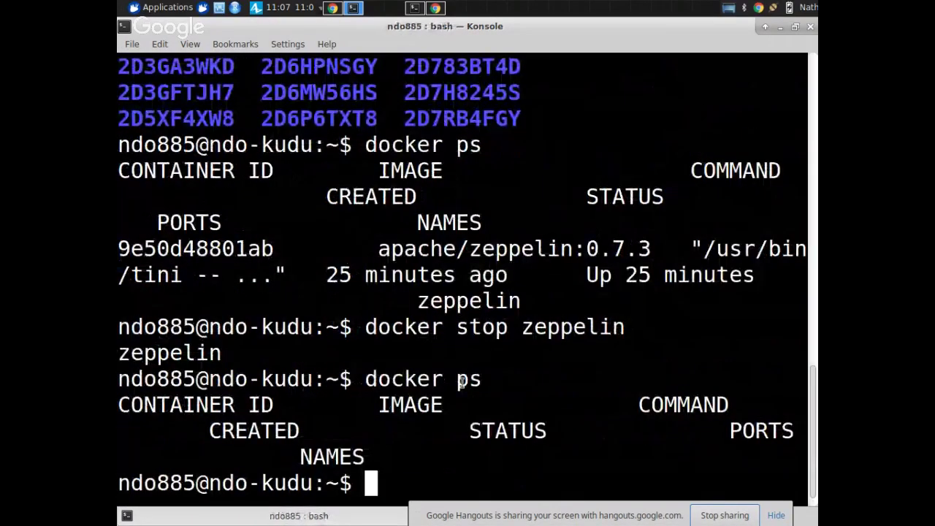
key(Up)
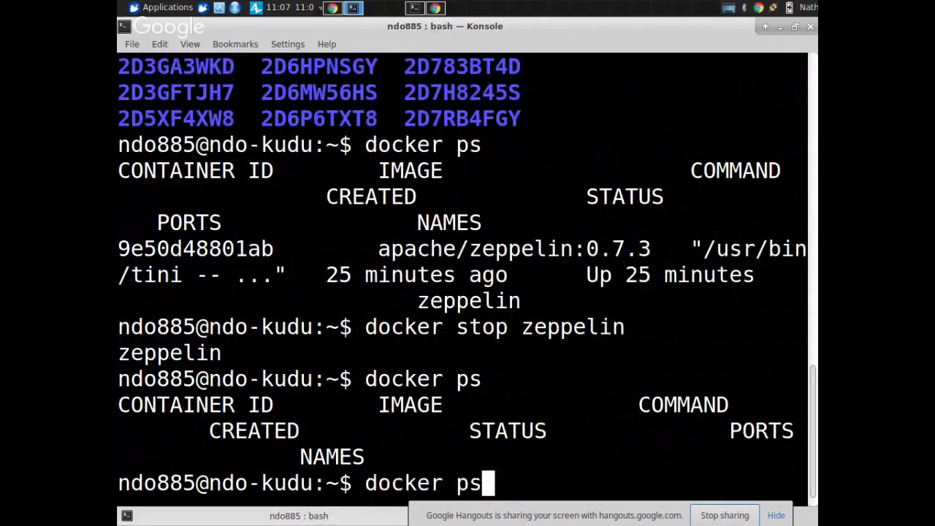
key(Return)
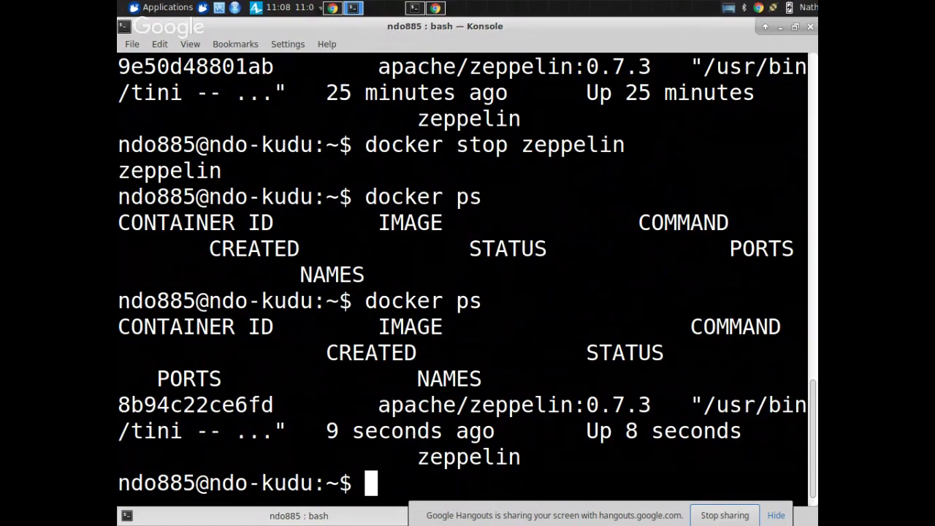
Check the Moodle Chrome window, return to Konsole, and bring up the installed applications list
key(alt+Tab)
key(alt+Tab)
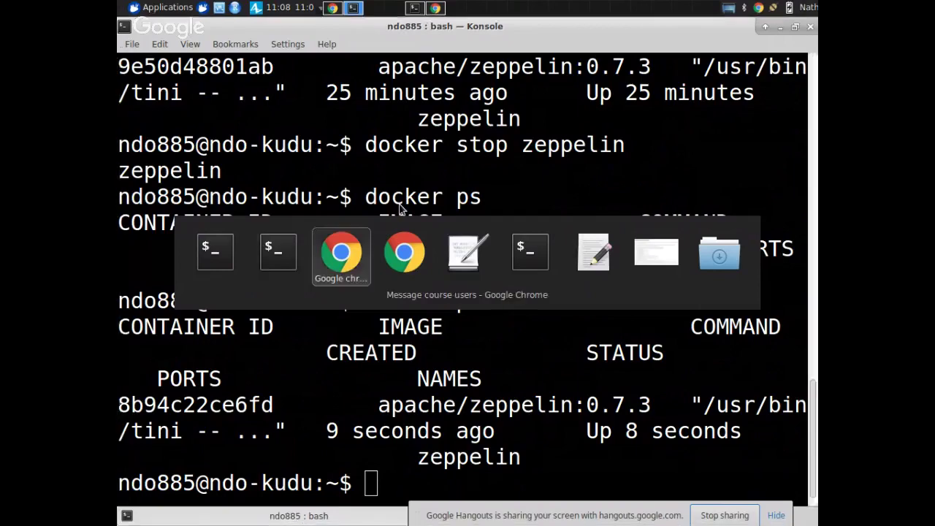
key(alt+Tab)
key(alt+Tab)
key(Escape)
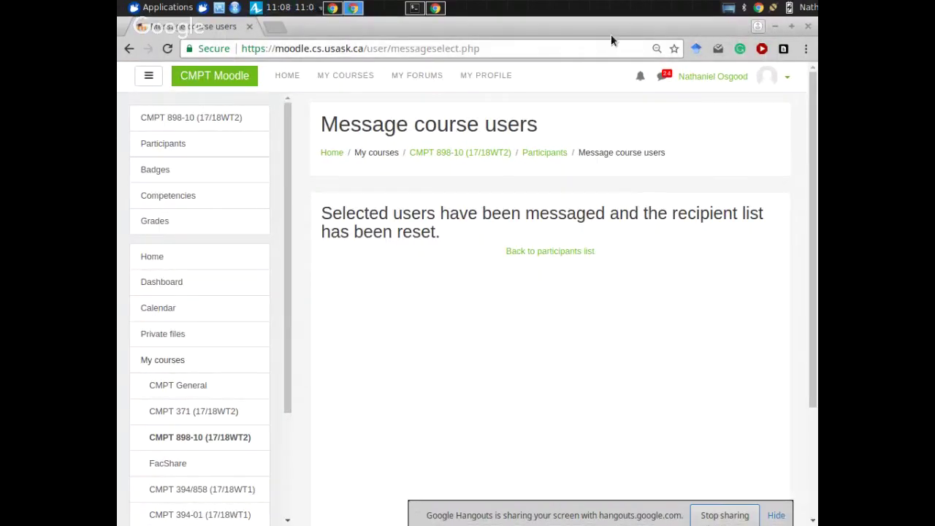
key(alt+Tab)
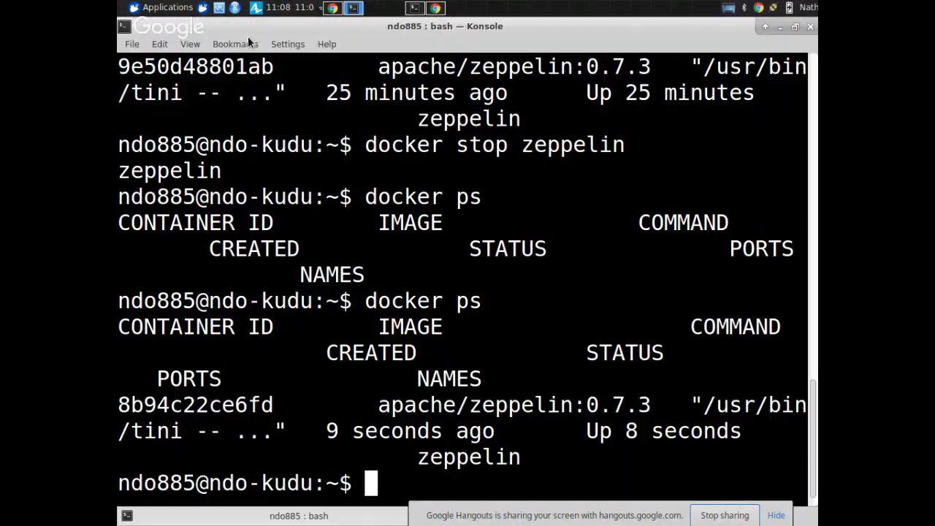
click(165, 7)
Launch Google Chrome and copy the Zeppelin notebook link from the Google Keep note
mouse_move(187, 155)
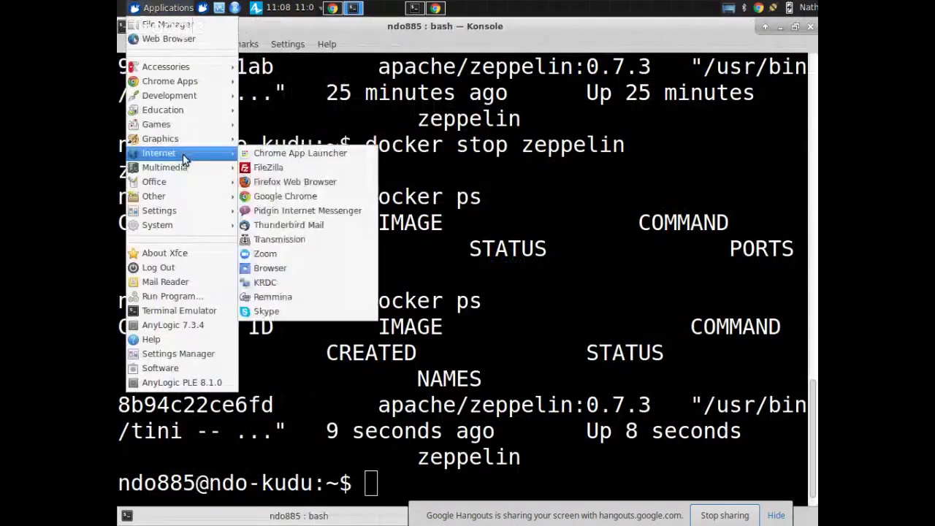
click(313, 200)
click(336, 8)
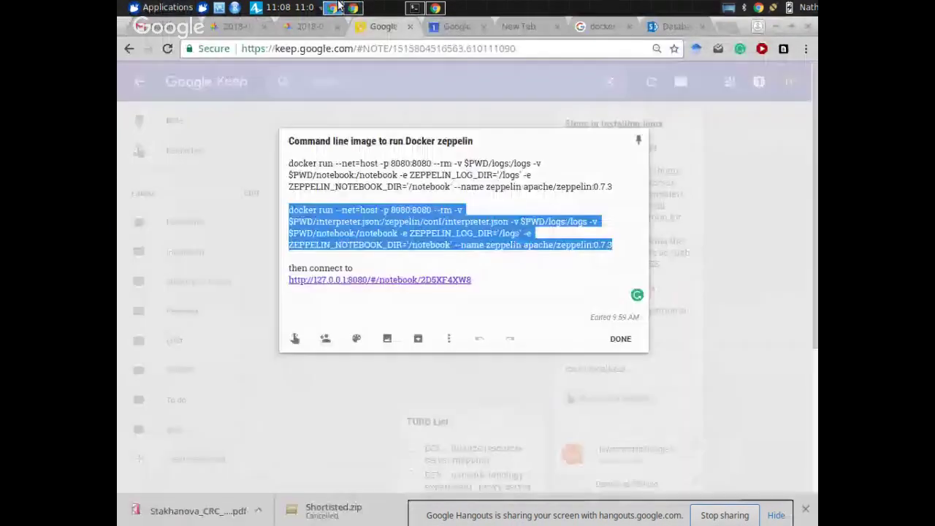
click(501, 286)
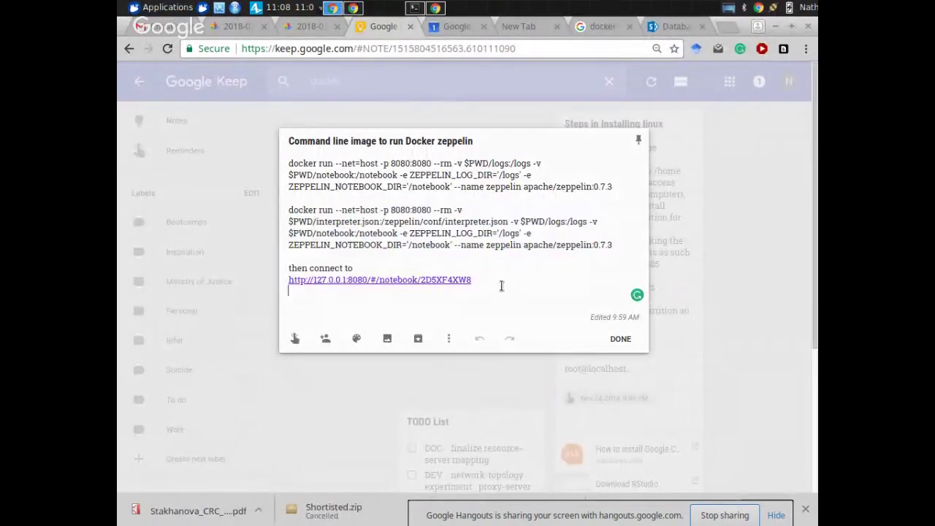
drag(501, 286, 259, 271)
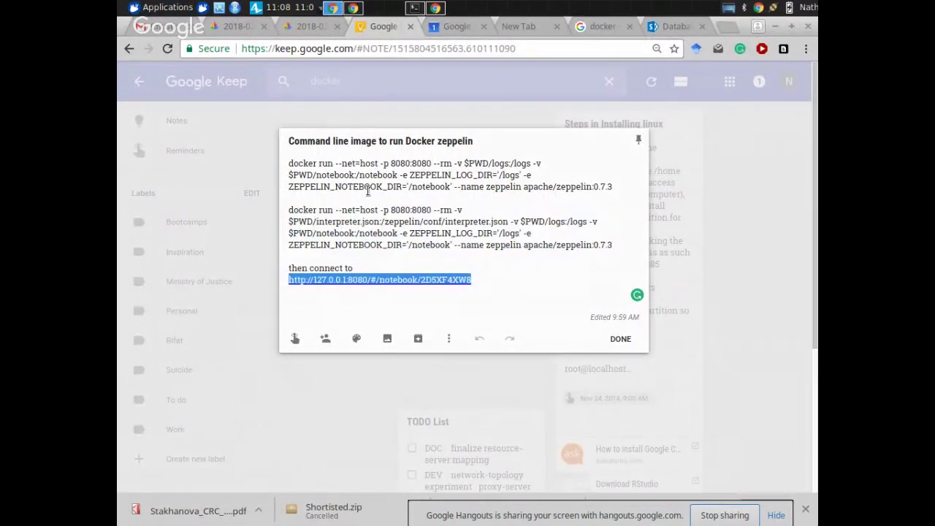
key(ctrl+x)
key(ctrl+z)
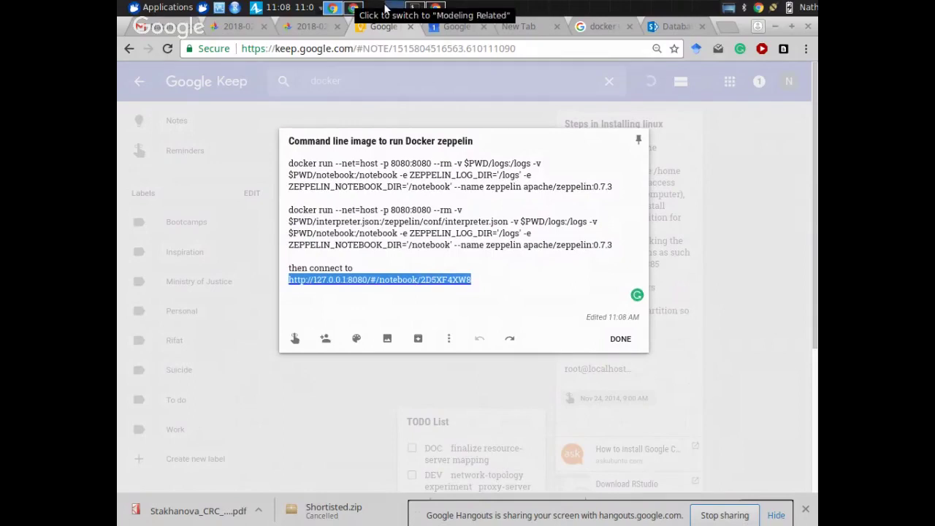
Load the copied link in the new tab, opening CMPT898Note3 at 127.0.0.1:8080
click(354, 8)
key(ctrl+v)
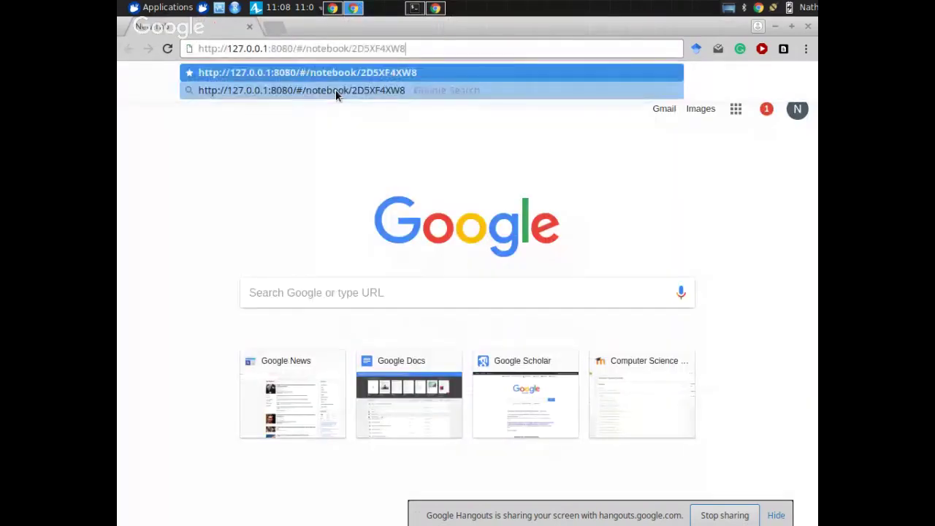
key(Return)
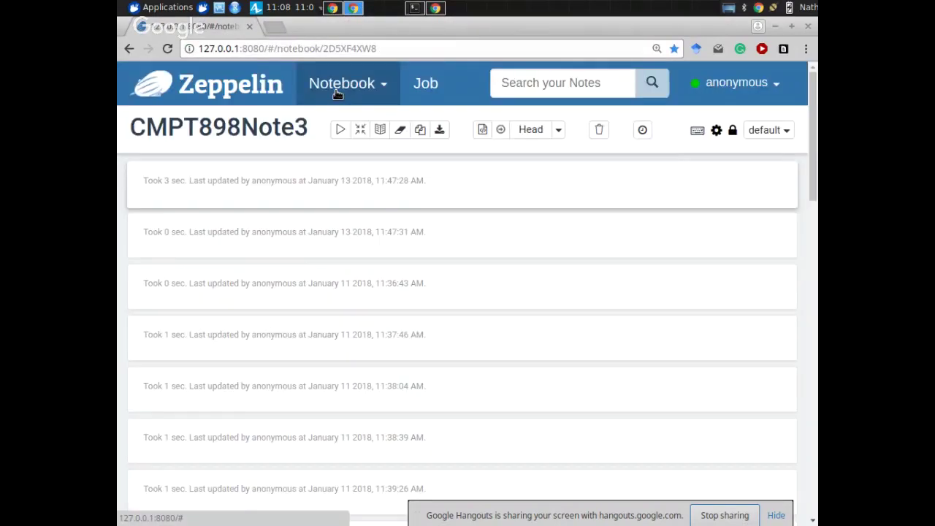
Open 'Cassandra Connector with Interpreter Settings' and inspect its dsGPS cell reading the ethica_study_73 gps table
click(337, 89)
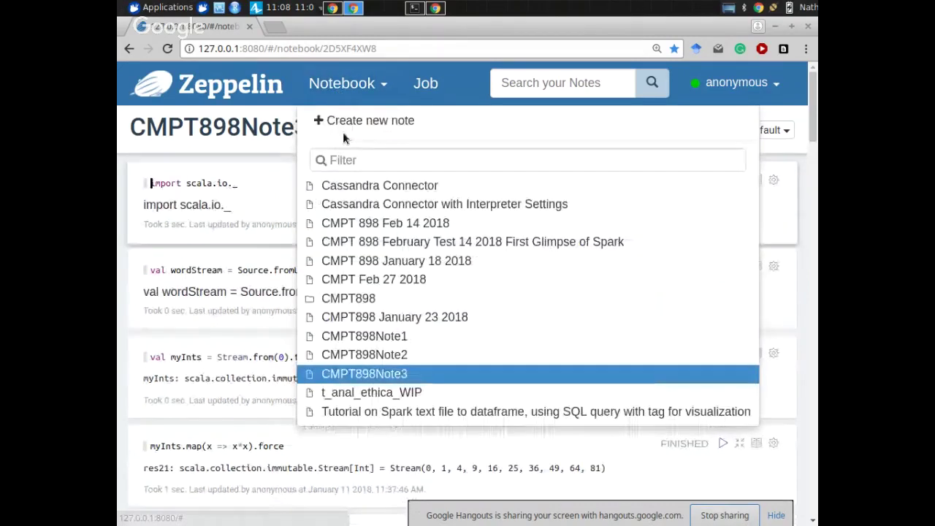
click(351, 205)
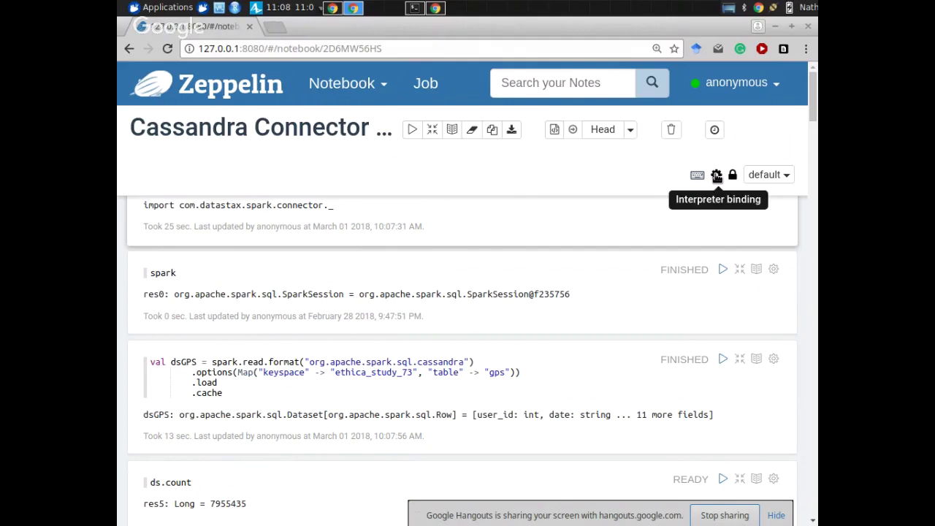
drag(717, 176, 542, 187)
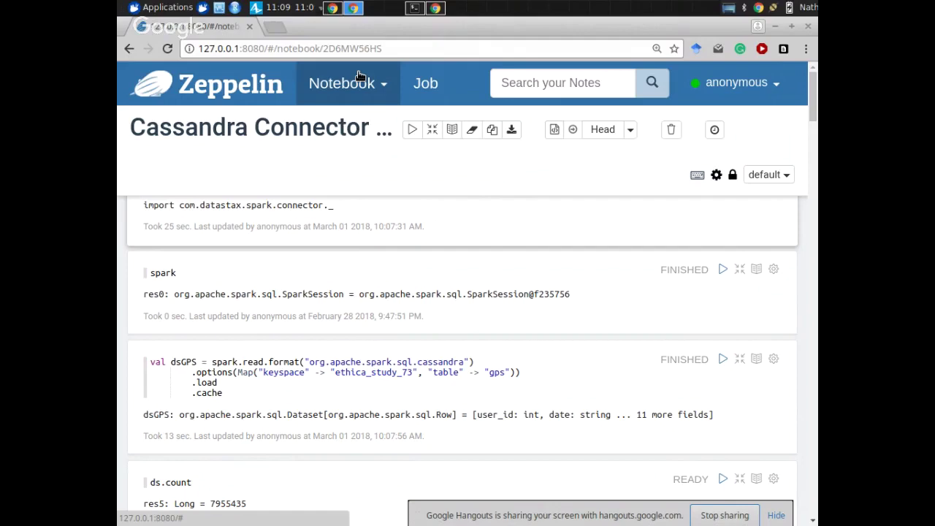
click(733, 85)
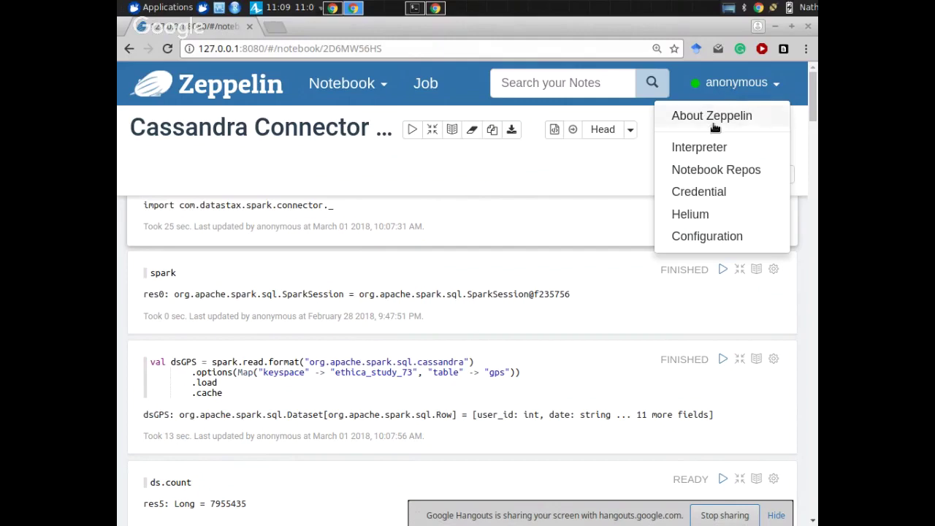
Go to the Interpreters page and review Spark-cassandra2's properties, including connection host blinchiki.usask.ca
click(703, 149)
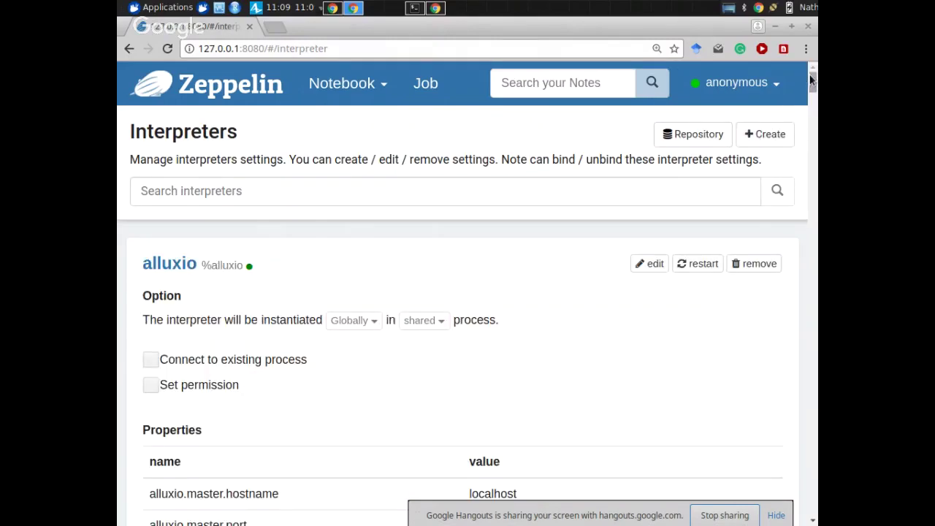
drag(813, 77, 813, 478)
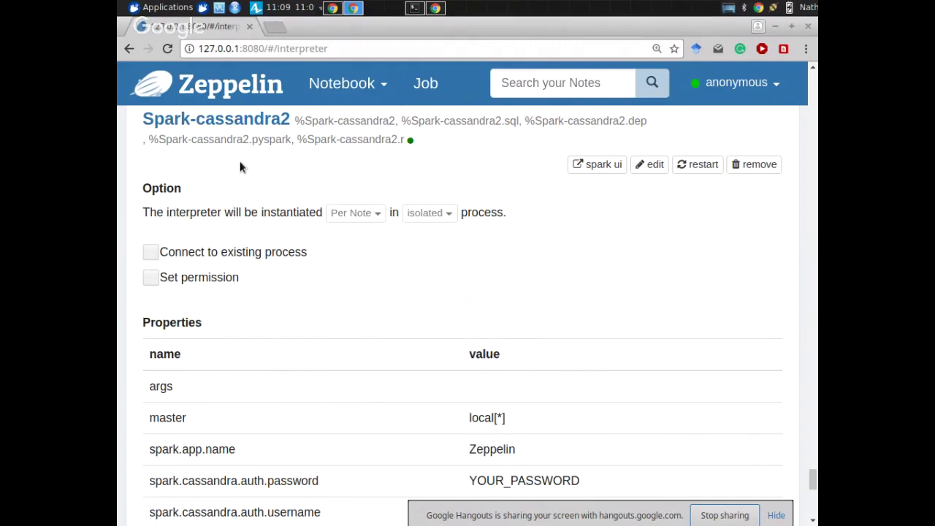
scroll(241, 167, down, 5)
key(alt+Tab)
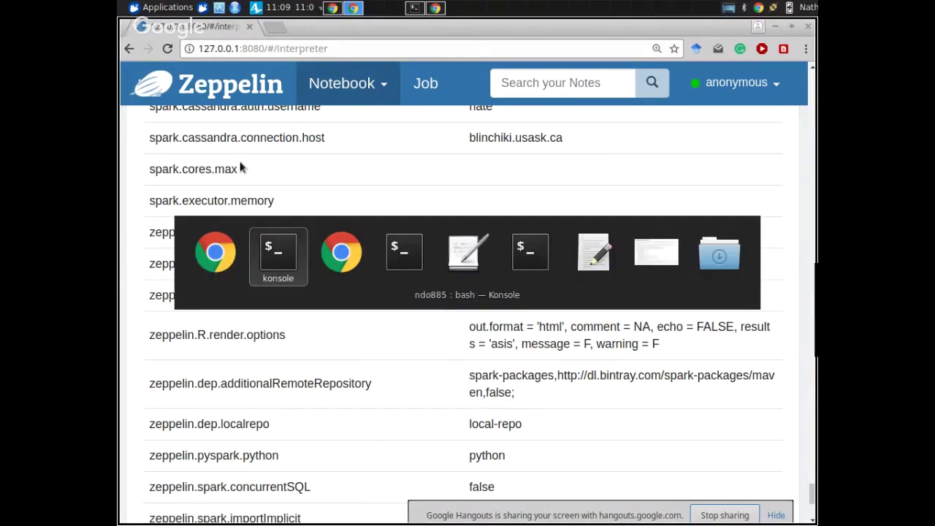
Scroll through the zeppelin container's startup log in the docker terminal, then glance at the Zeppelin page
key(alt+Tab)
key(alt+Tab)
key(alt+Tab)
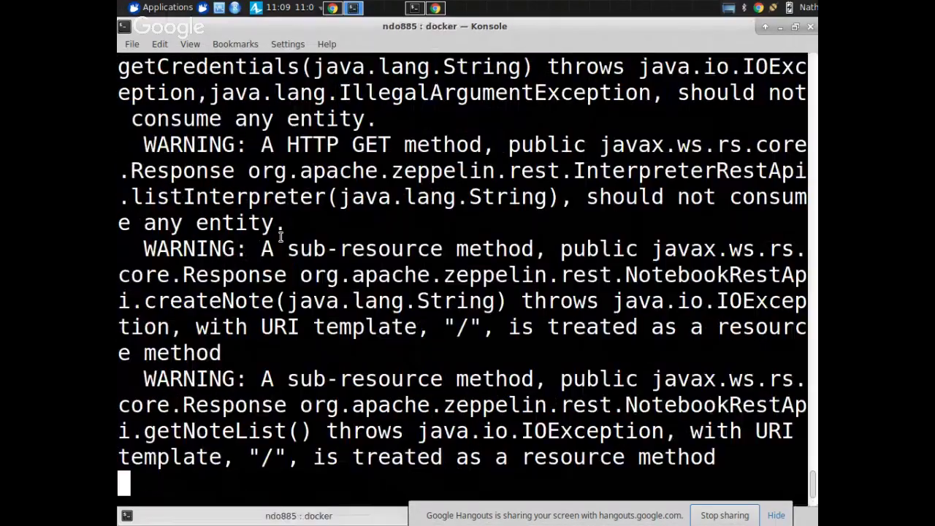
drag(354, 138, 350, 56)
scroll(391, 327, up, 2)
click(393, 343)
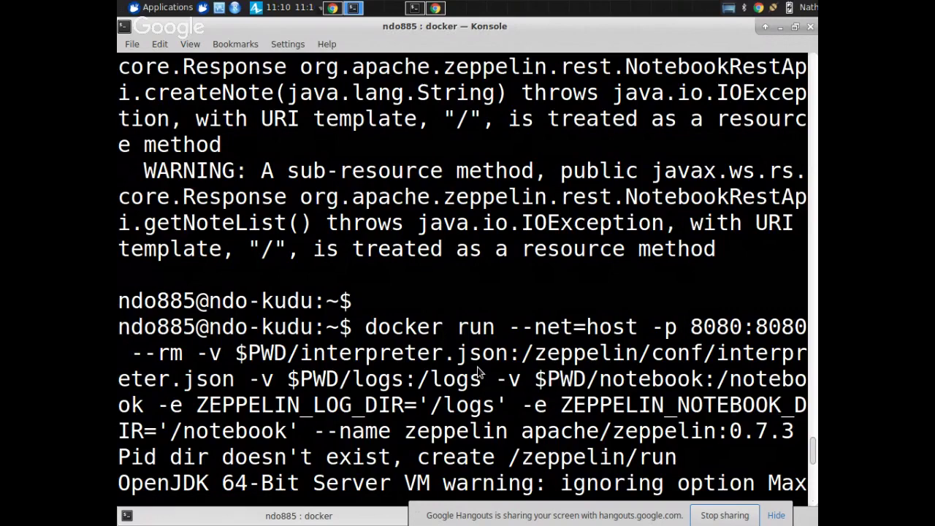
key(alt+Tab)
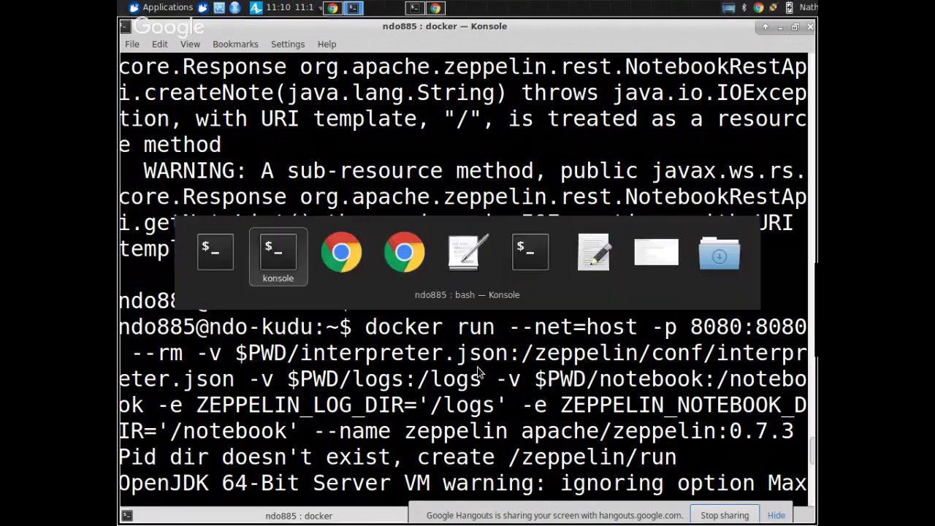
key(alt+Tab)
key(alt+Tab)
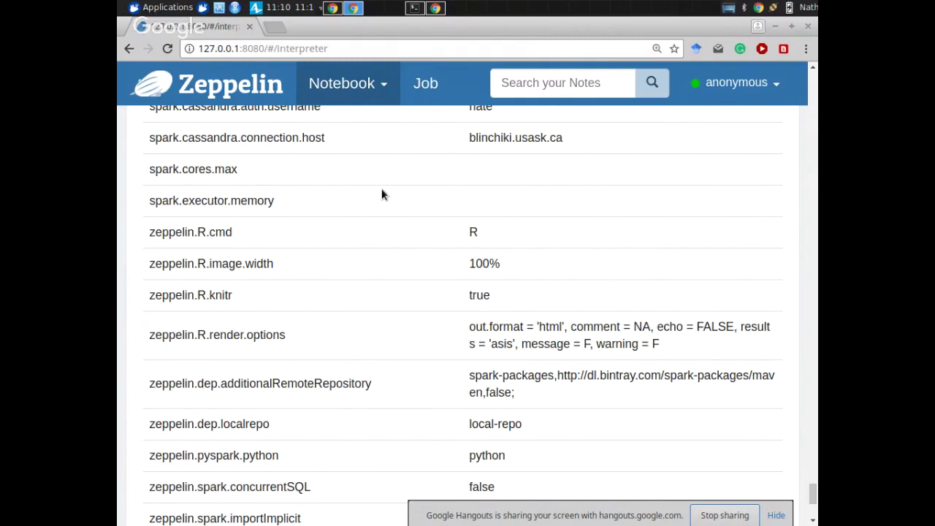
Highlight interpreter.json in the docker run command, then return to the bash terminal
key(alt+Tab)
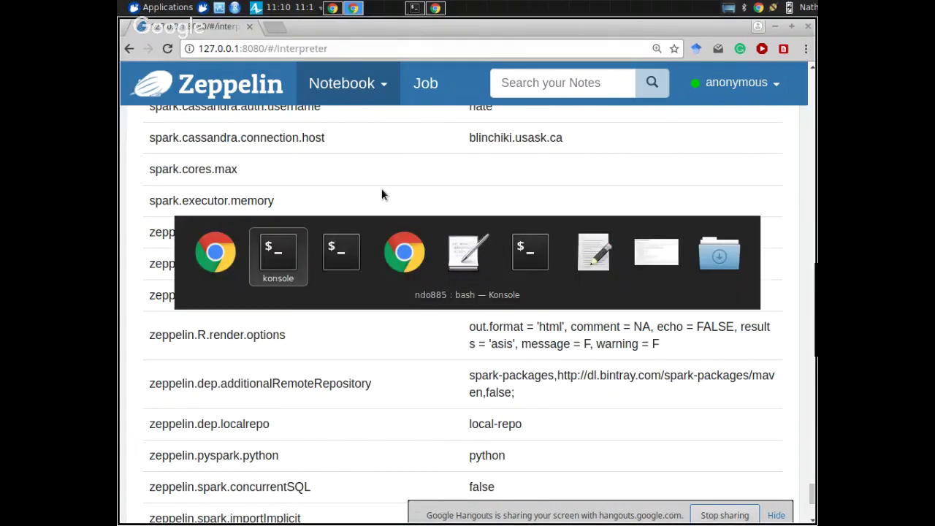
key(alt+Tab)
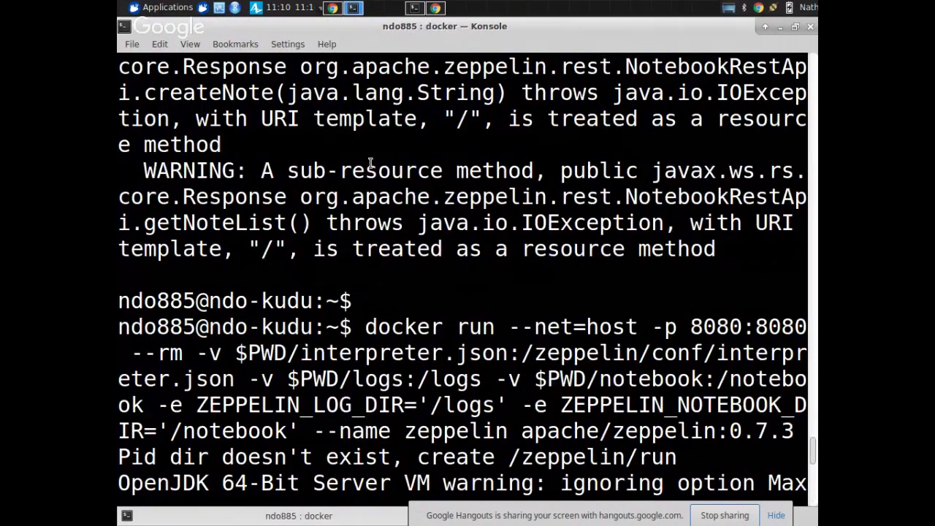
drag(304, 353, 509, 354)
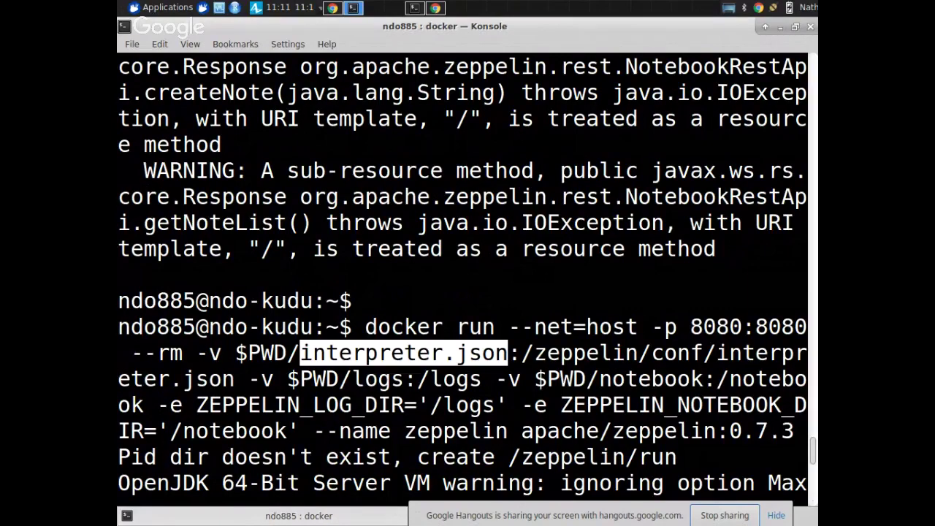
key(alt+Tab)
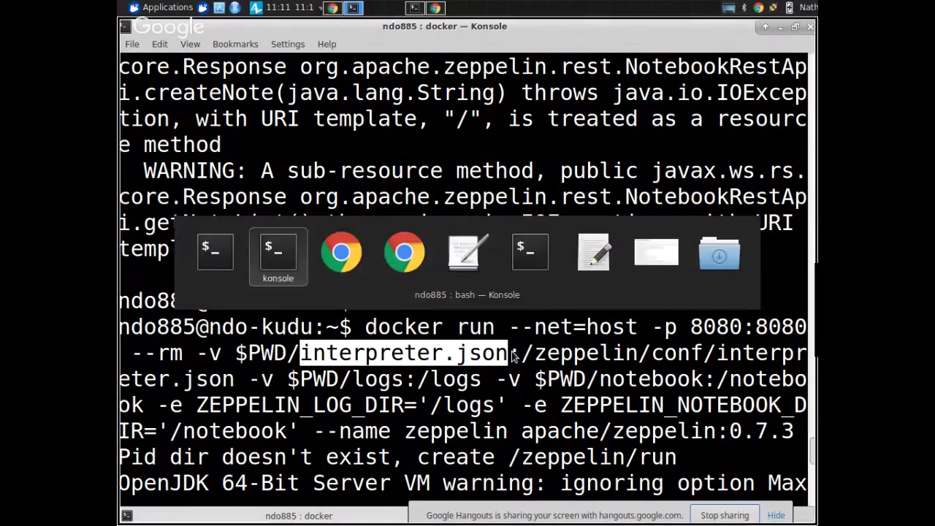
key(alt+Tab)
key(alt+Tab)
key(alt+shift+Tab)
key(alt+shift+Tab)
Recall the 'grep cassandra2 interpreter.json' command, then return to Zeppelin's Interpreters page in Chrome
key(Up)
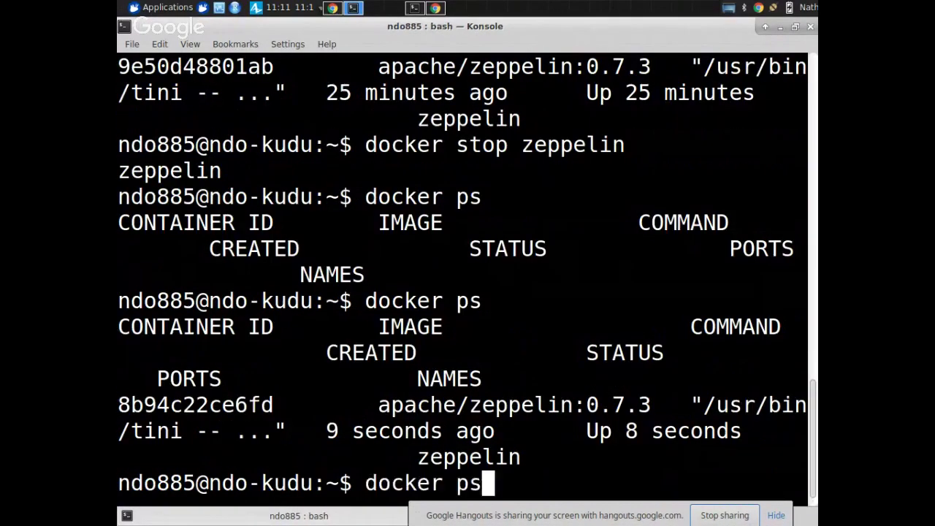
key(Up)
key(Up)
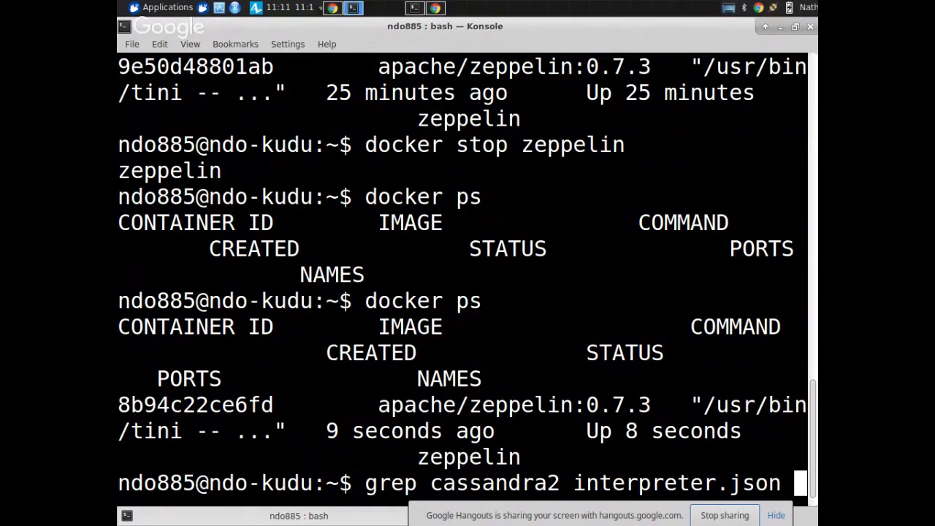
key(alt+Tab)
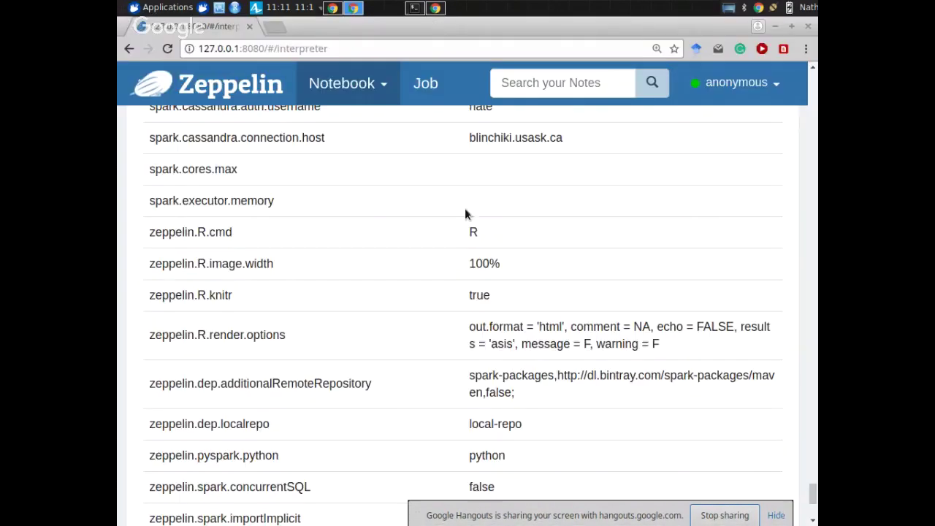
click(775, 83)
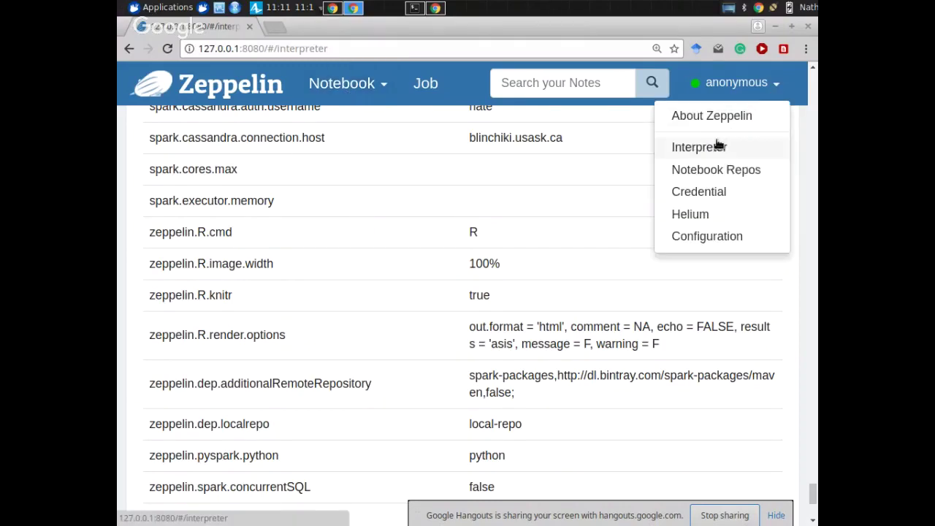